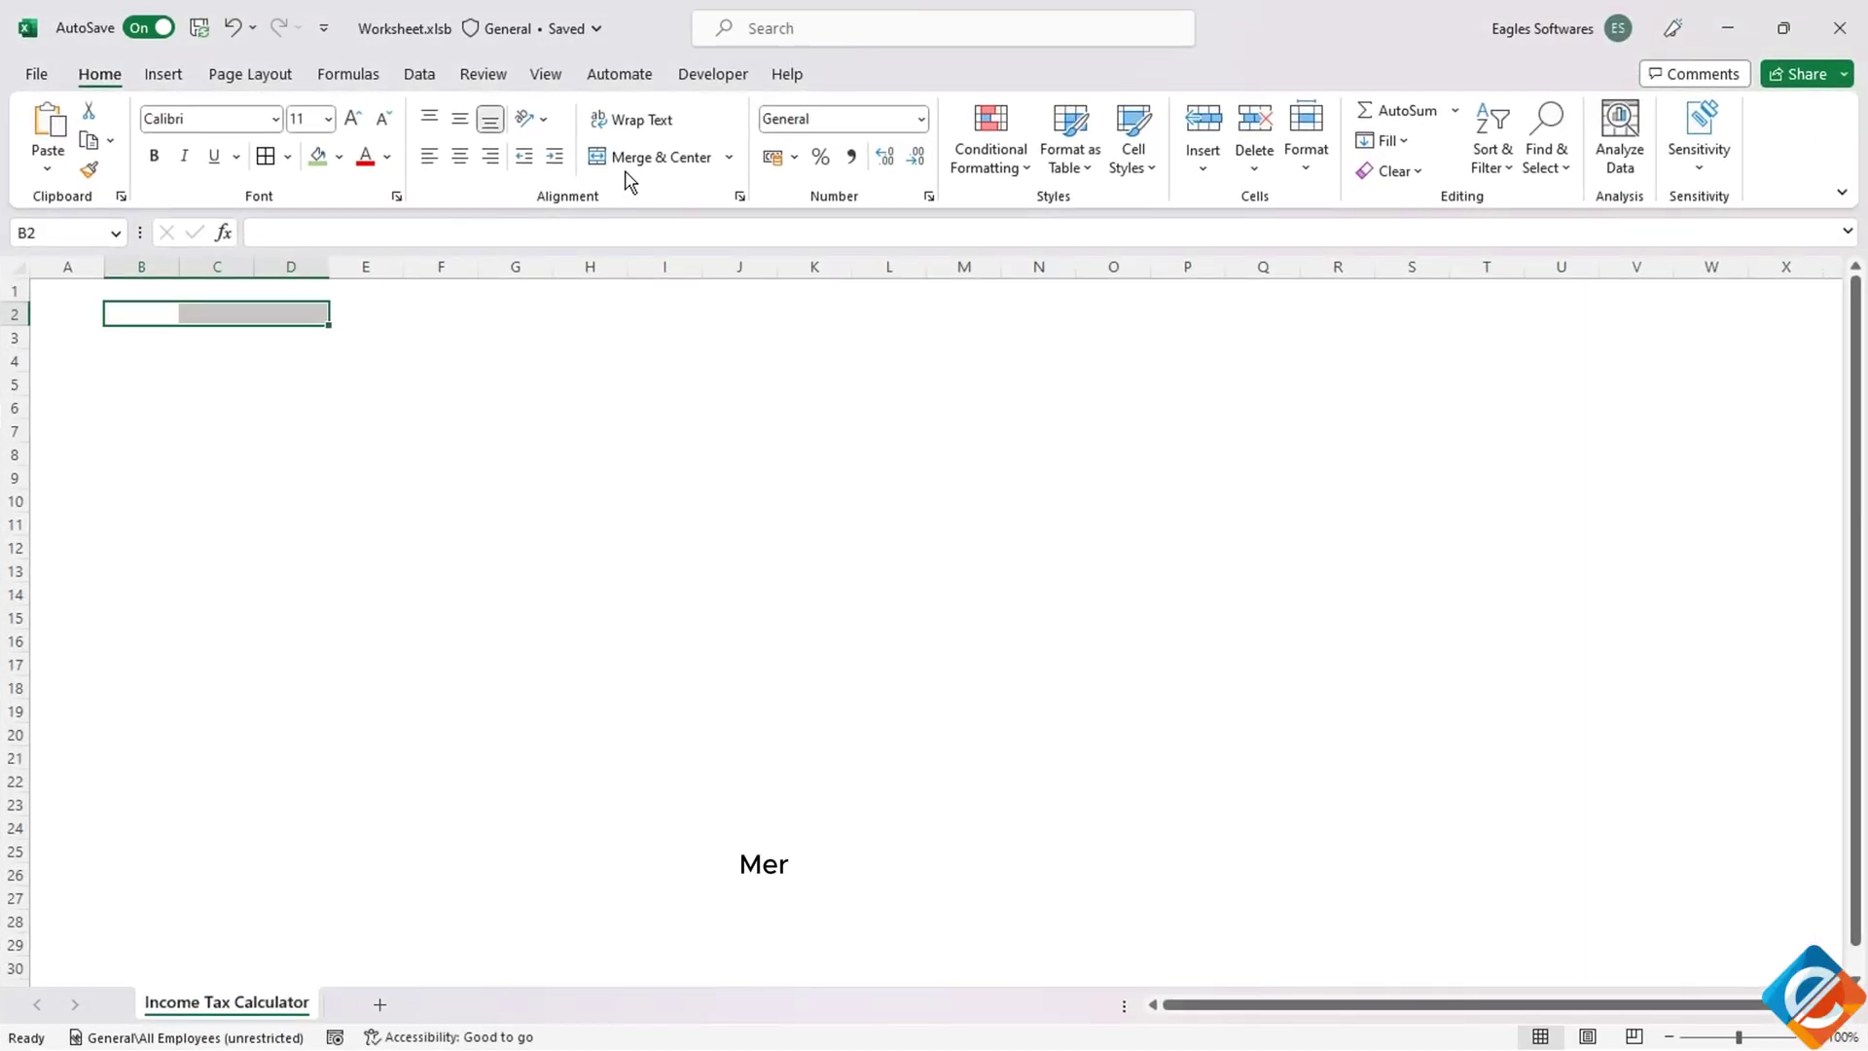
Step: Merge B2:D2 and enter the title 'Total Income'
left_click(629, 168)
type("Total Income")
key("Tab")
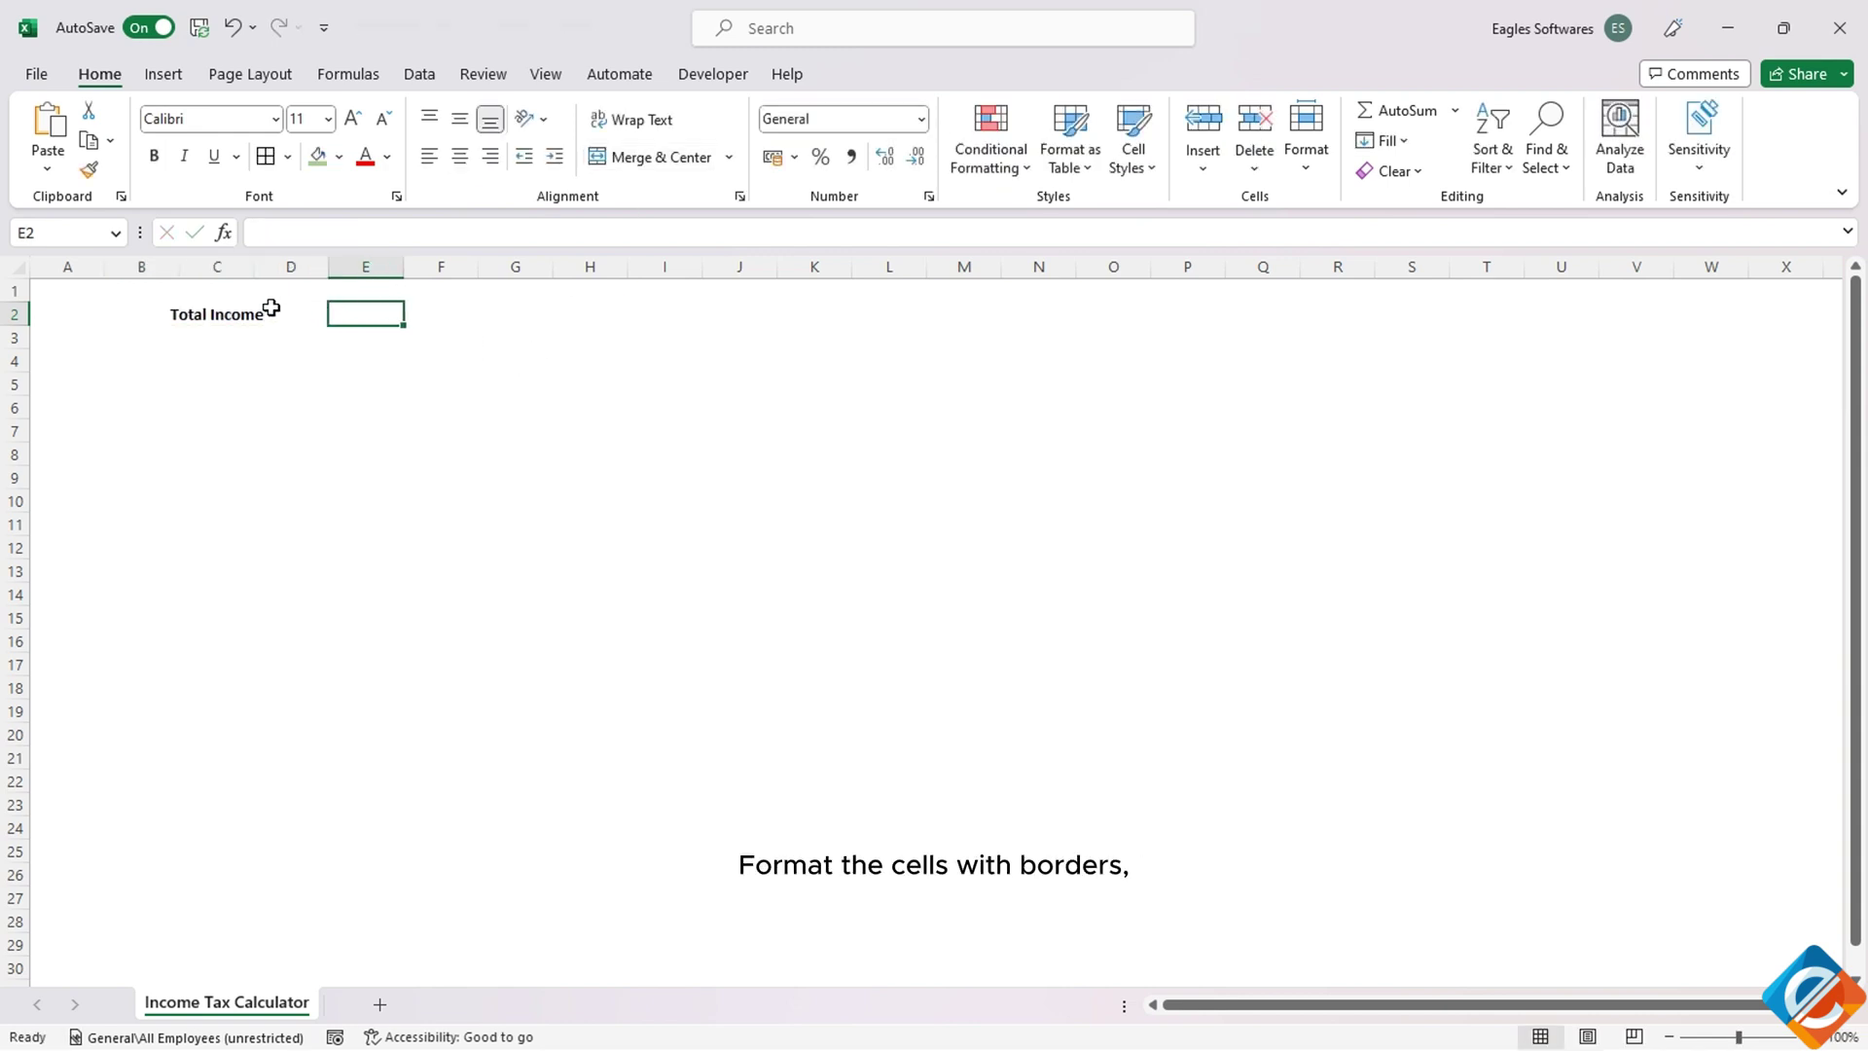
Step: Give B2:E2 borders and light green fill, and make the title bold
left_click_drag(267, 313, 350, 314)
left_click(265, 156)
left_click(317, 156)
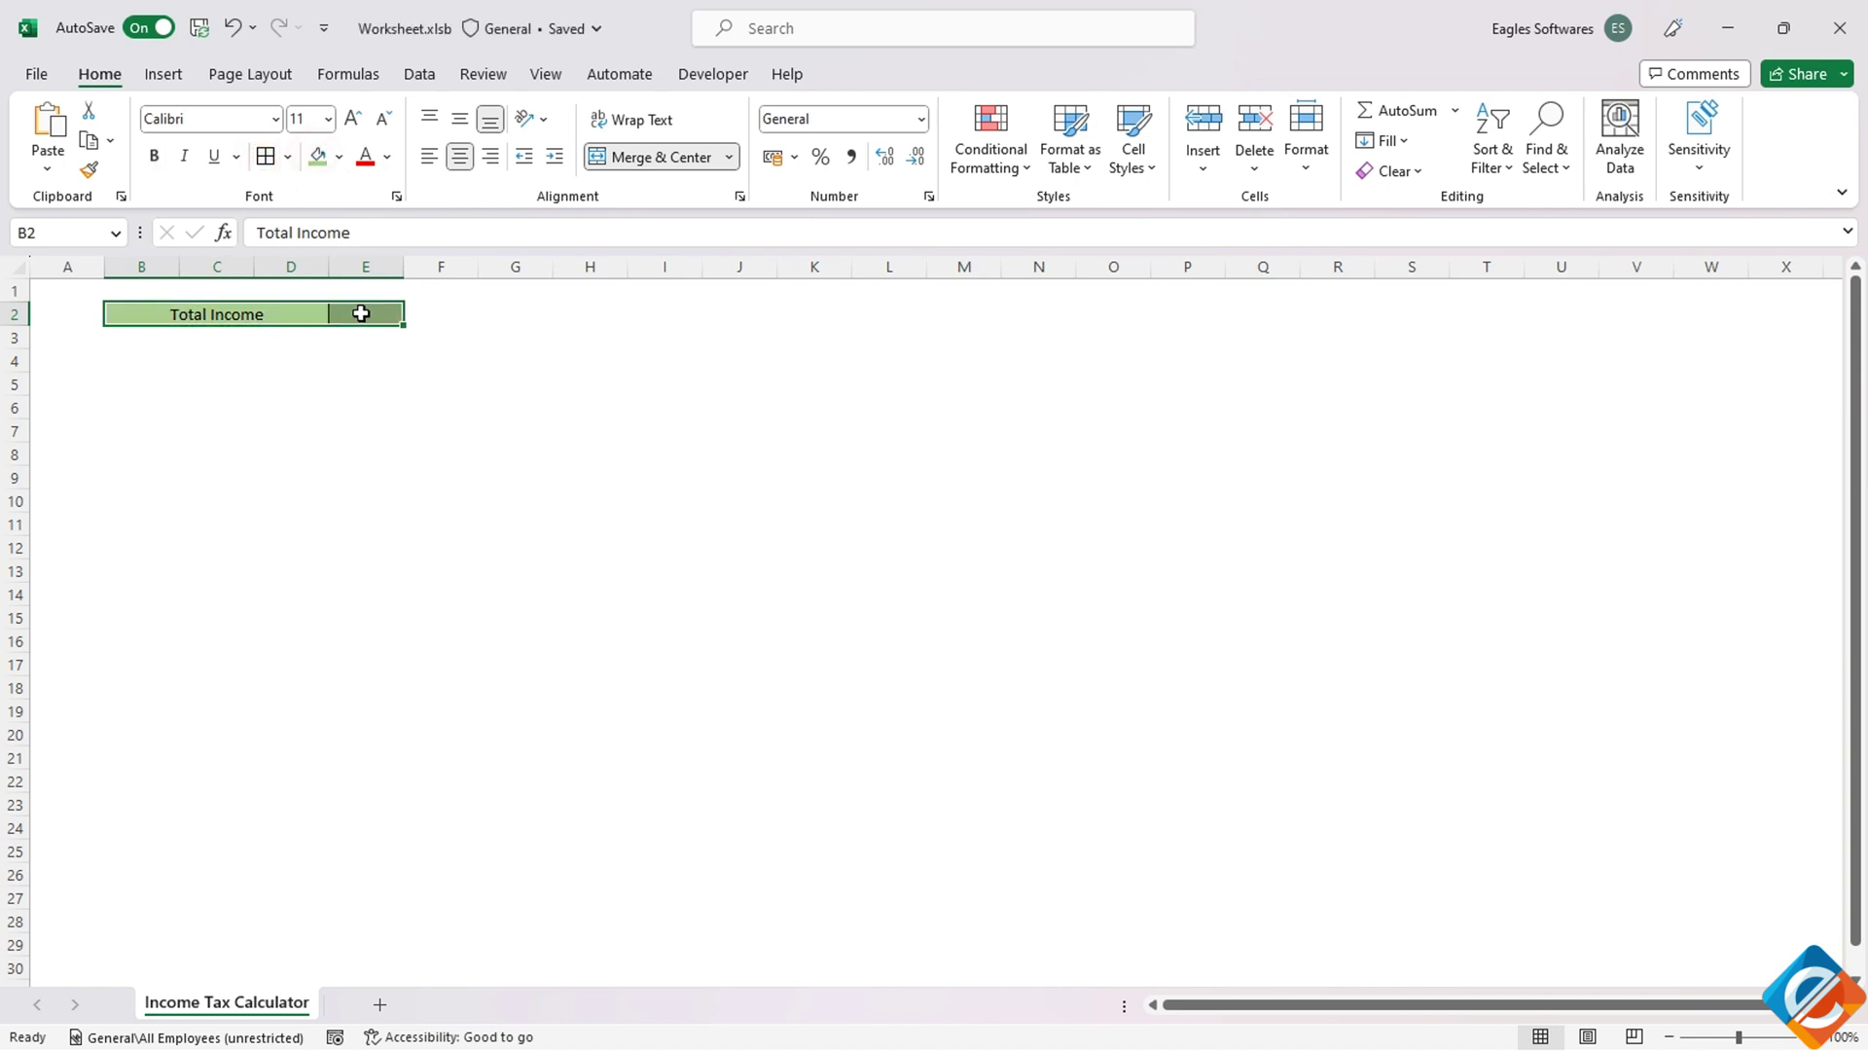
left_click(361, 313)
left_click(297, 313)
key("ctrl+b")
left_click(209, 359)
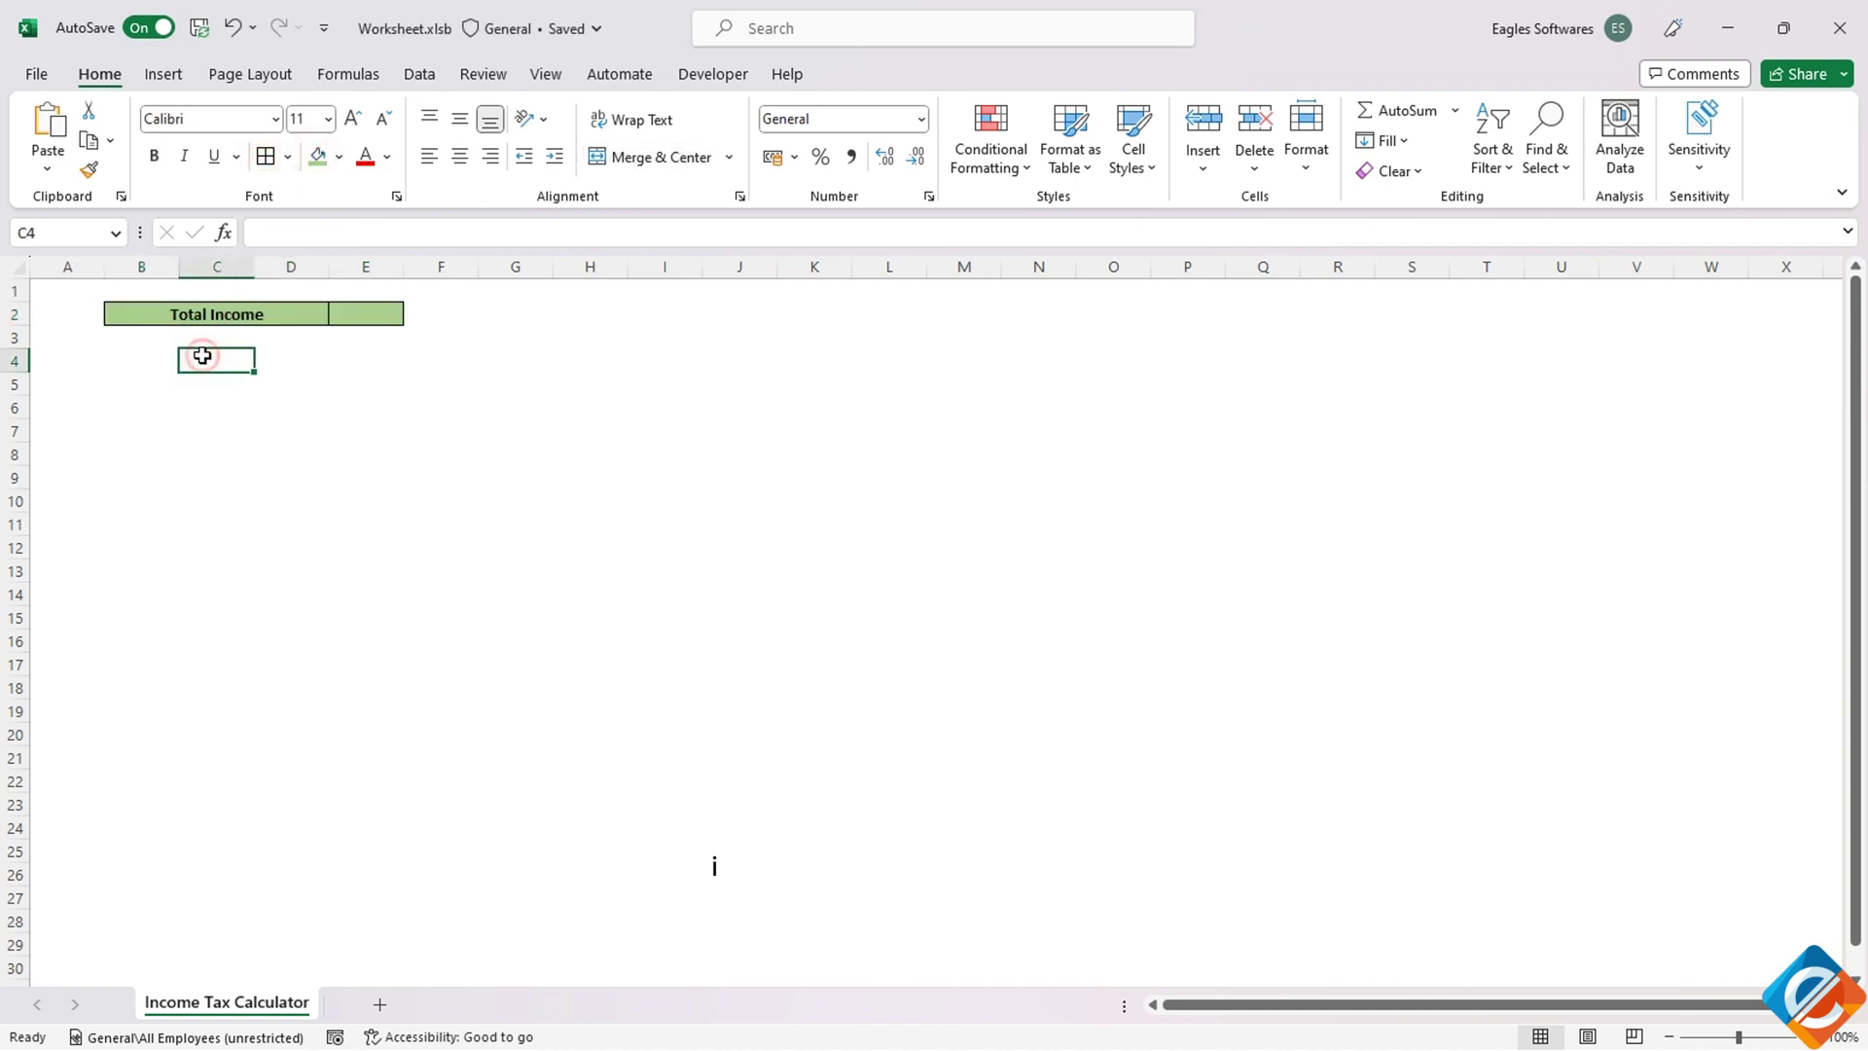
Step: Enter headers Slab, Tax Rate, Taxable Amount and Tax Amount in B4:E4, bolded
left_click(155, 362)
key("ctrl+b")
type("Slab")
key("Tab")
key("ctrl+b")
type("Tax Rate")
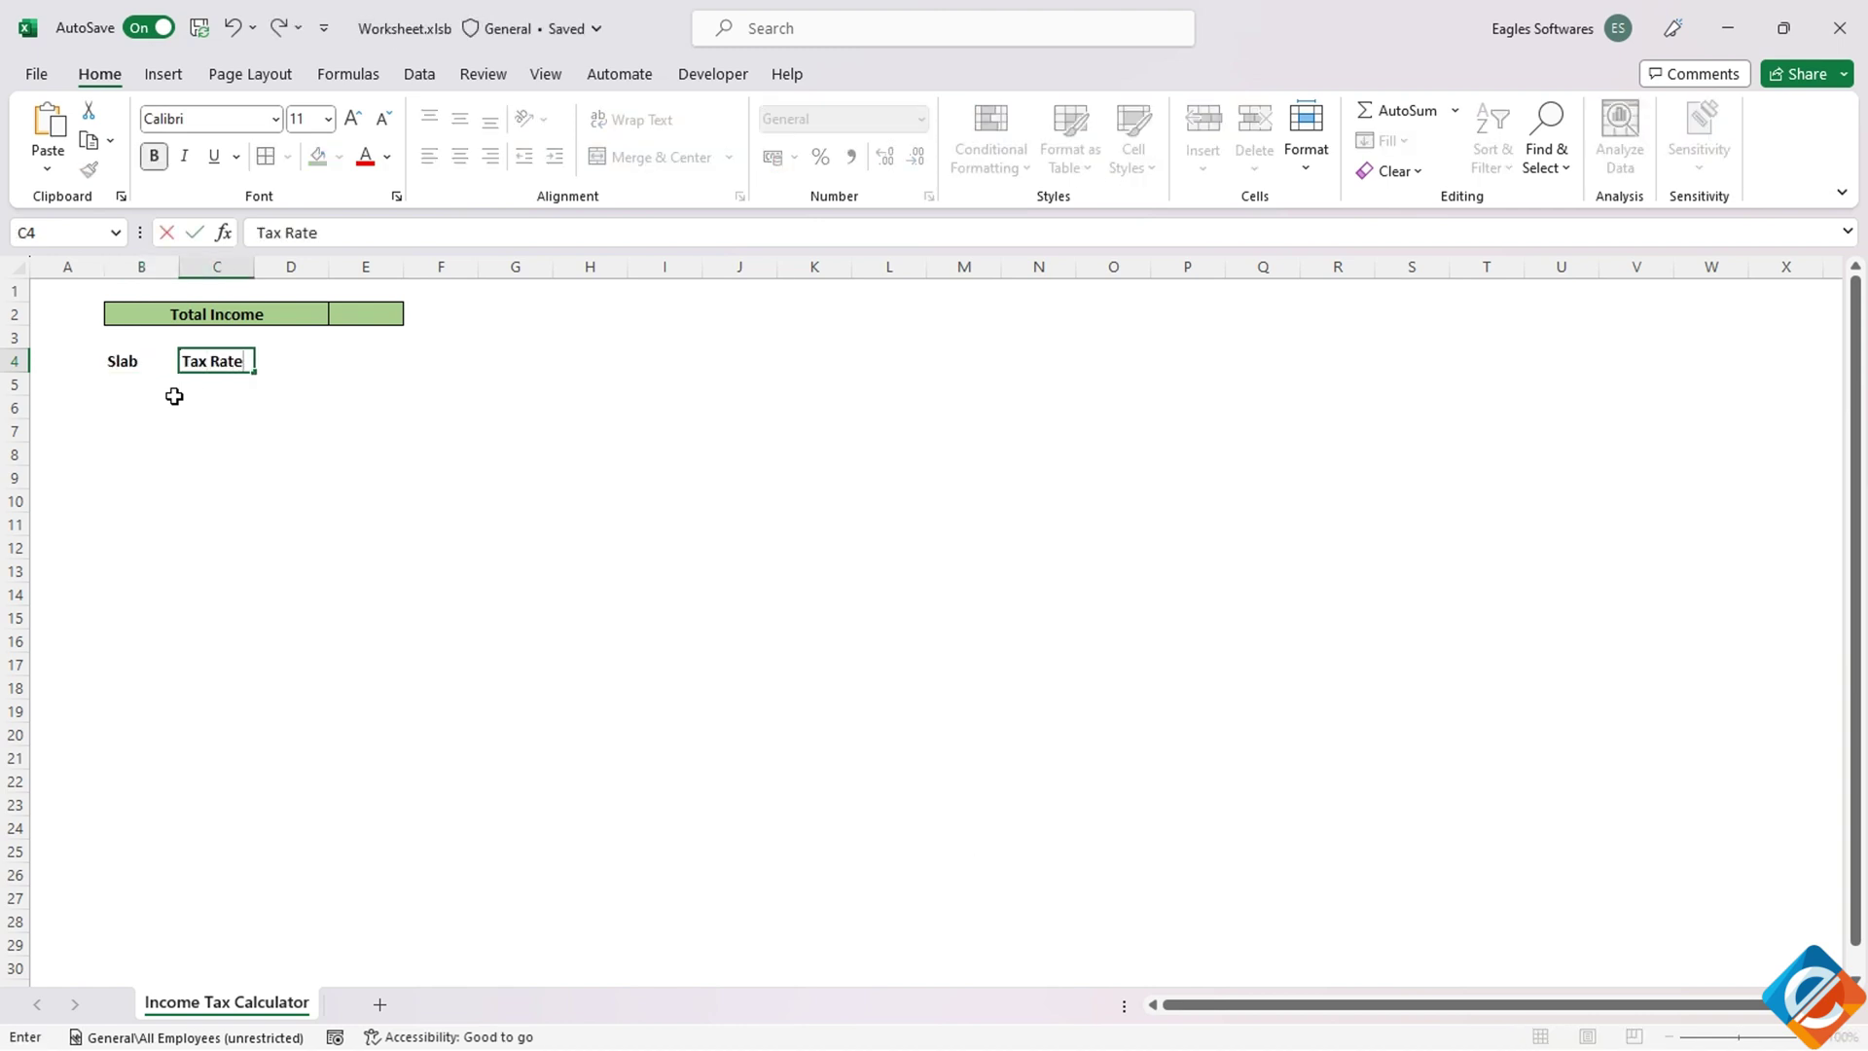
key("Tab")
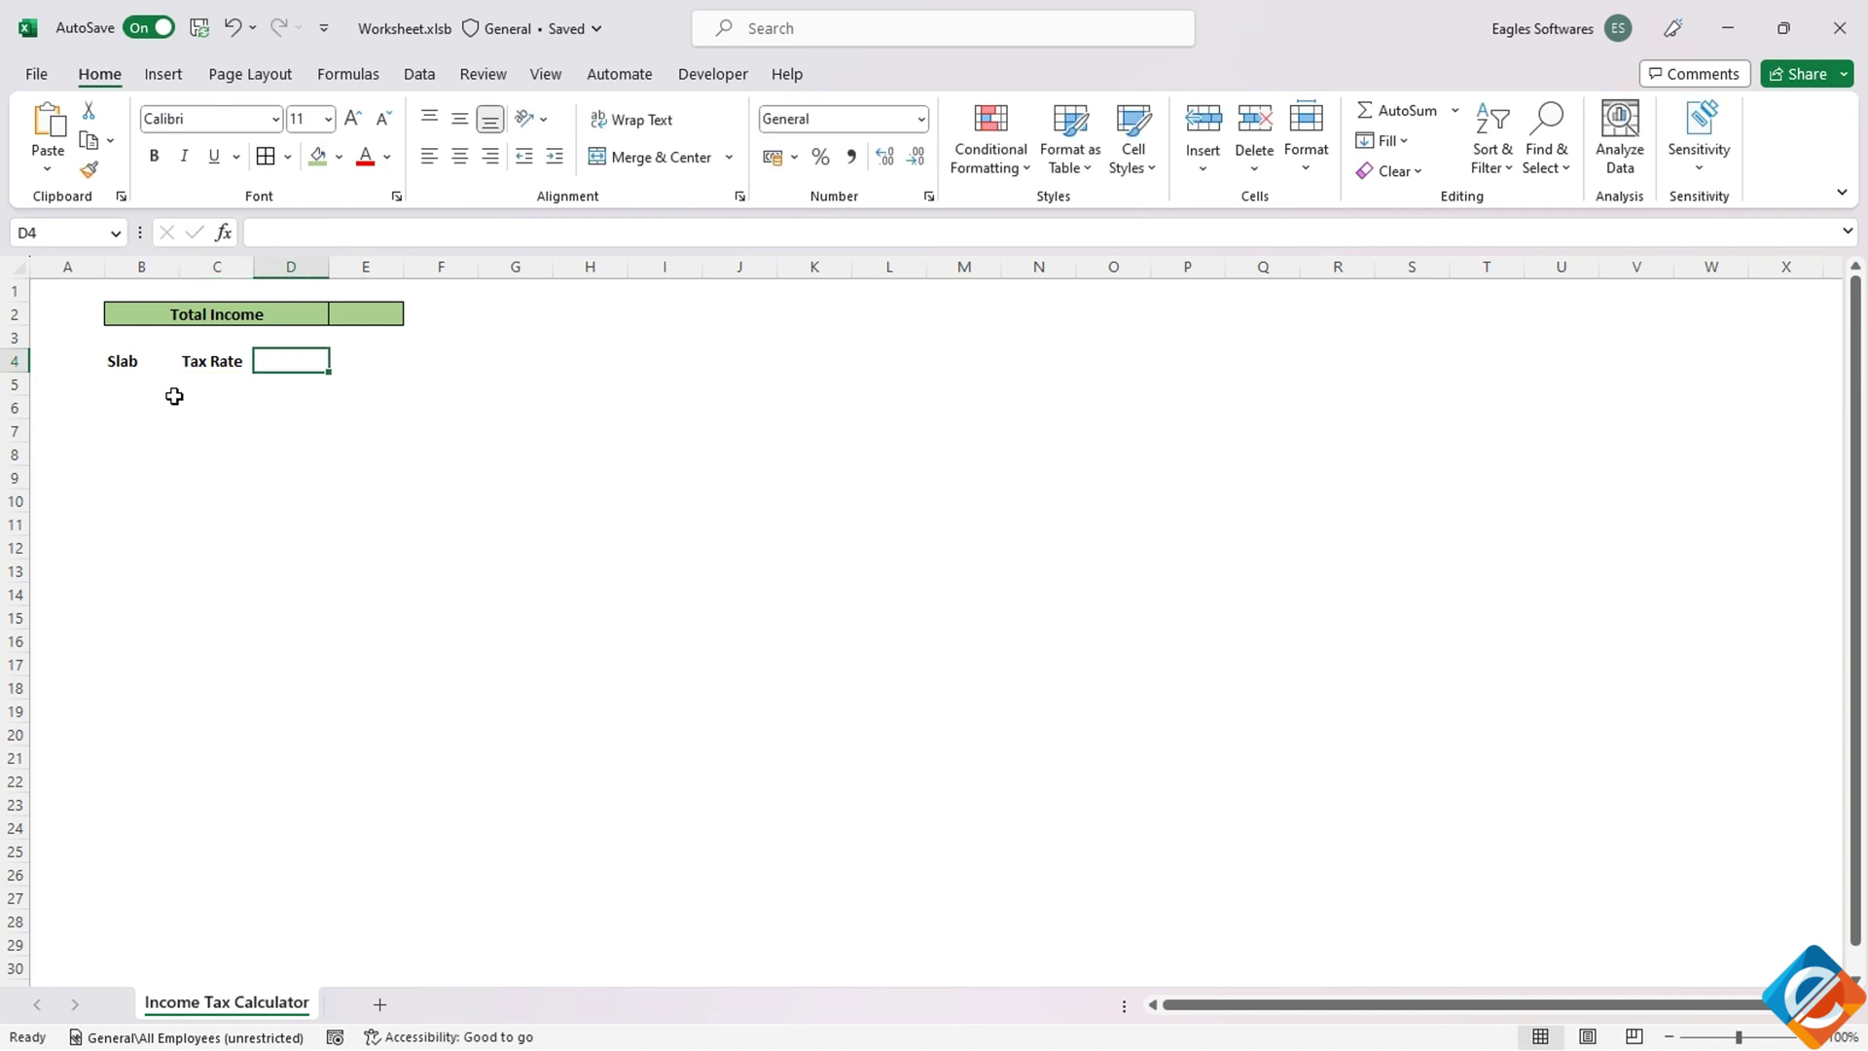
type("Taxable ")
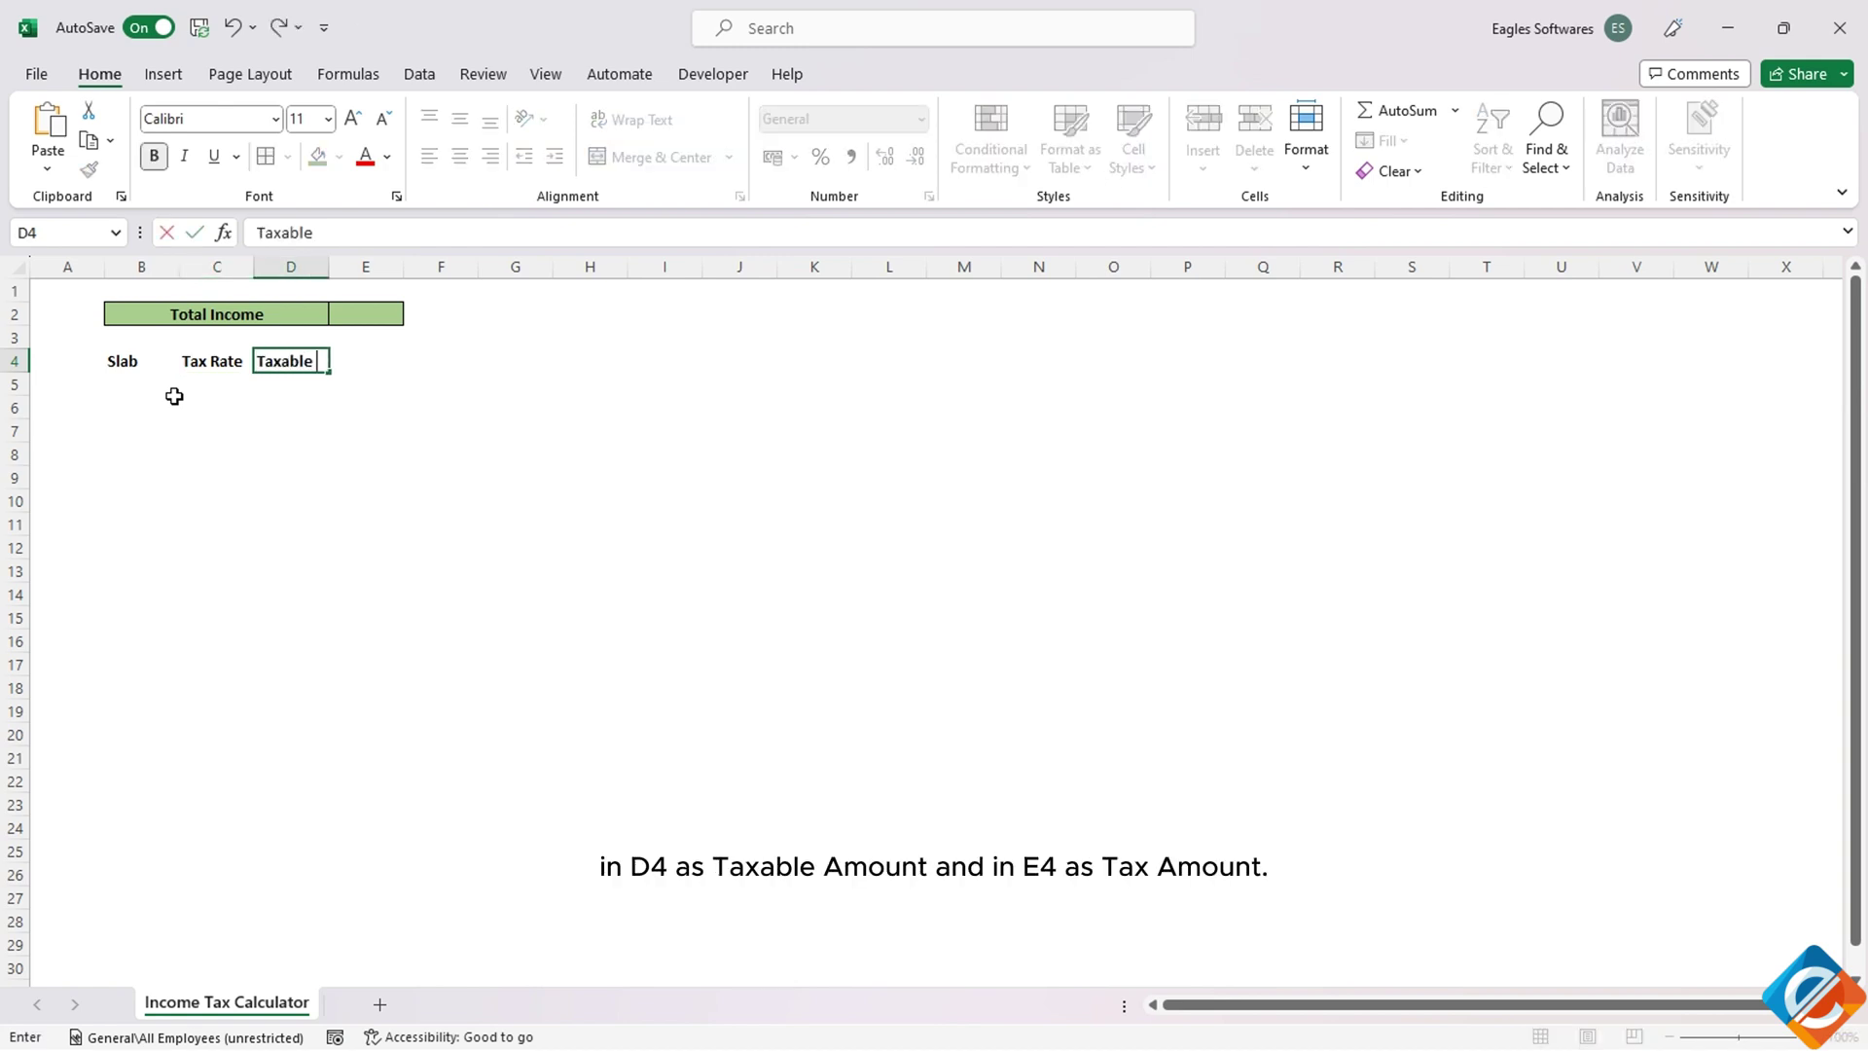
type("Amount")
key("Tab")
type("Tax Amount")
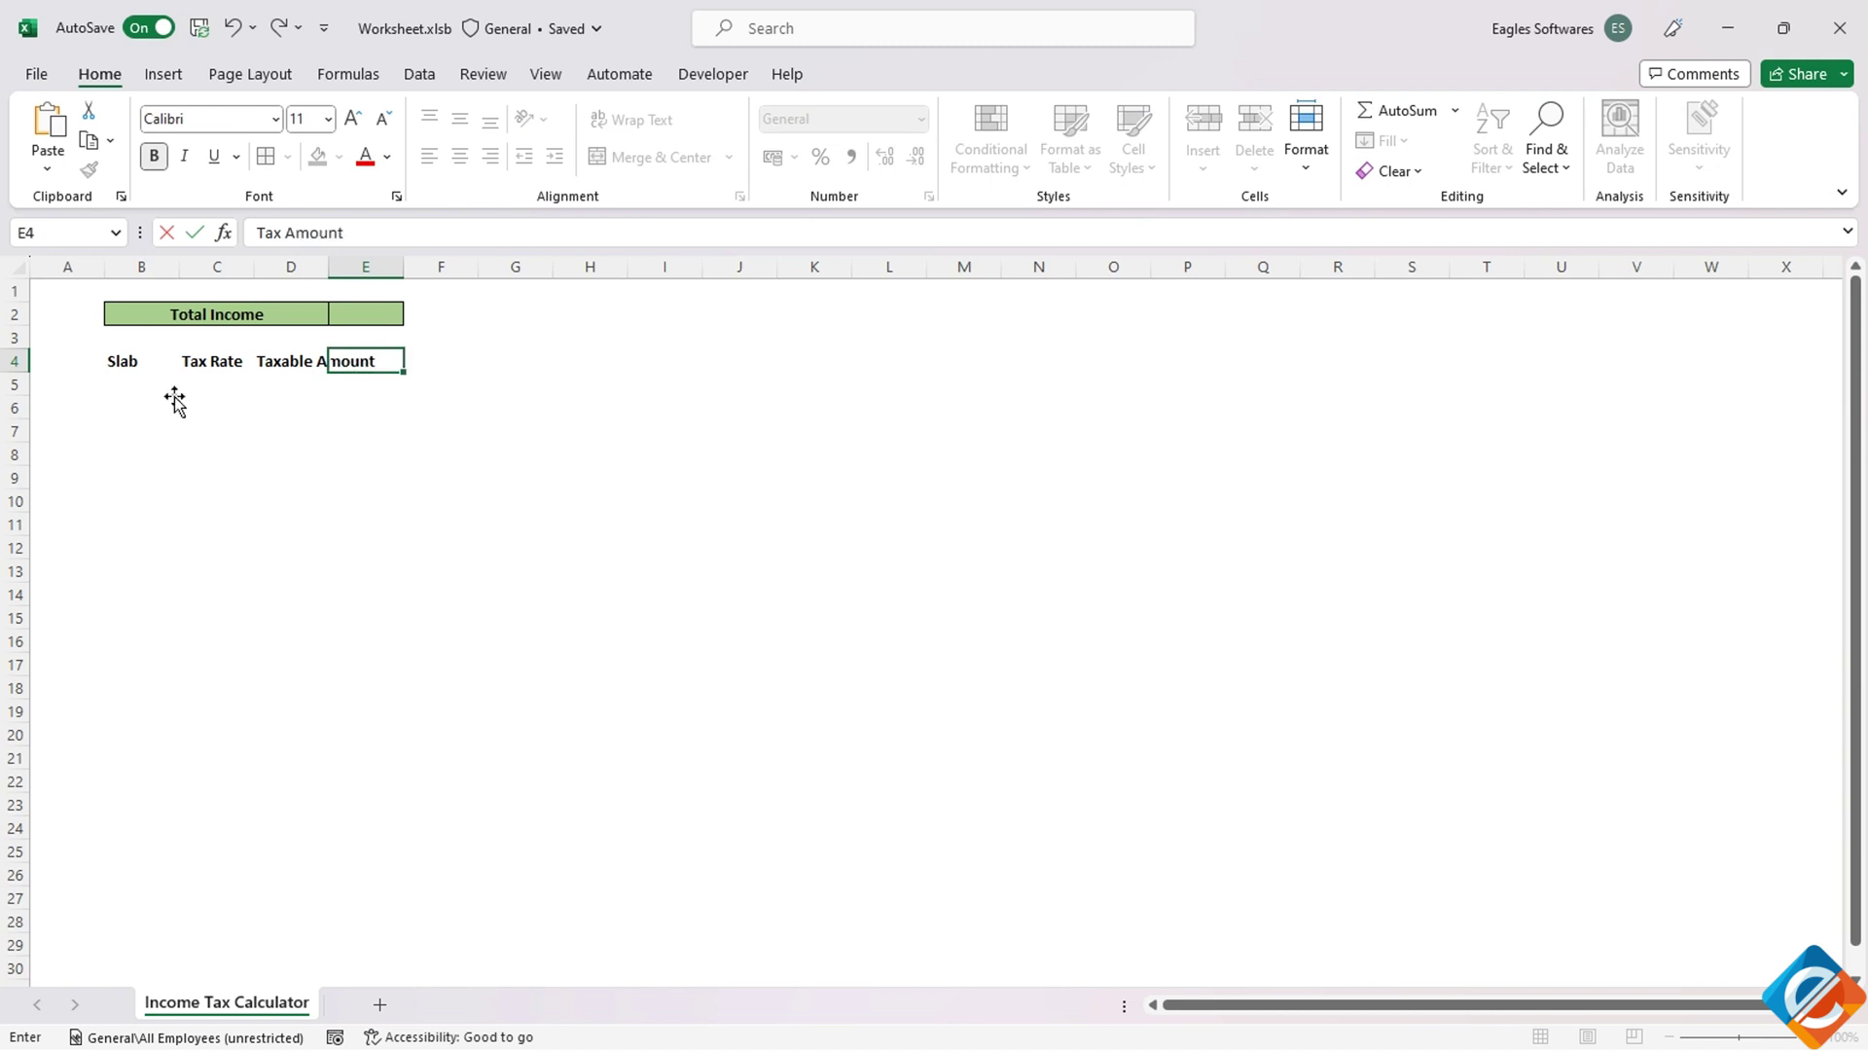
key("Return")
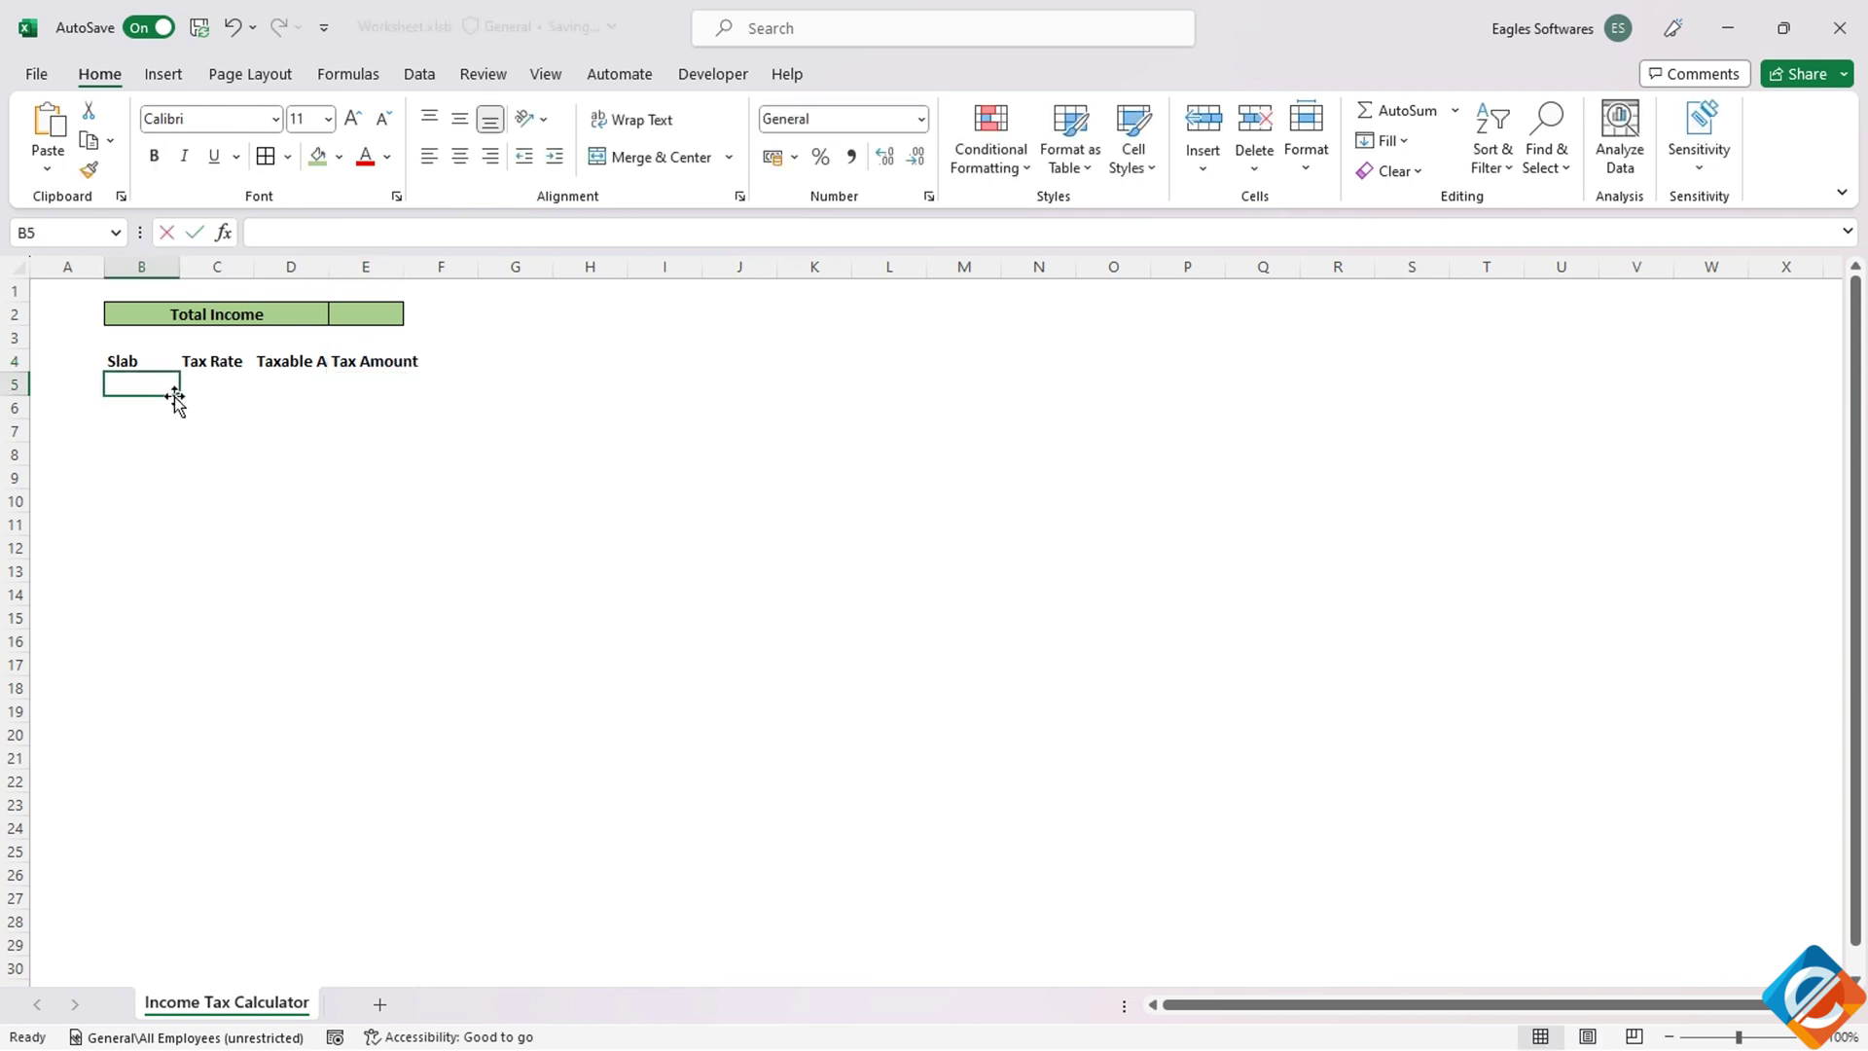
Step: List slabs 0 - 250000, 250001 - 500000, 500001 - 1000000 and 1000000 < in B5:B8
type("0 - 250000")
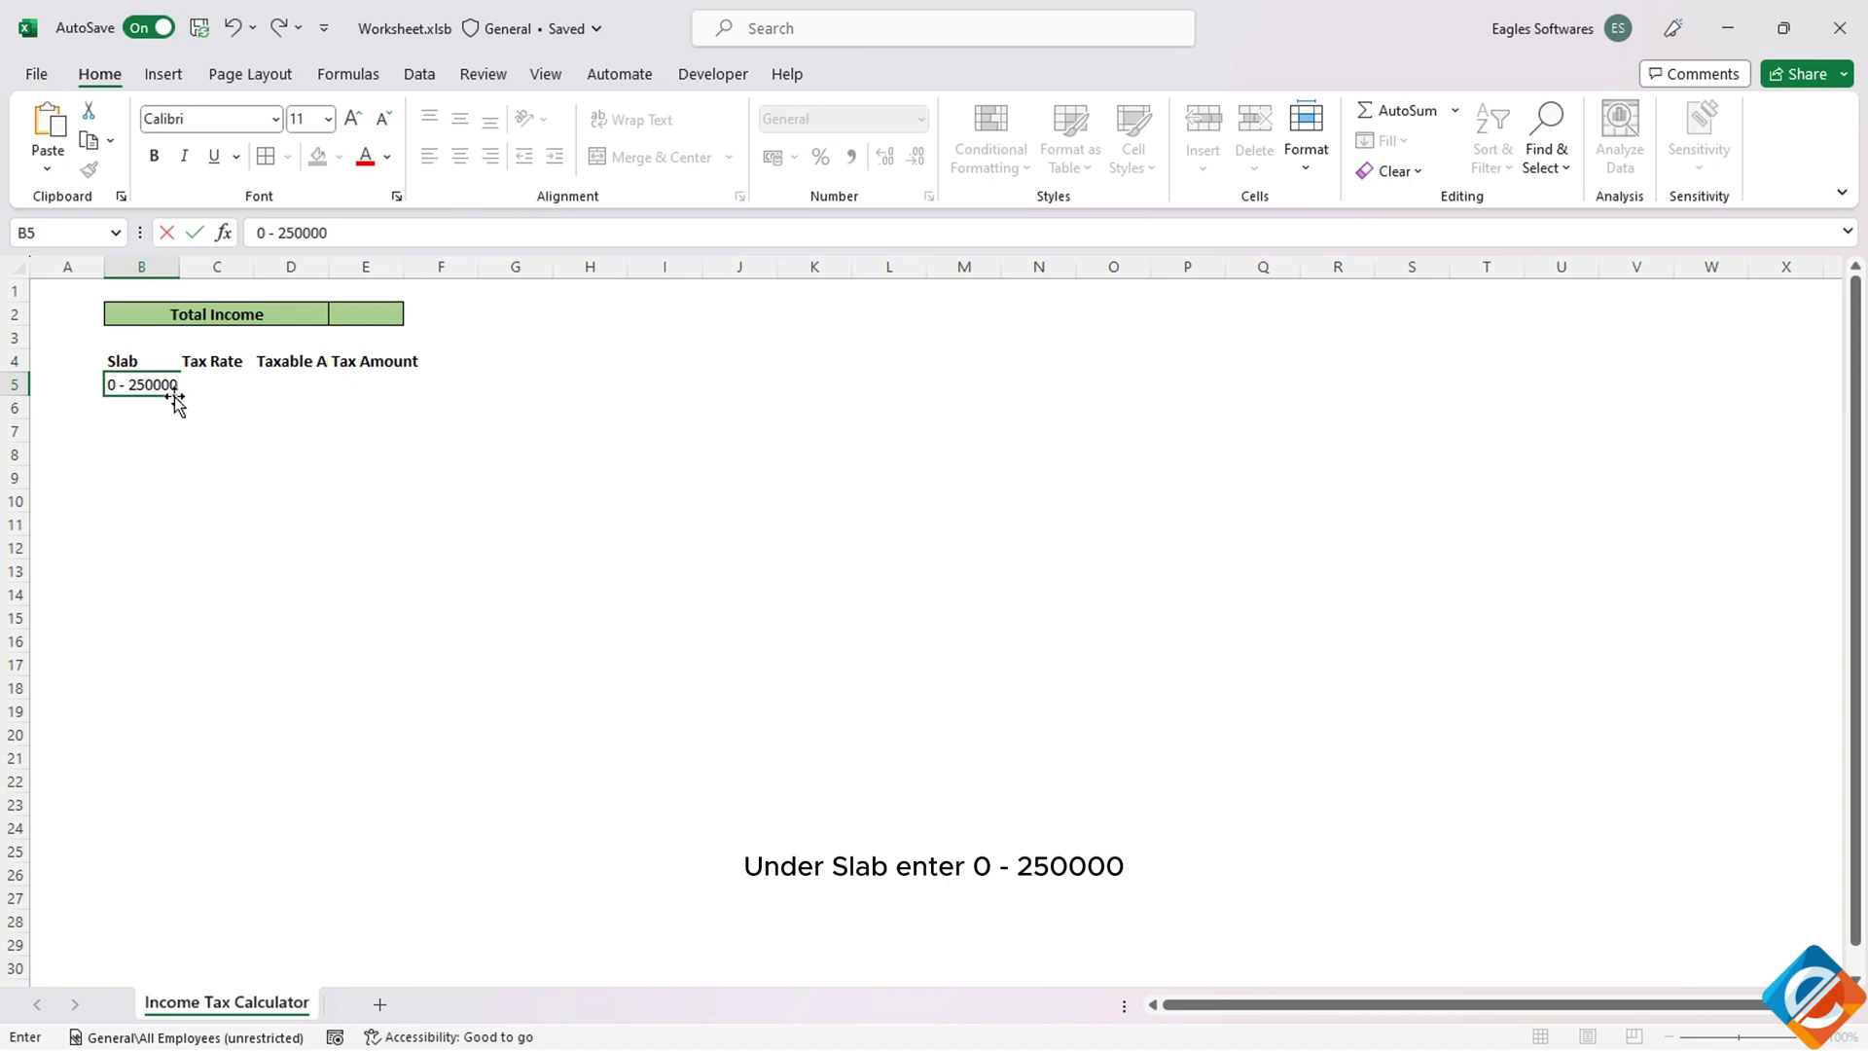
key("Return")
type("250001")
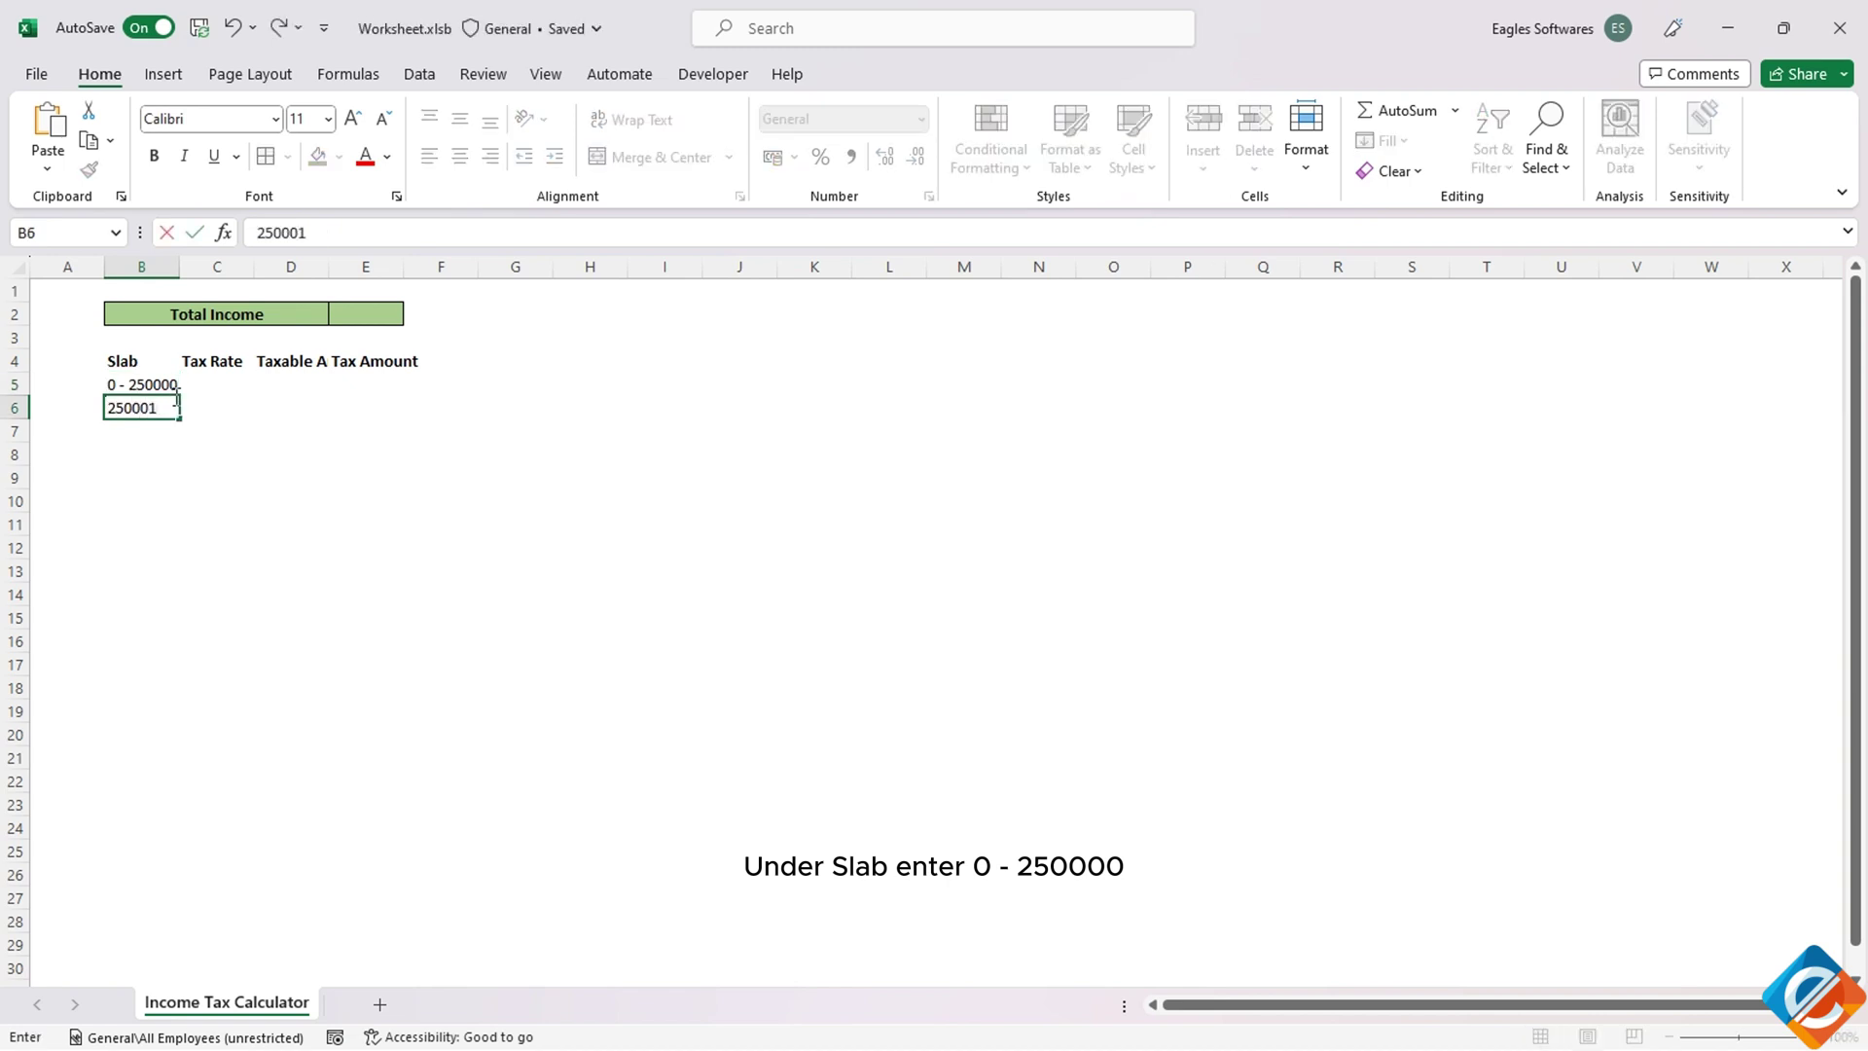
type(" - 500000")
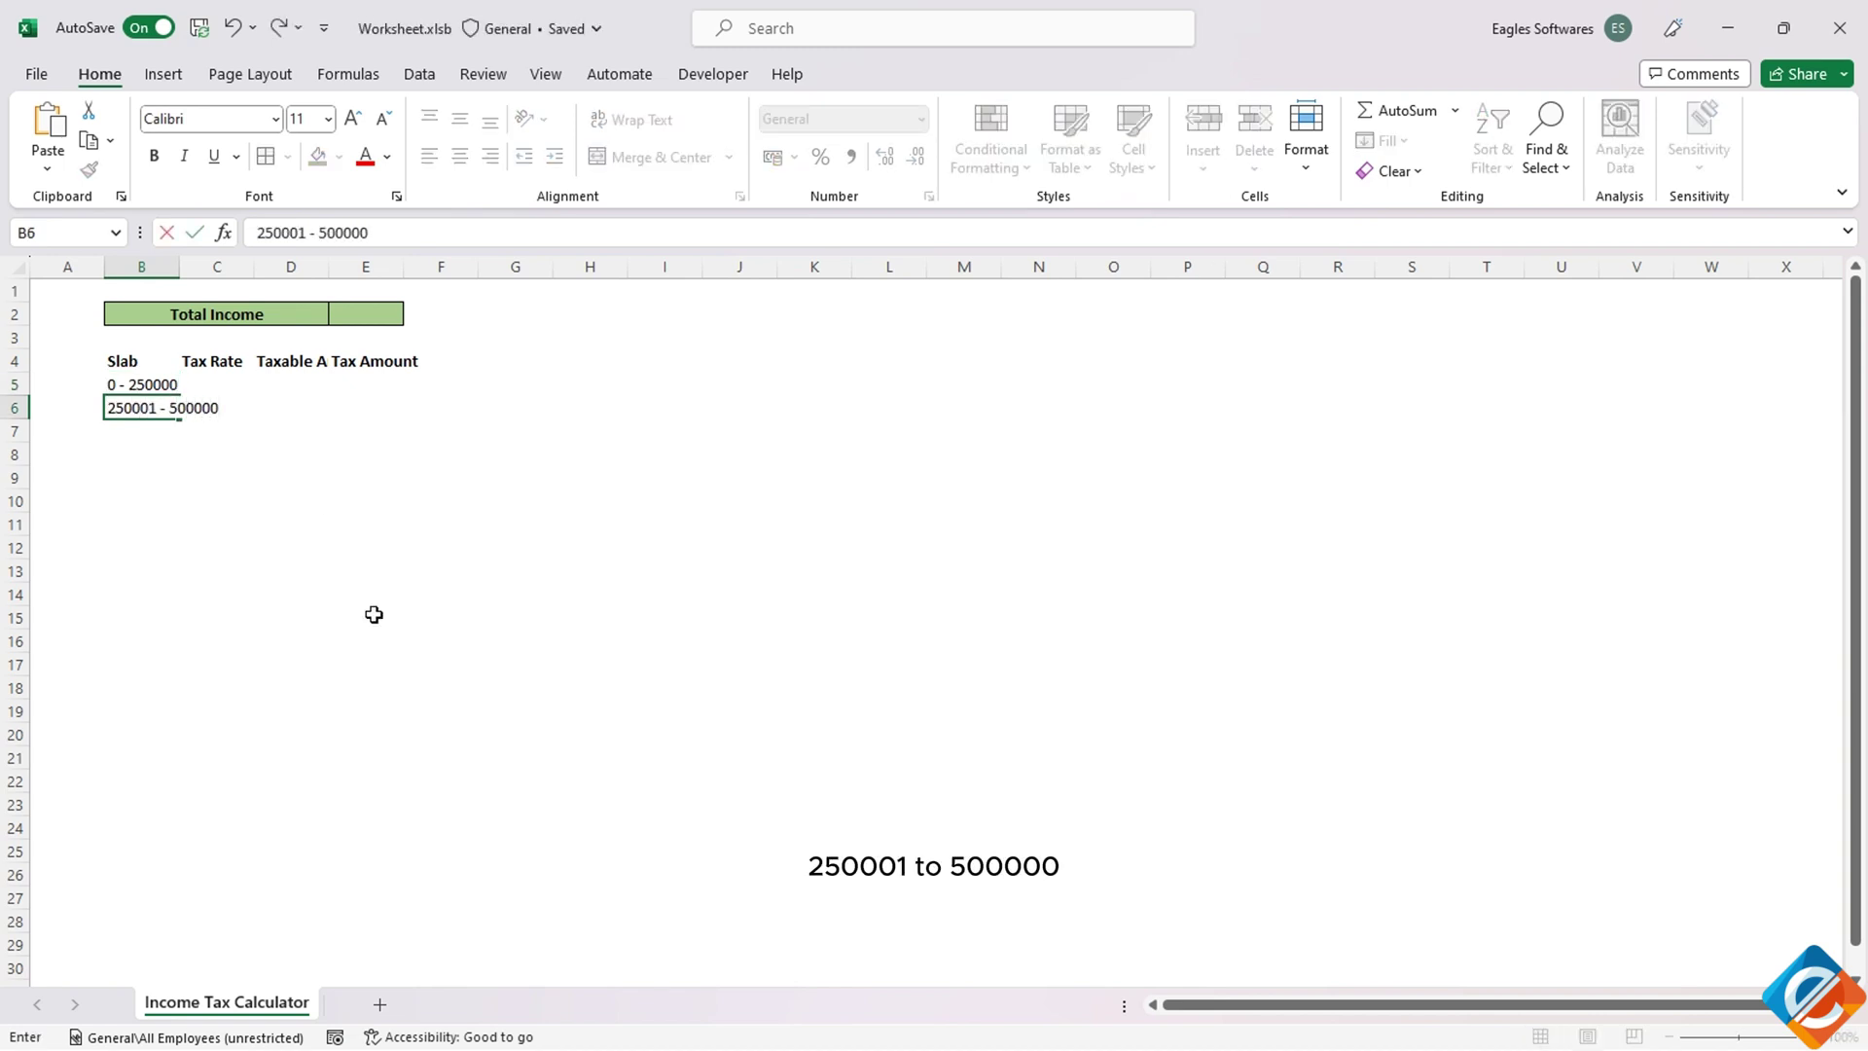
key("Return")
type("500001 -")
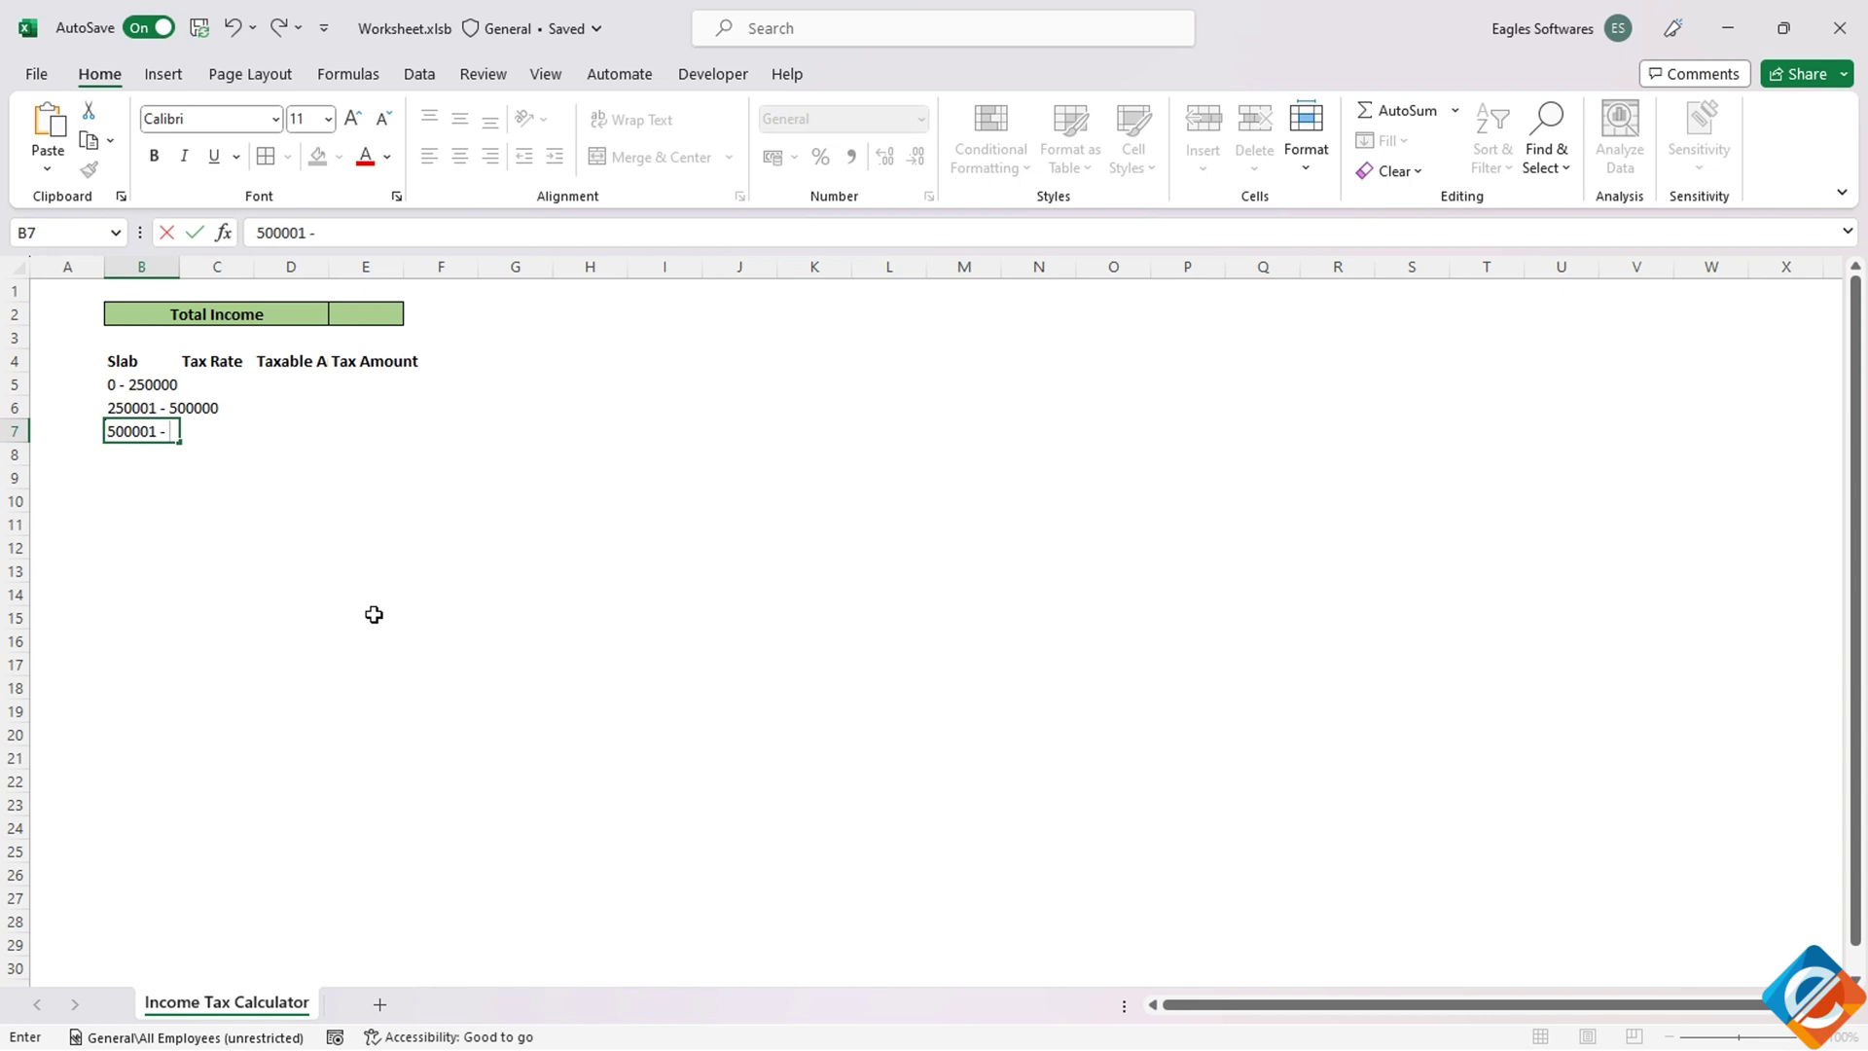
type(" 1000000")
key("Return")
type("10")
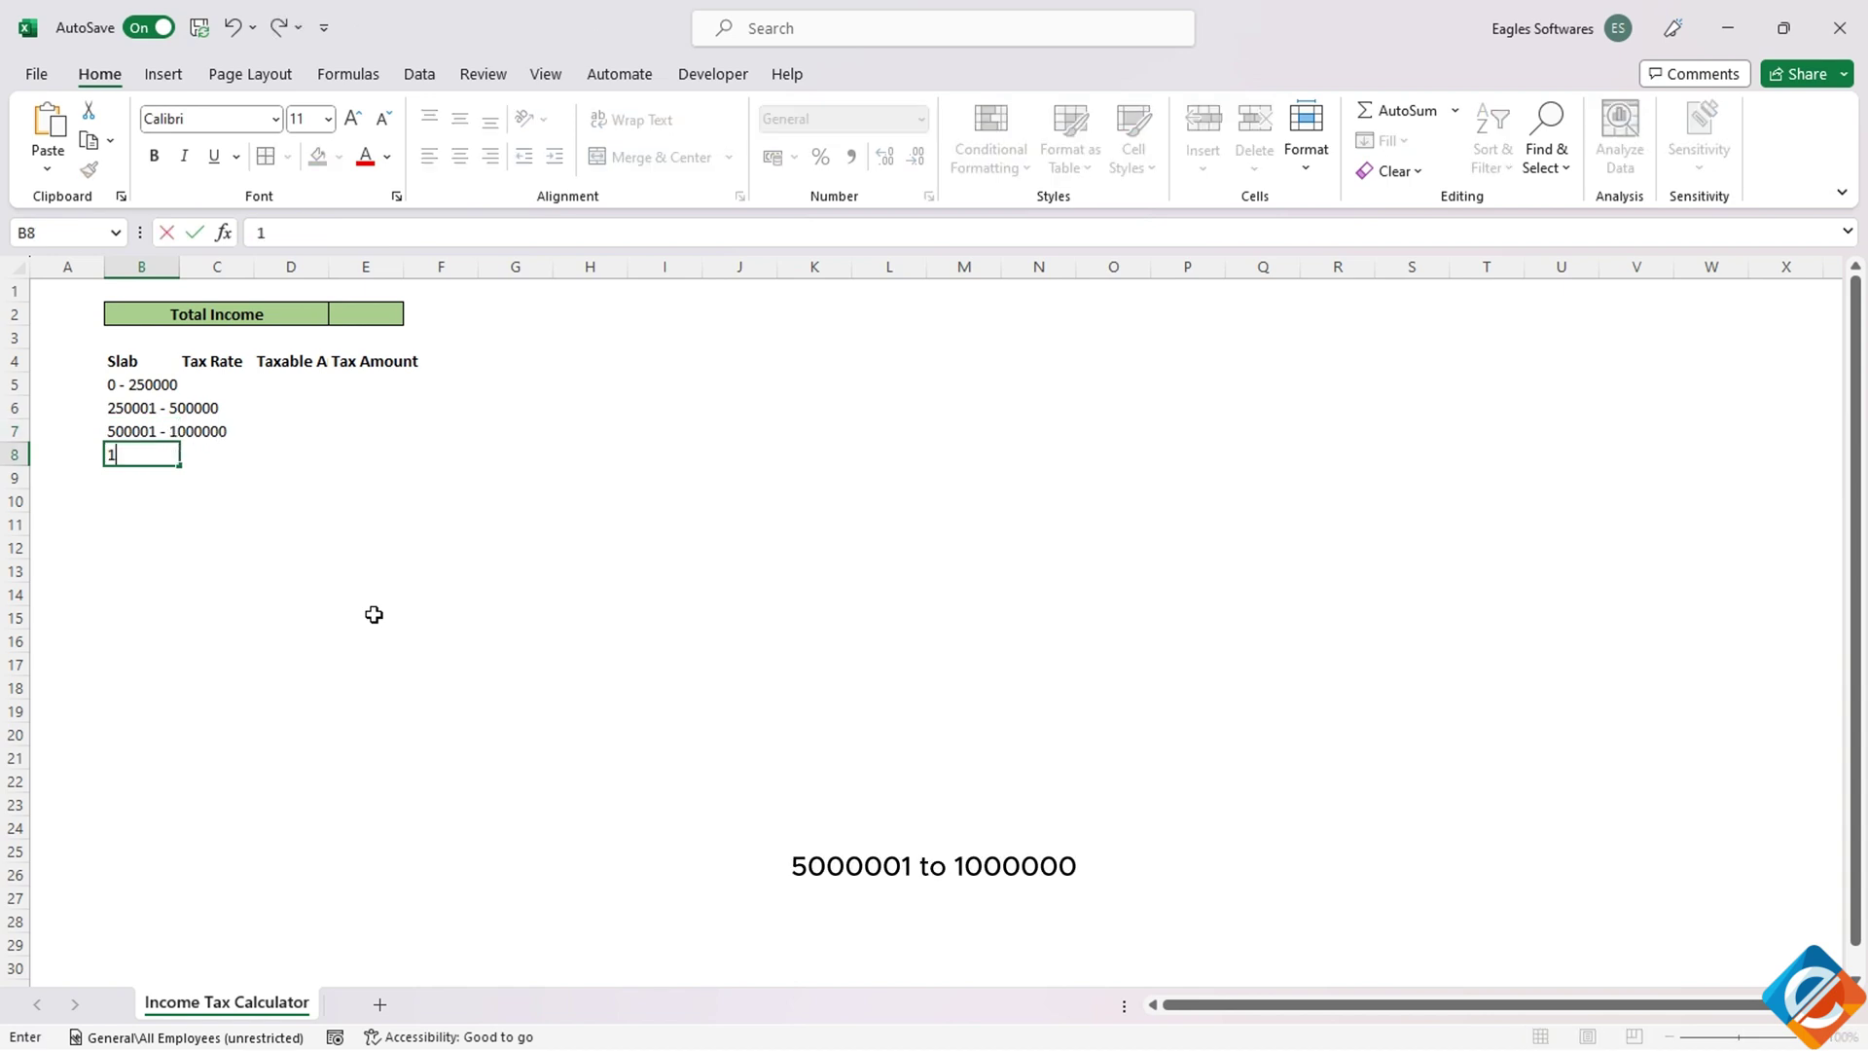
type("00000")
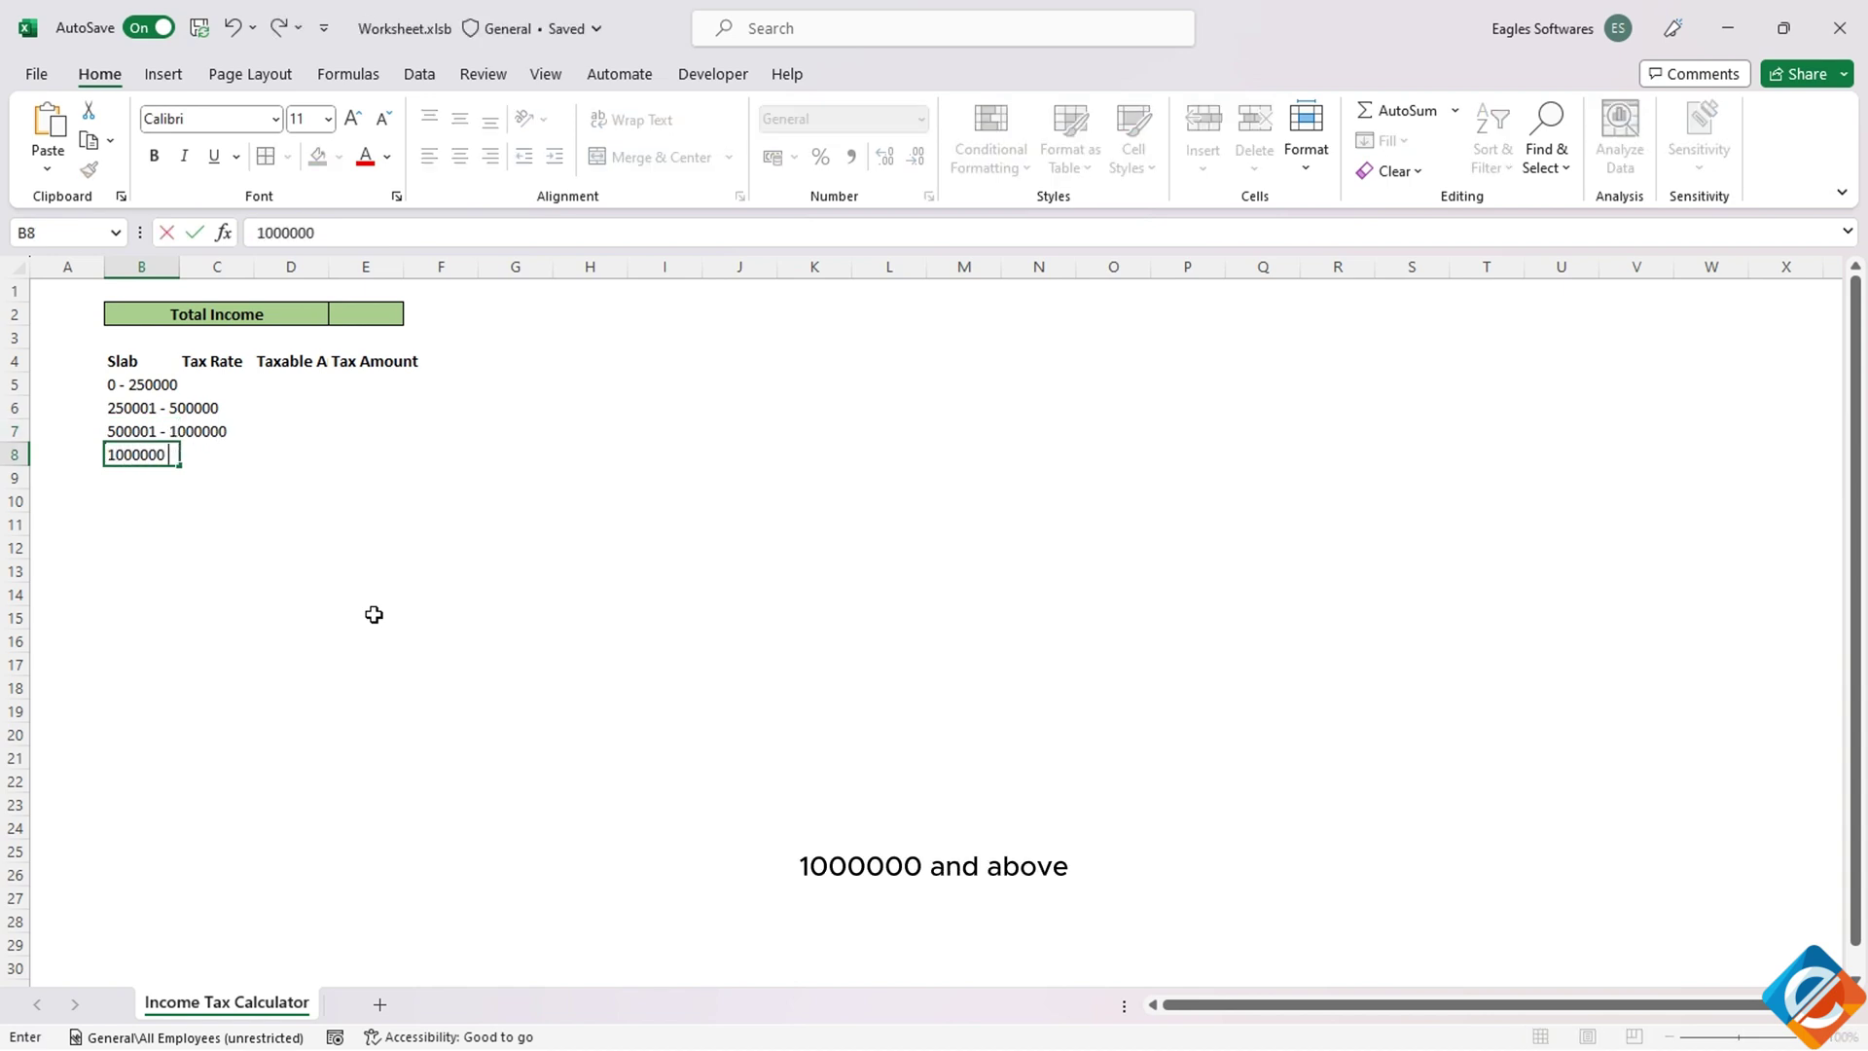
type(" <")
key("Up")
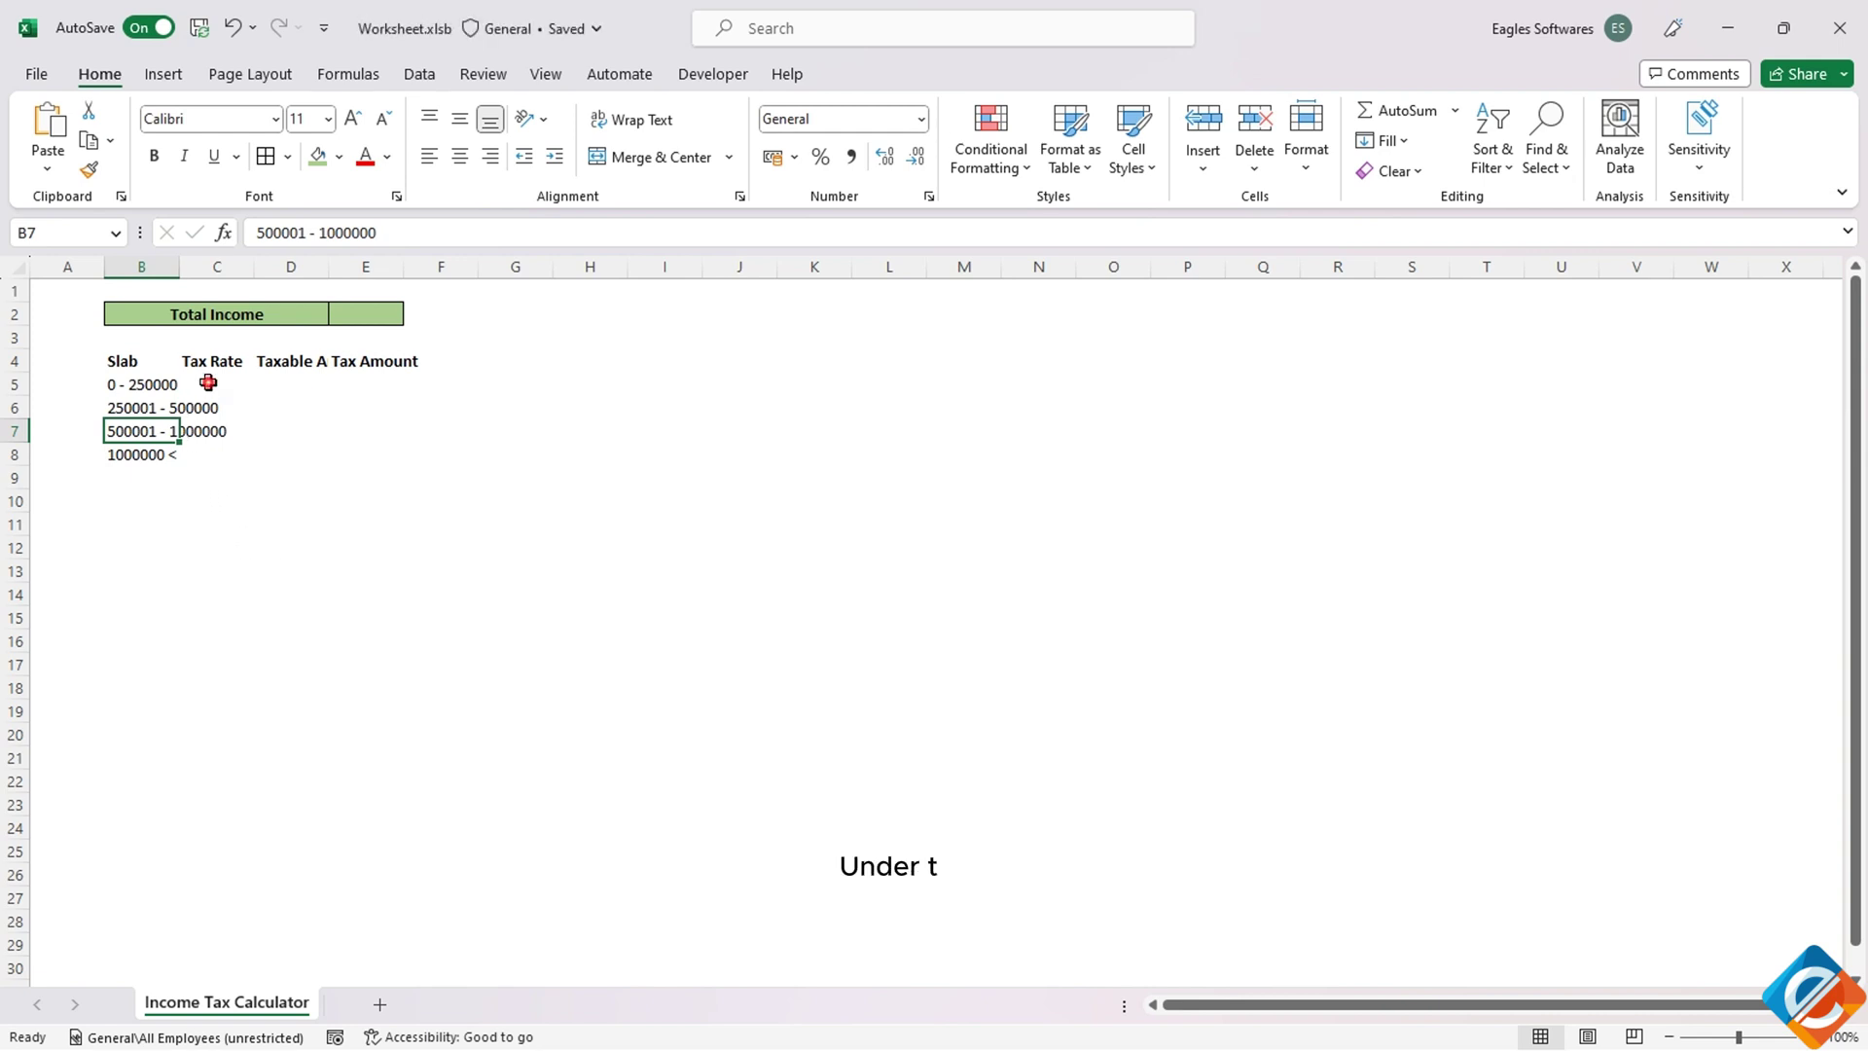
Step: Enter tax rates 0%, 5%, 20% and 30% in C5:C8
left_click(209, 382)
type("0")
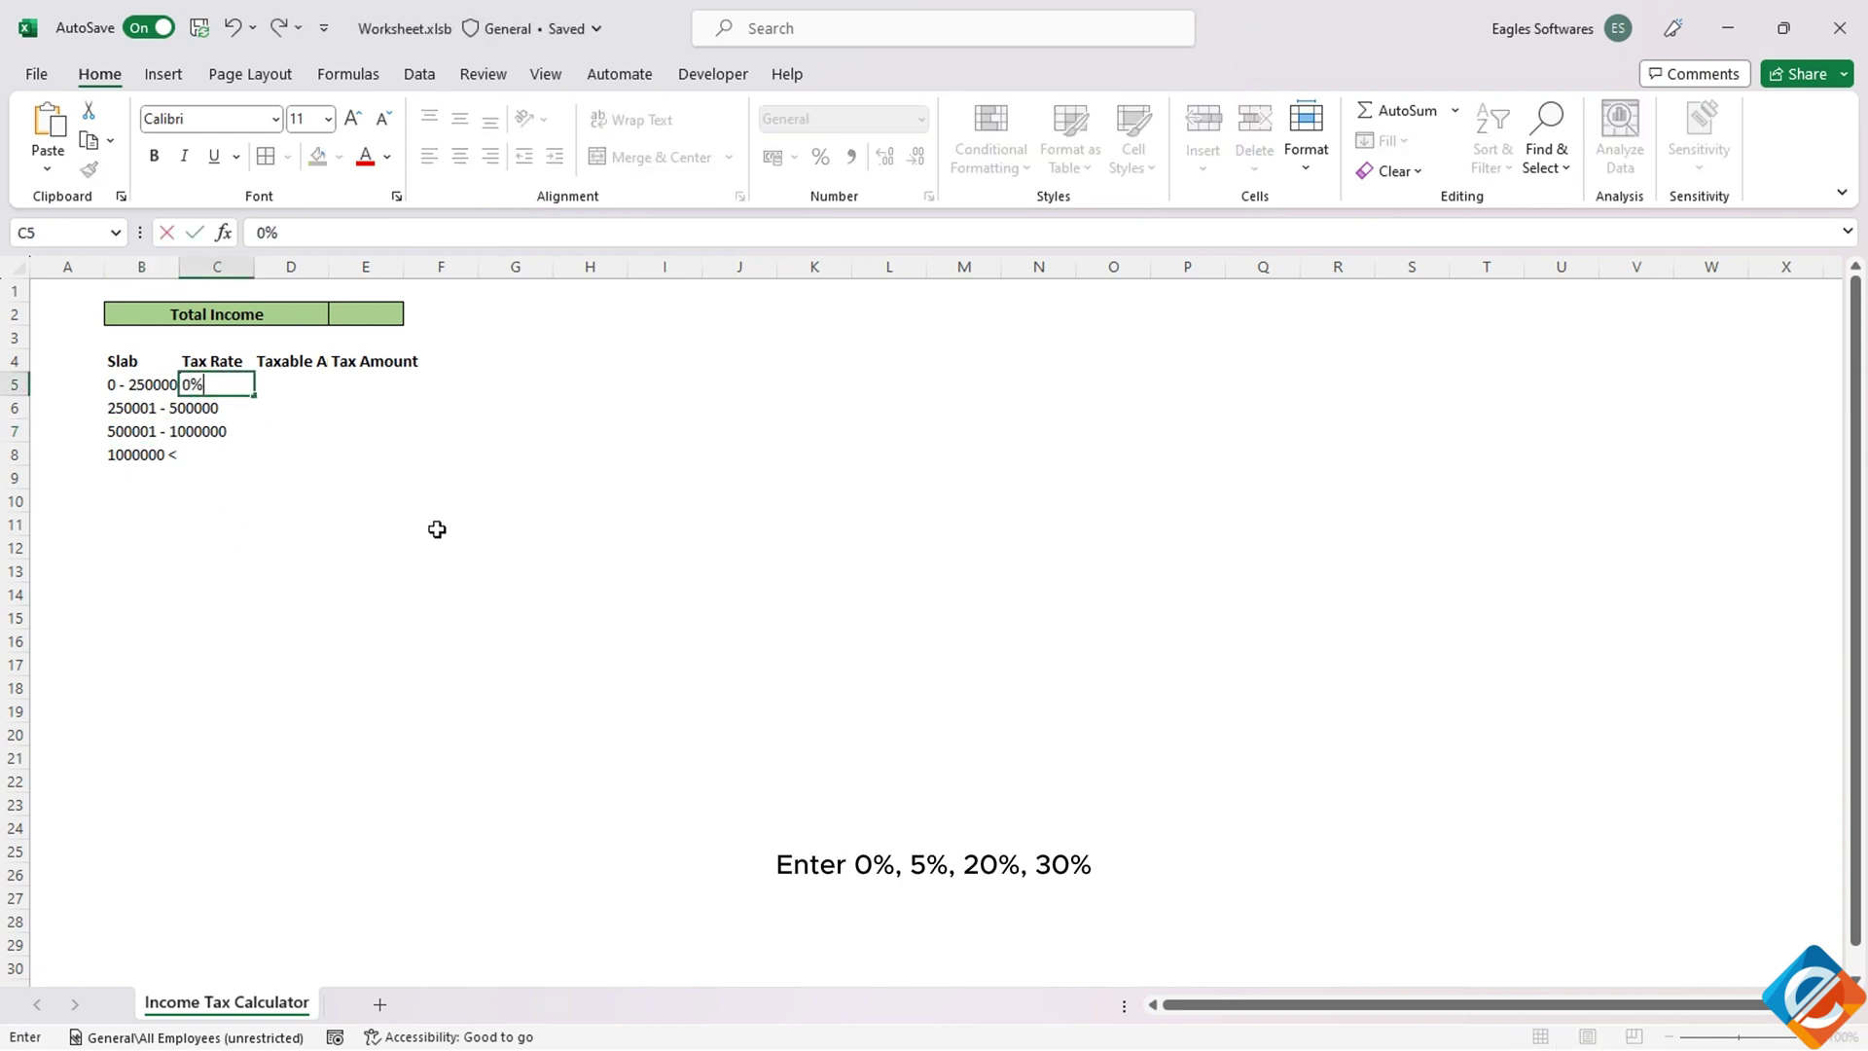
type("%")
key("Return")
type("5%")
key("Return")
type("20%")
key("Return")
type("30%")
key("Return")
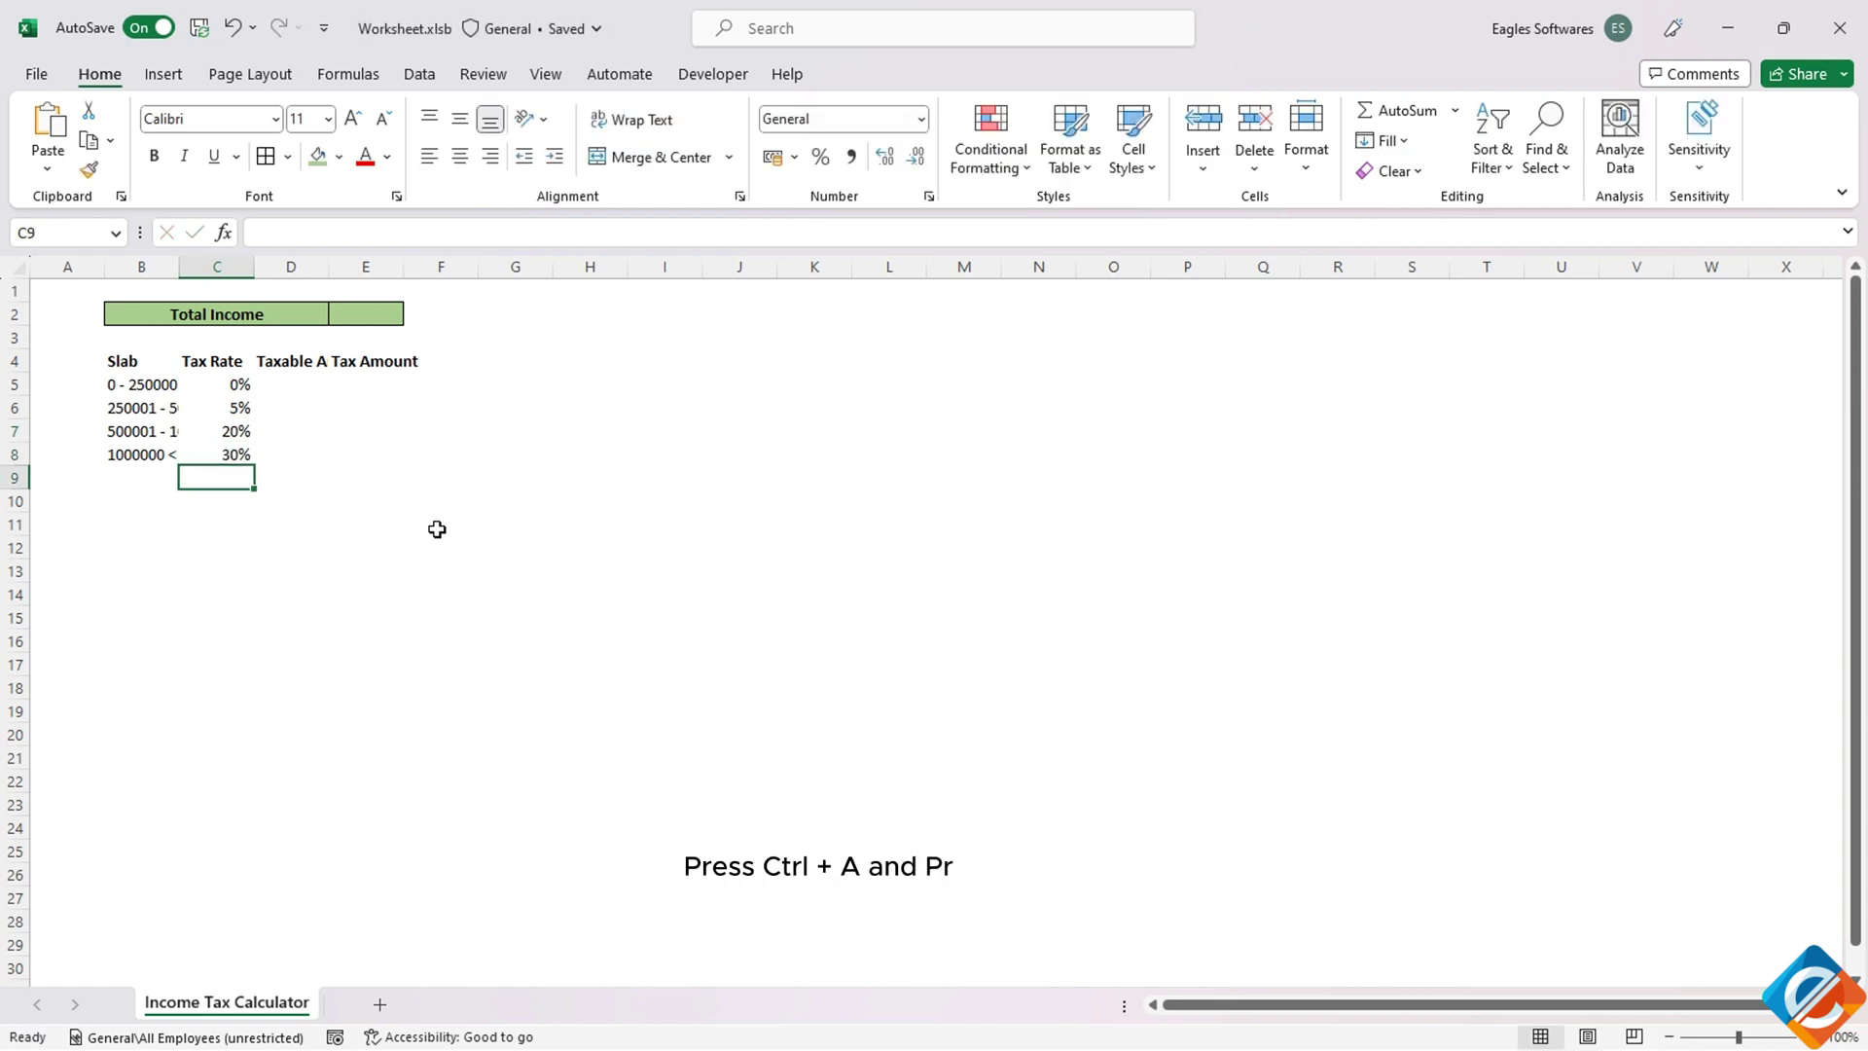
left_click(295, 384)
key("ctrl+a")
key("ctrl+a")
Step: Auto-fit all column widths on the sheet
key("alt+h")
key("o")
key("i")
left_click(363, 360)
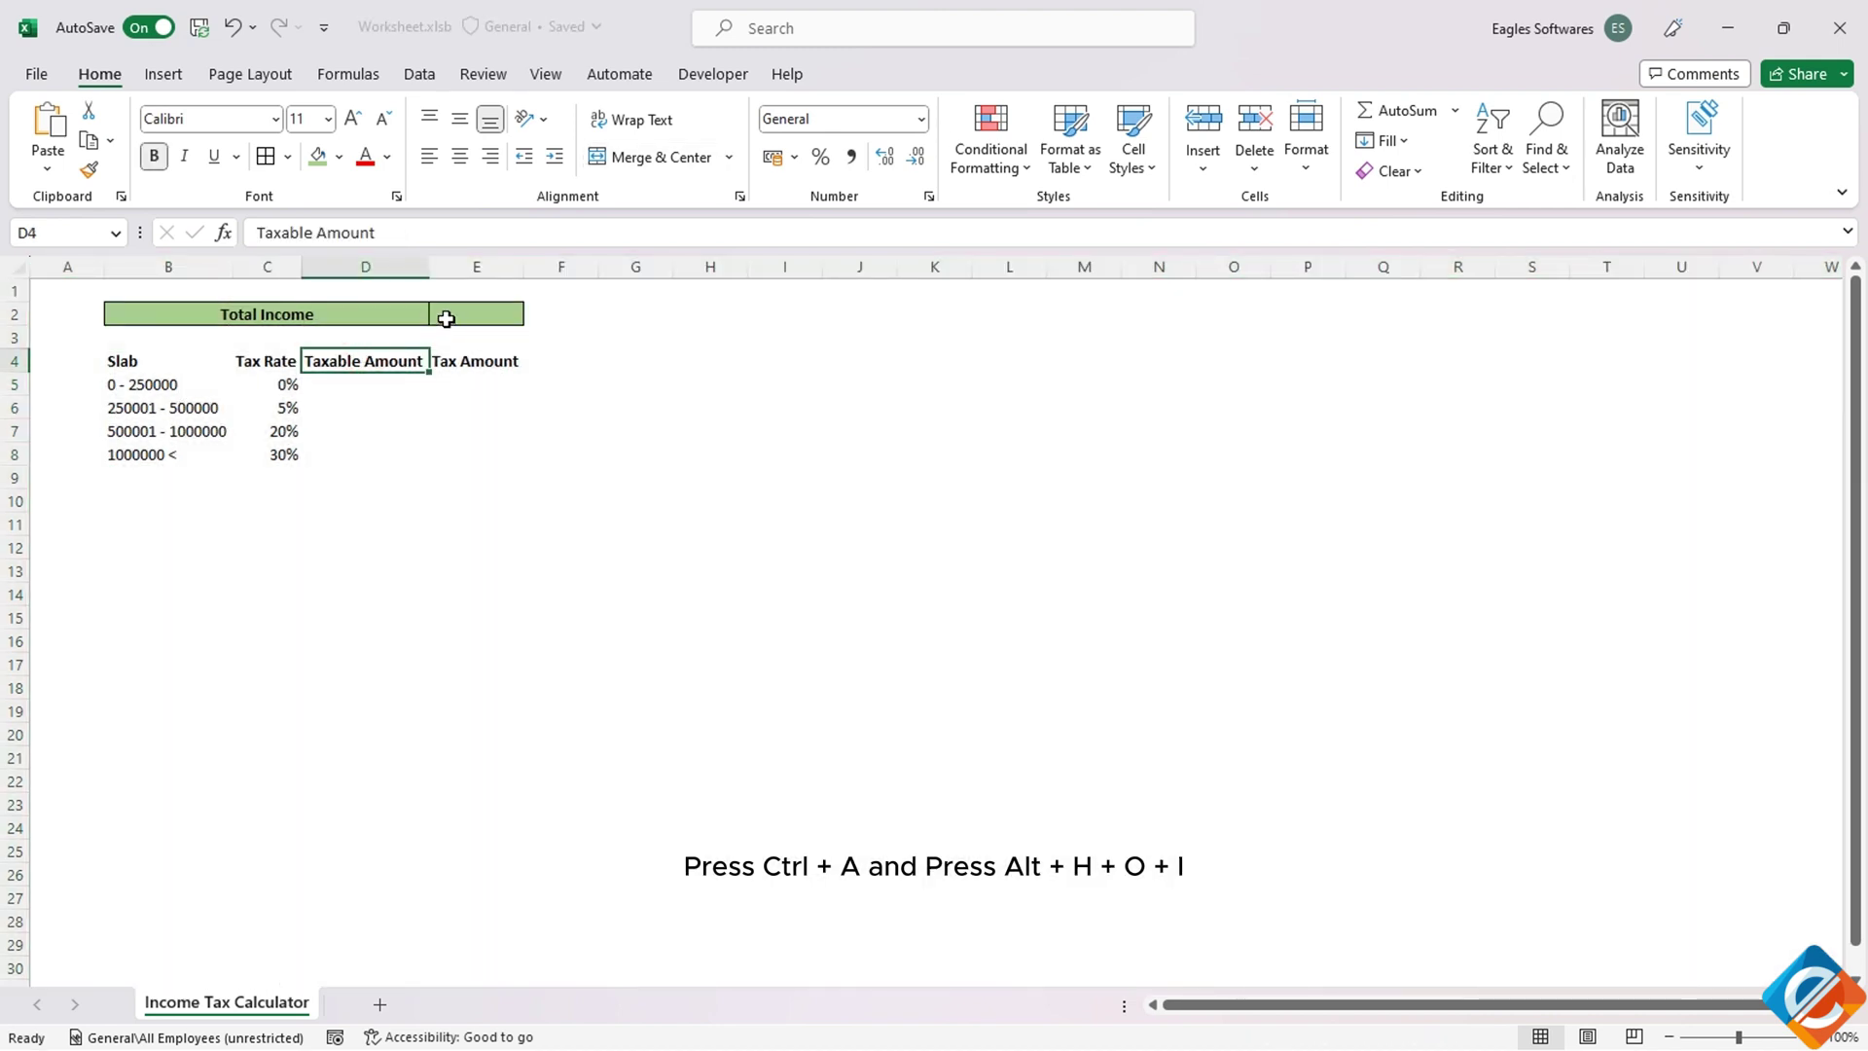
Step: Centre the B4:E4 header text and add borders and green fill
left_click_drag(131, 362, 474, 362)
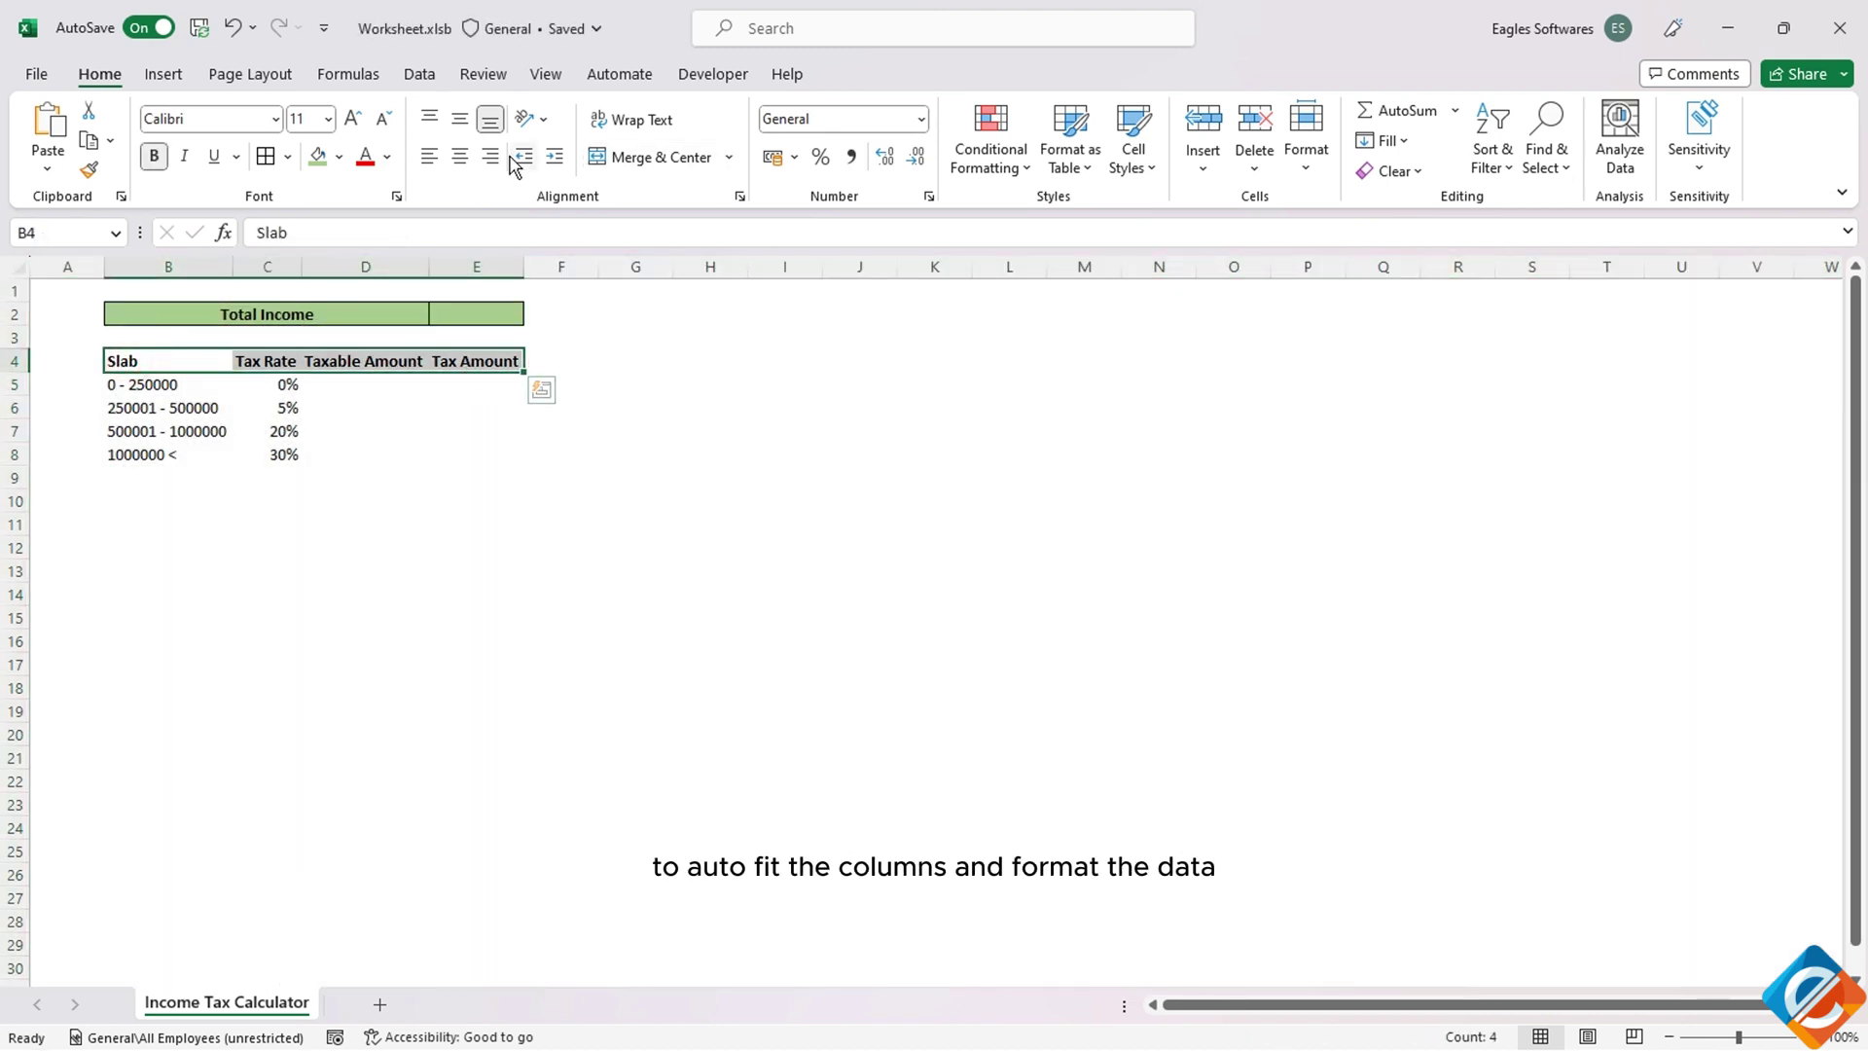
left_click(460, 119)
left_click(318, 156)
left_click(265, 155)
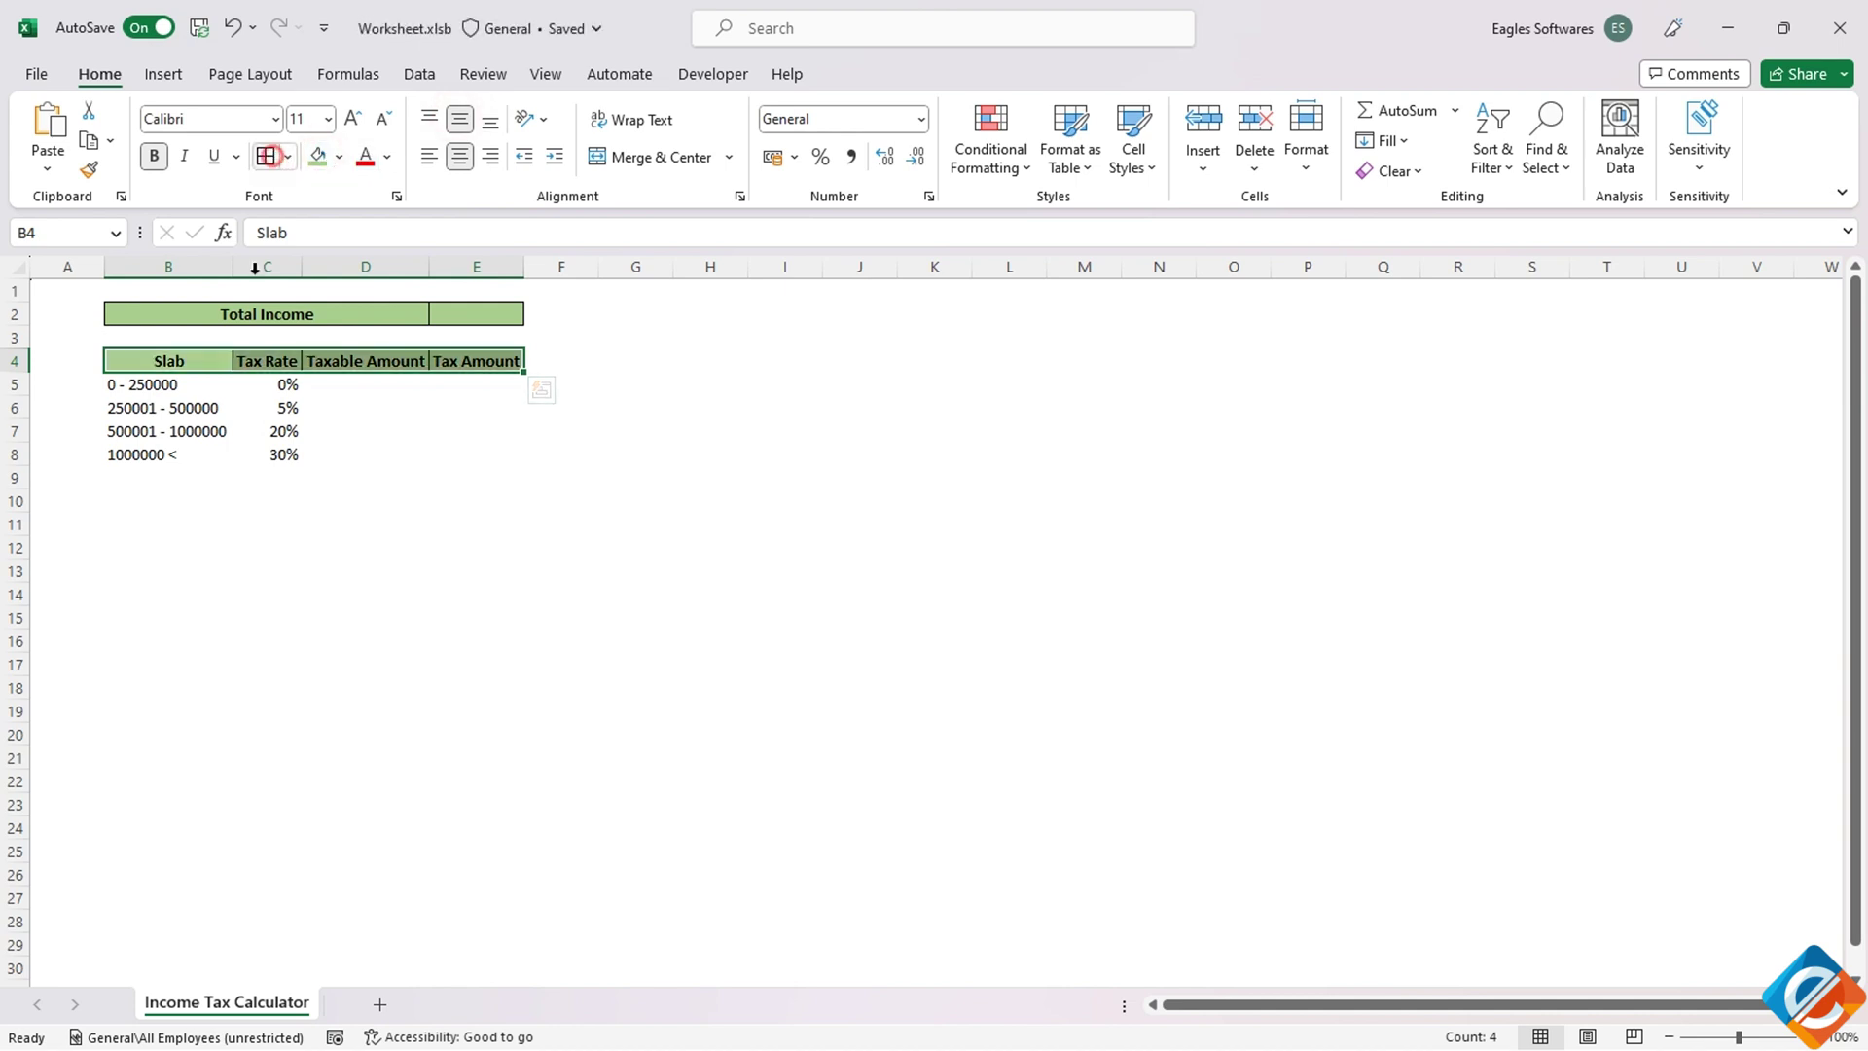
Step: Merge and centre B9:C9 for the total label
left_click_drag(134, 482, 259, 476)
left_click(461, 119)
left_click(586, 160)
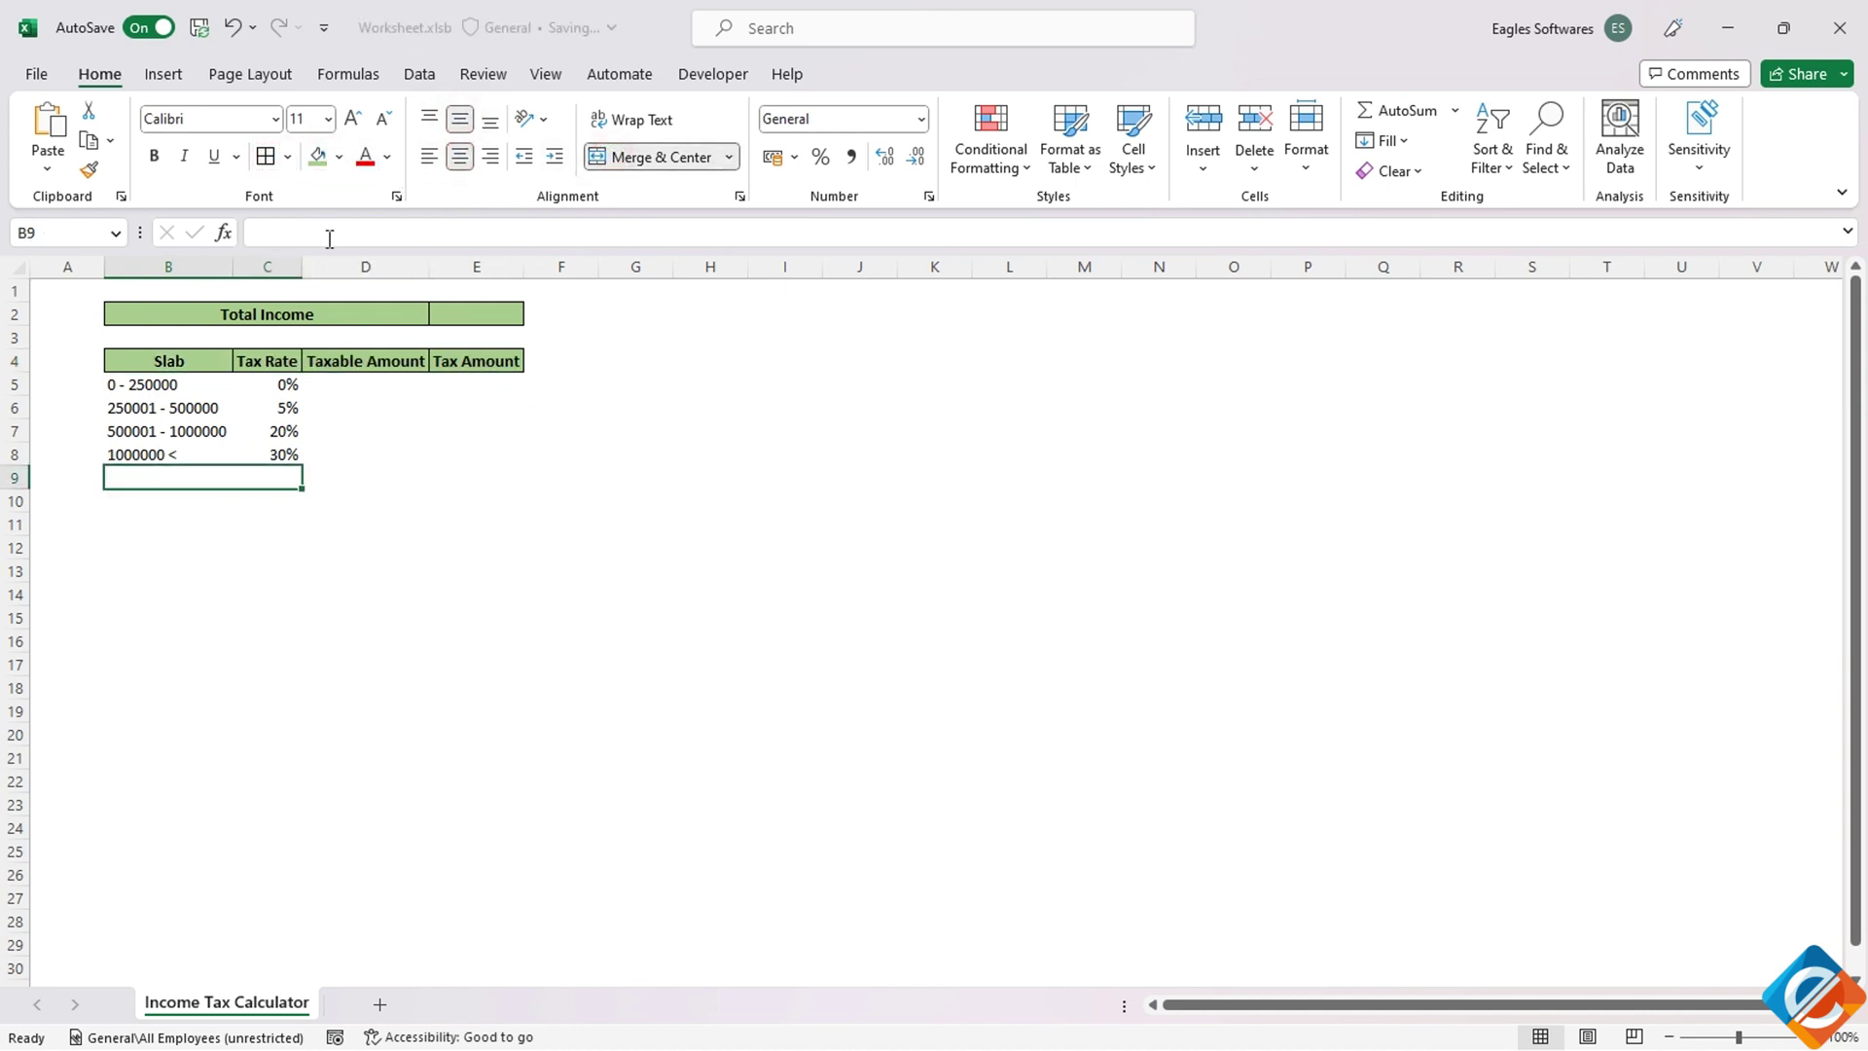
Step: Add a bold 'Total Amount' label in B9 and fill row B9:E9 green
type("Total Amount")
key("Tab")
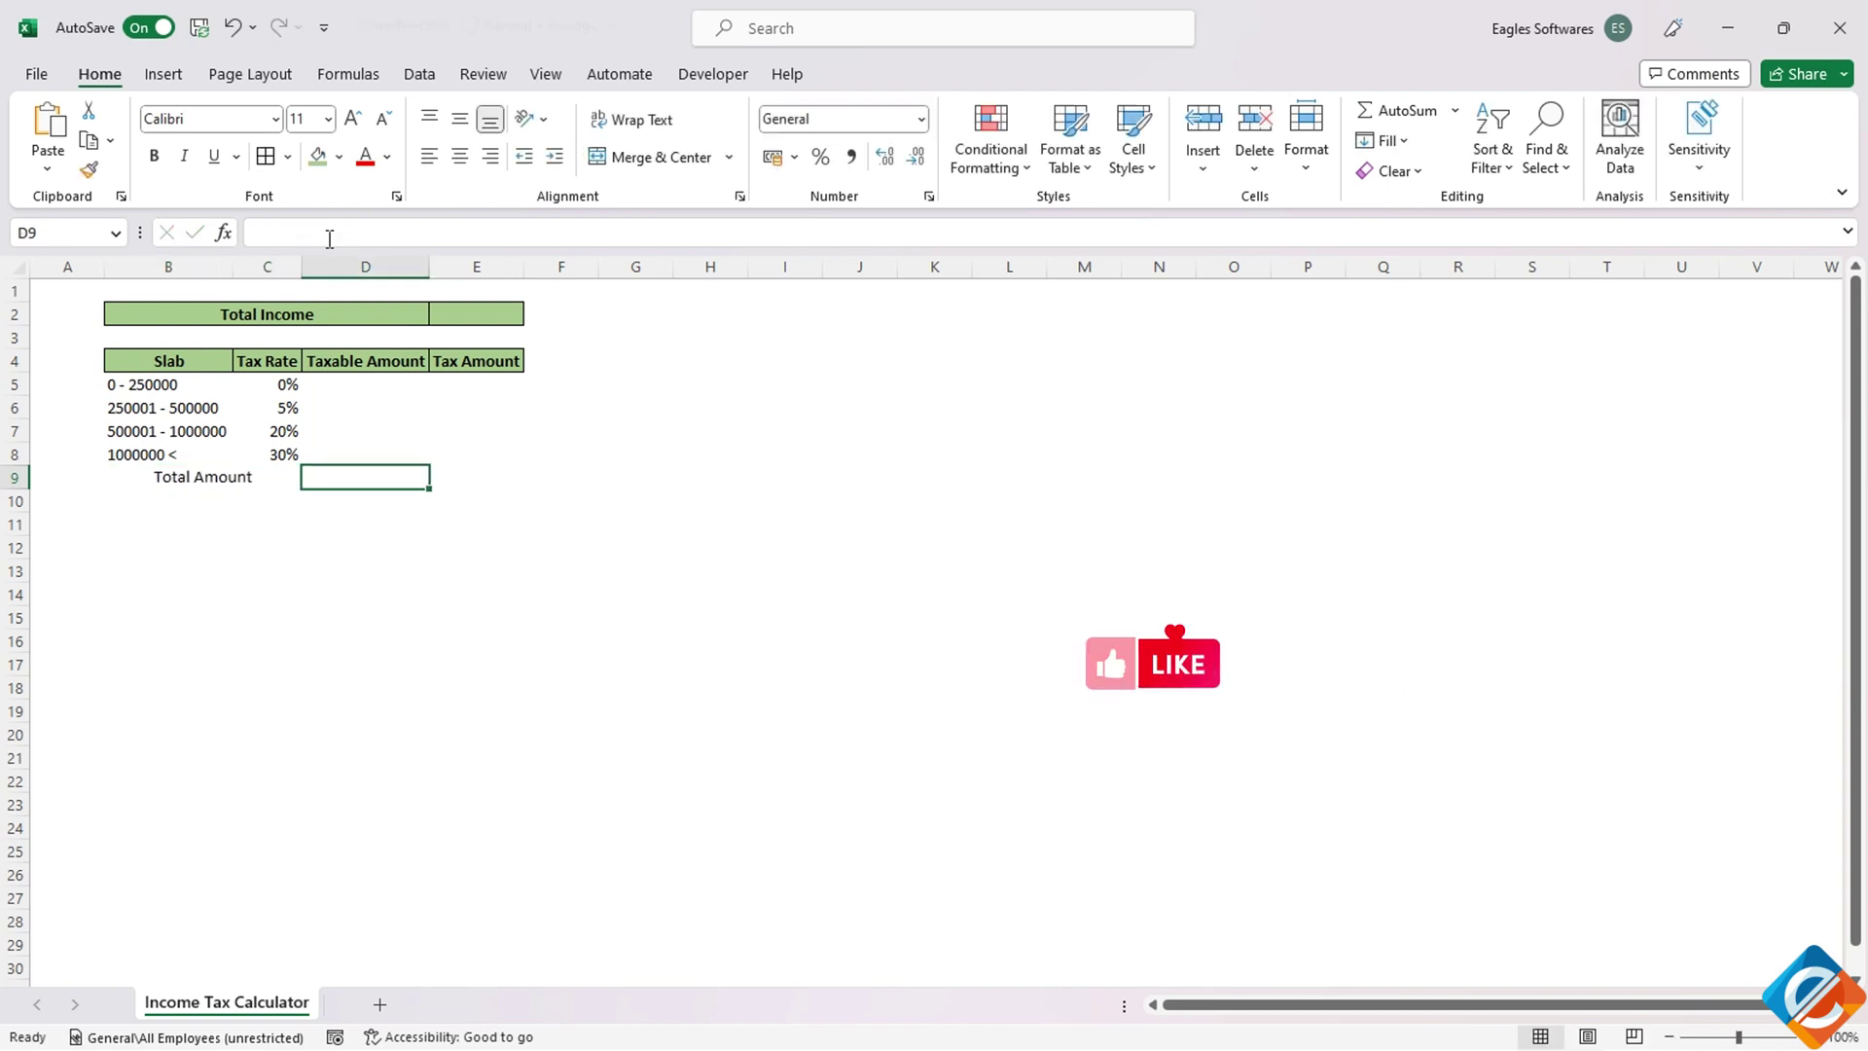
left_click_drag(237, 471, 458, 473)
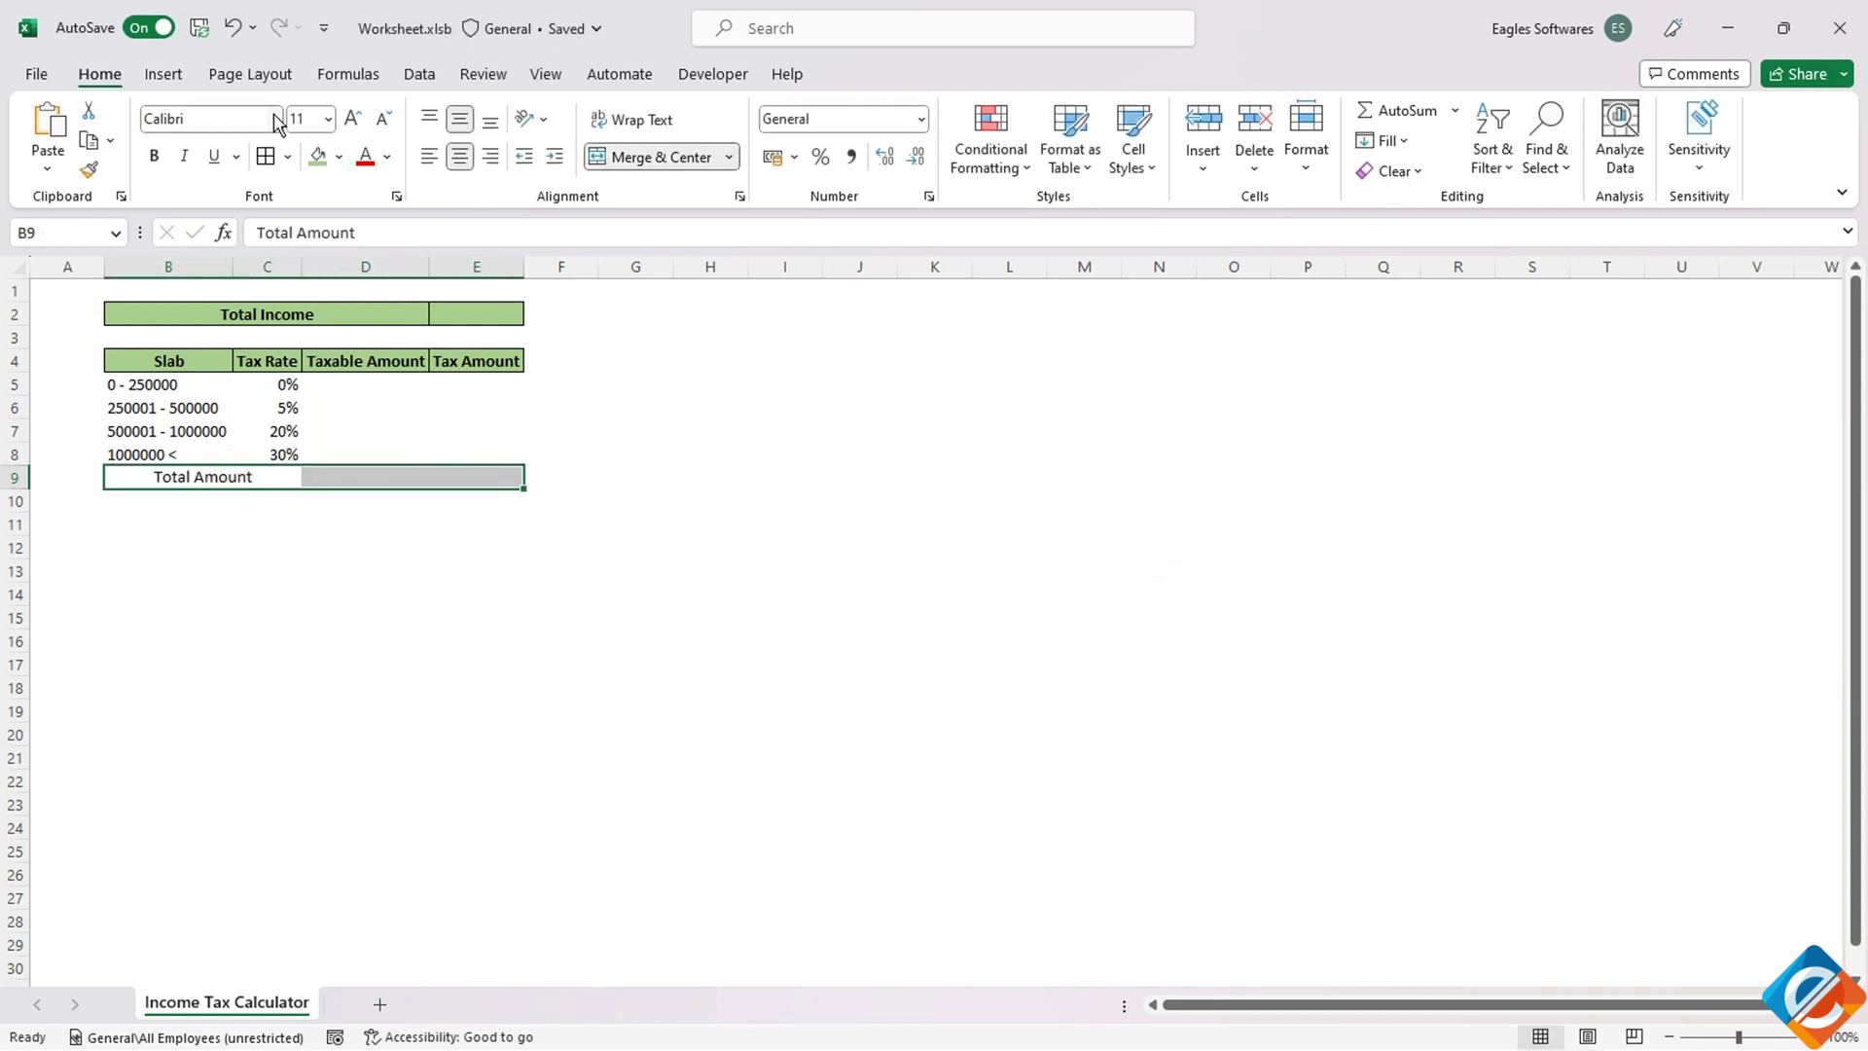
left_click(318, 156)
left_click(154, 156)
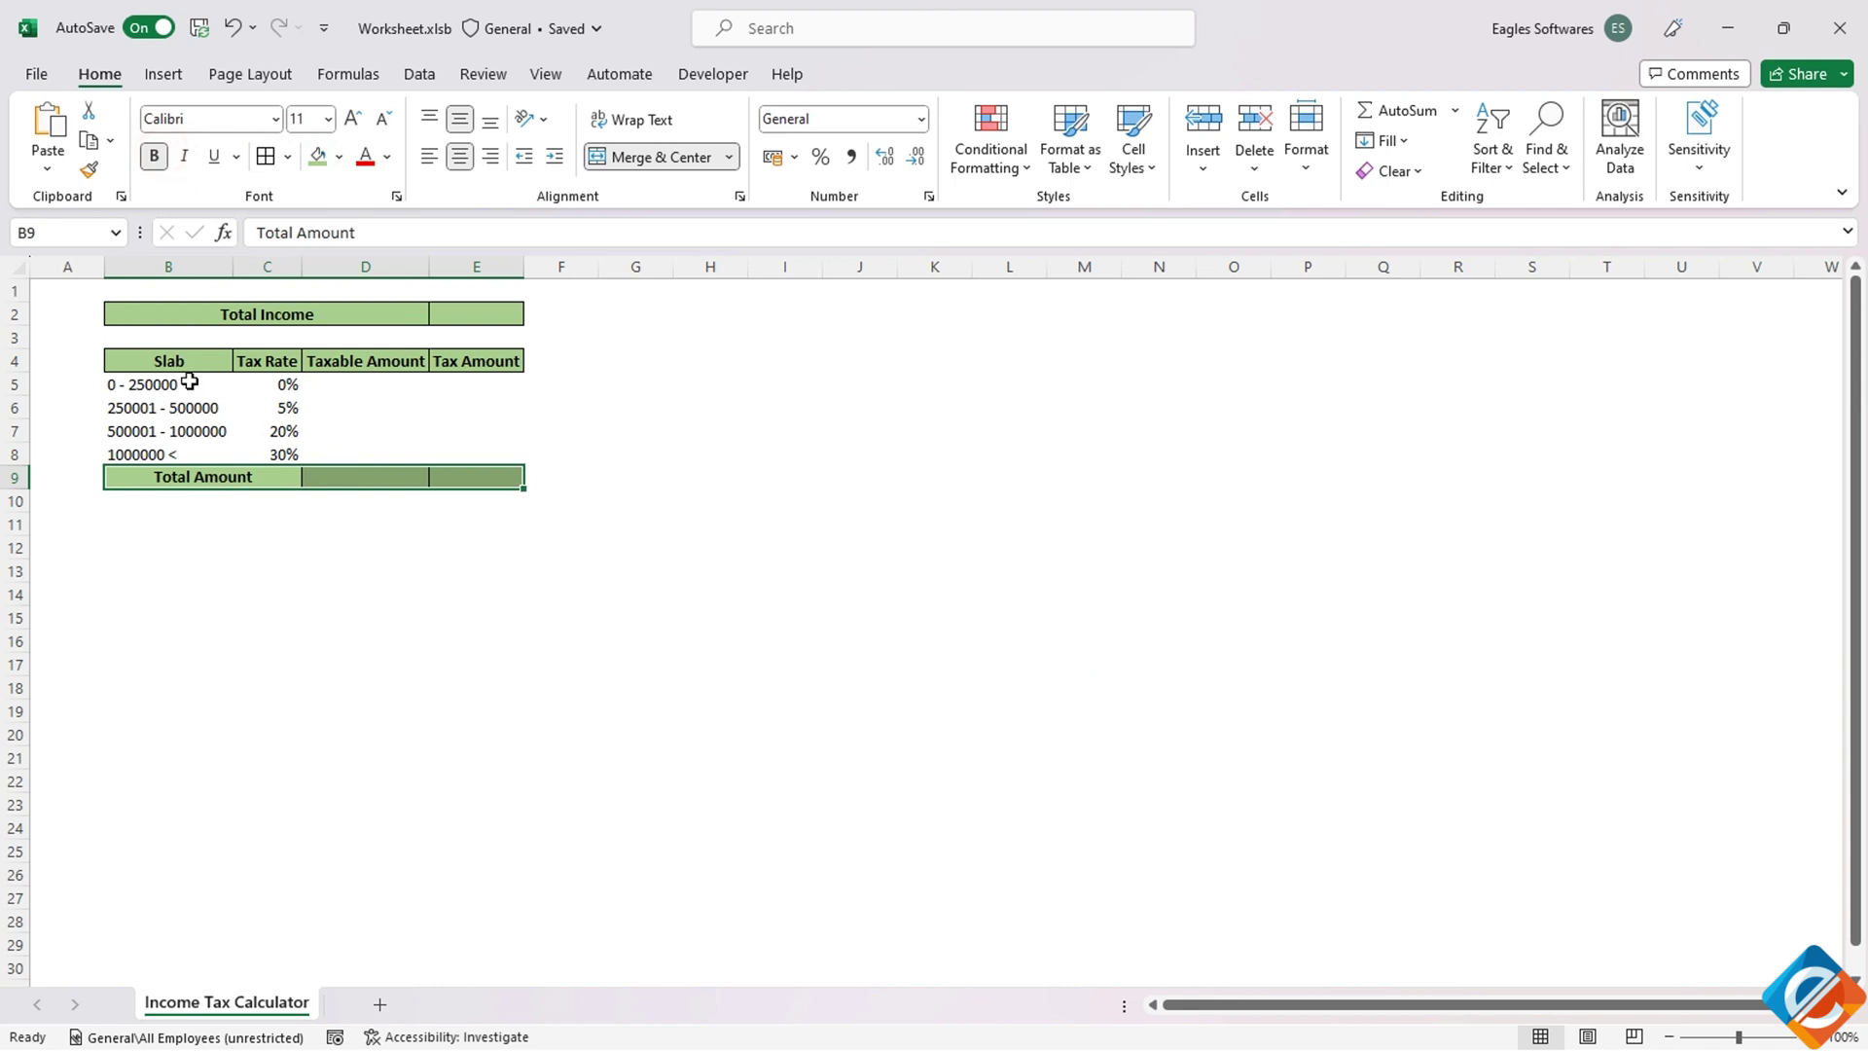
Step: Apply All Borders to the table range B4:E9
left_click_drag(144, 360, 282, 384)
left_click_drag(391, 441, 500, 477)
key("alt+h")
key("b")
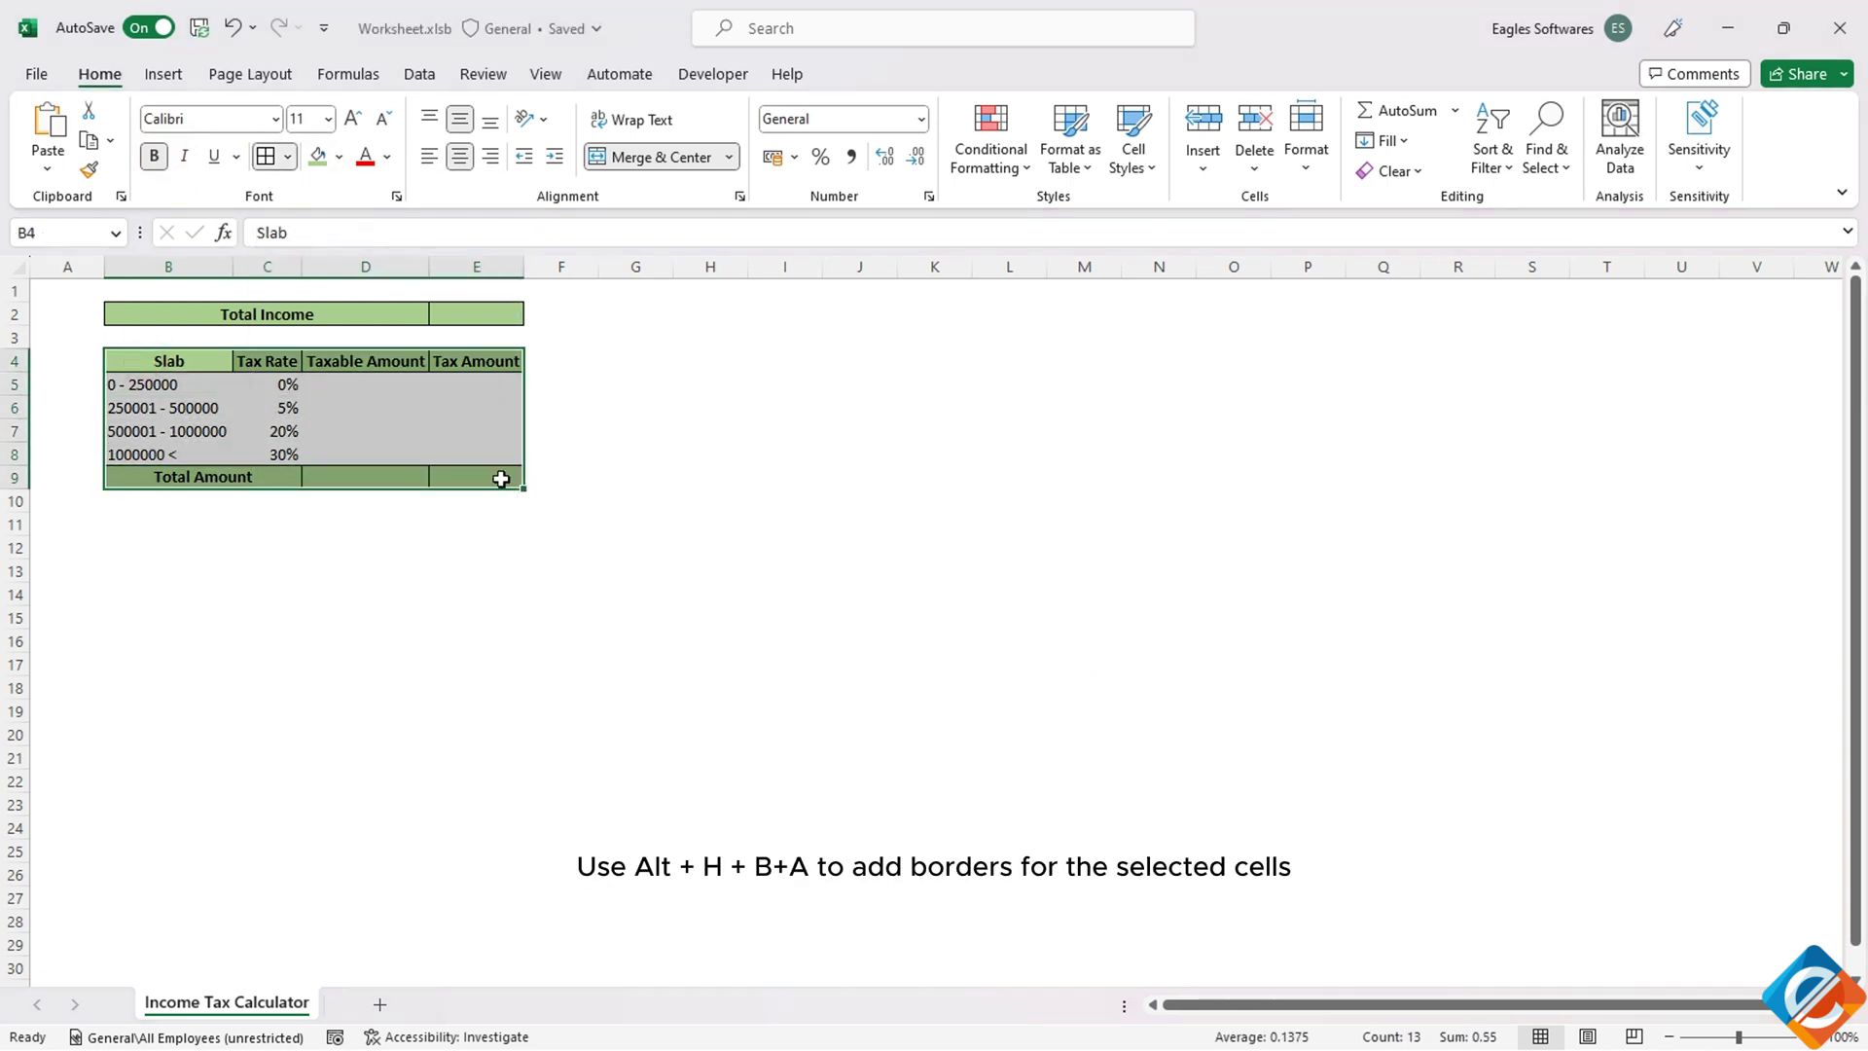
key("a")
left_click(409, 389)
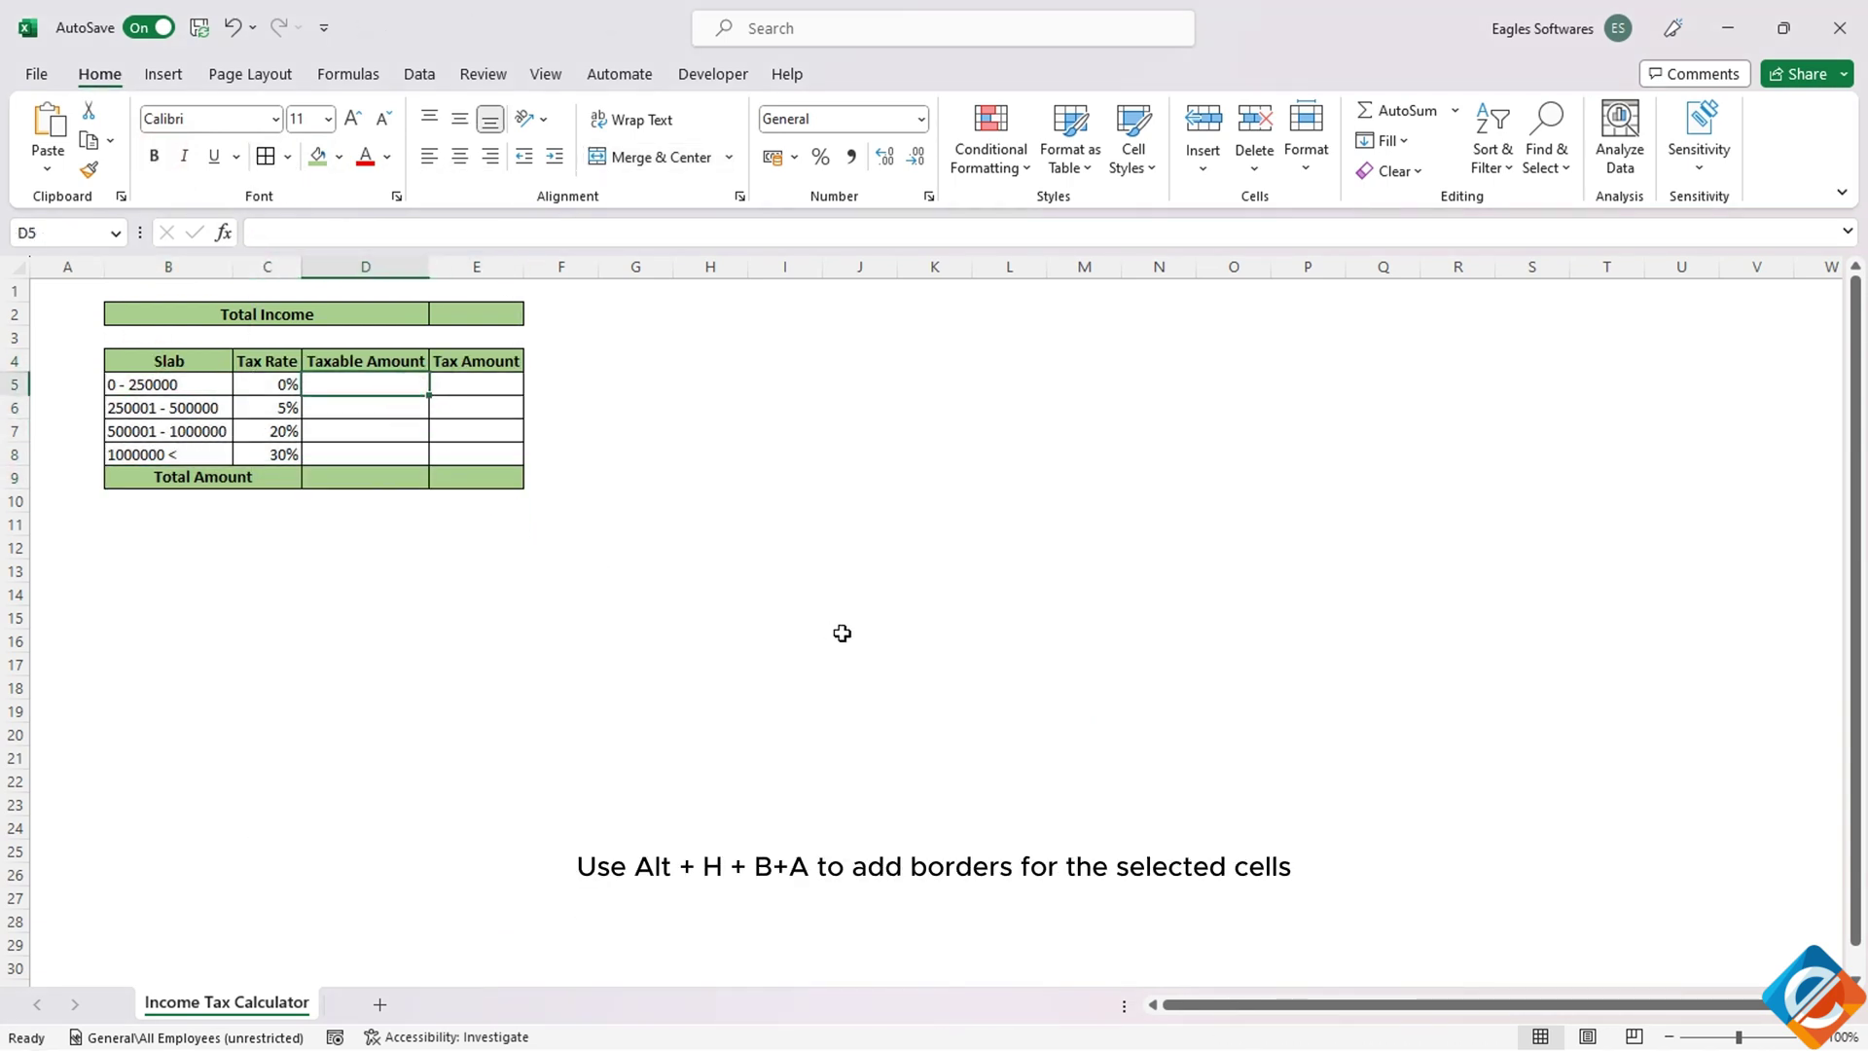
key("ctrl+a")
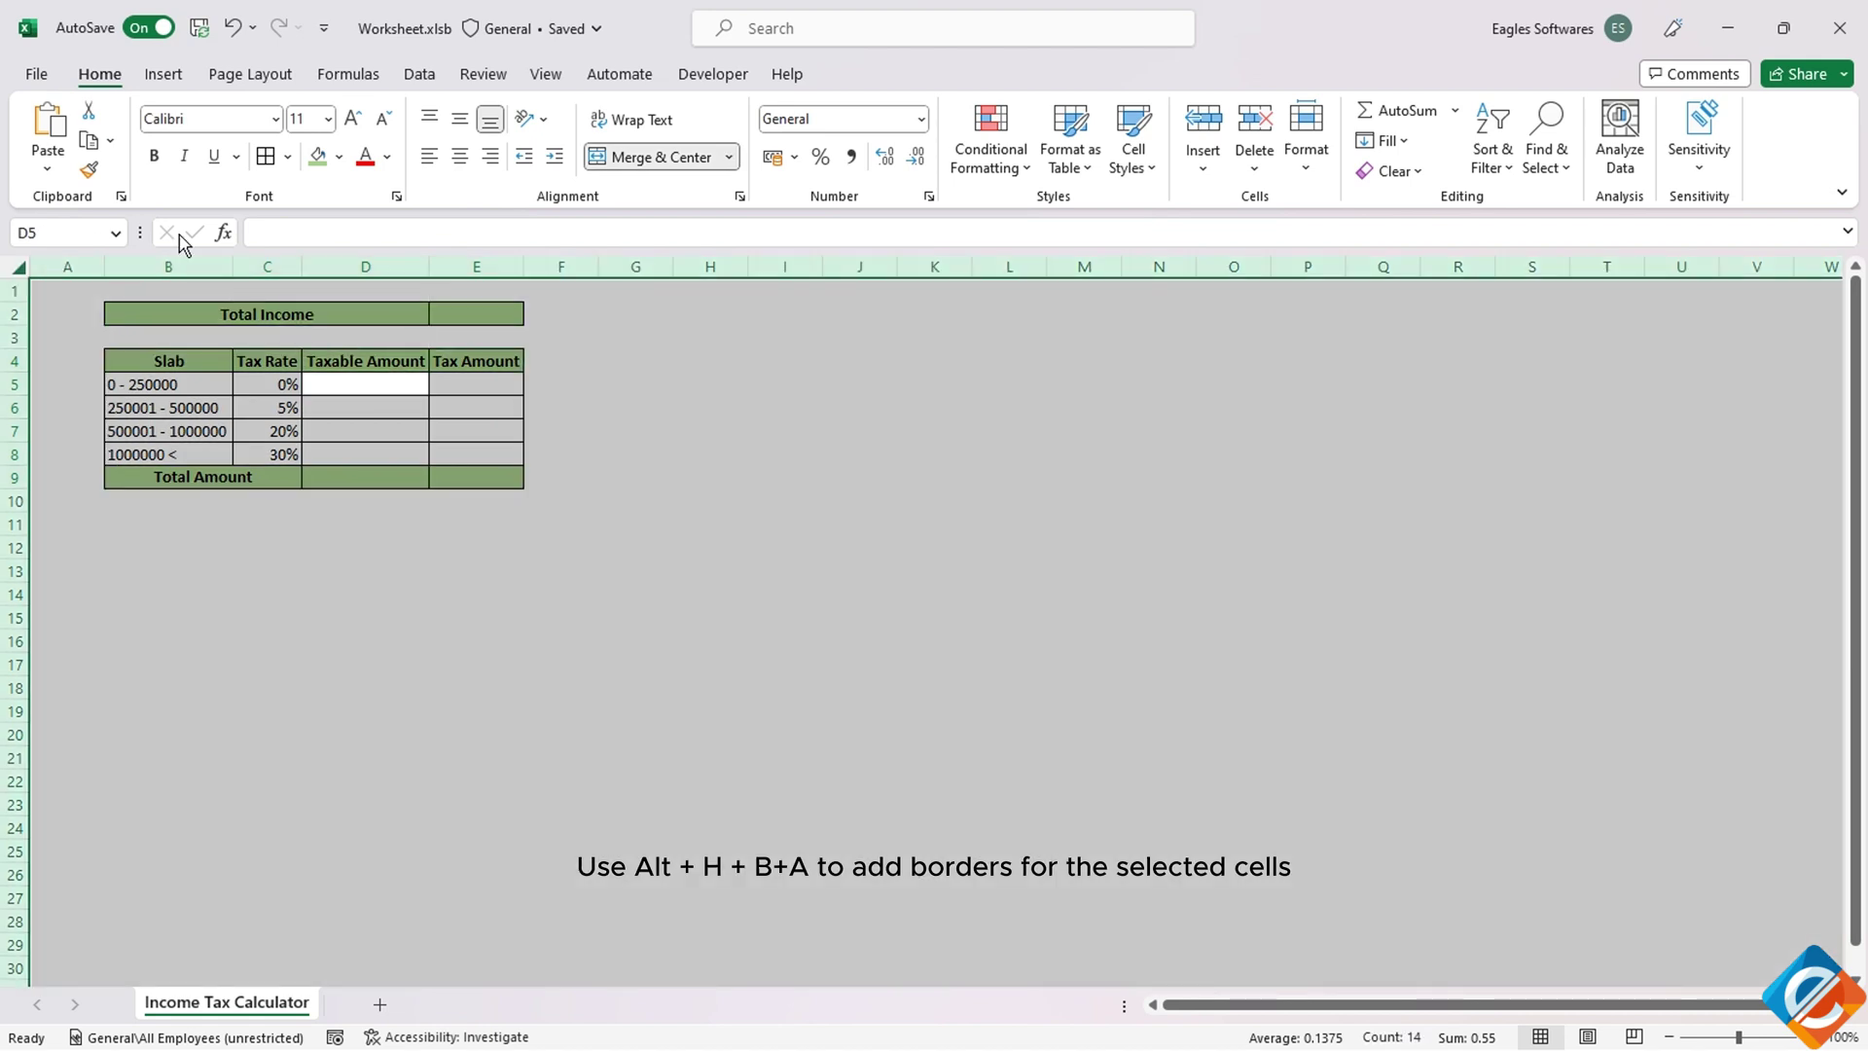
Step: Set the whole sheet's font size to 14 and auto-fit the columns
left_click(328, 118)
left_click(311, 283)
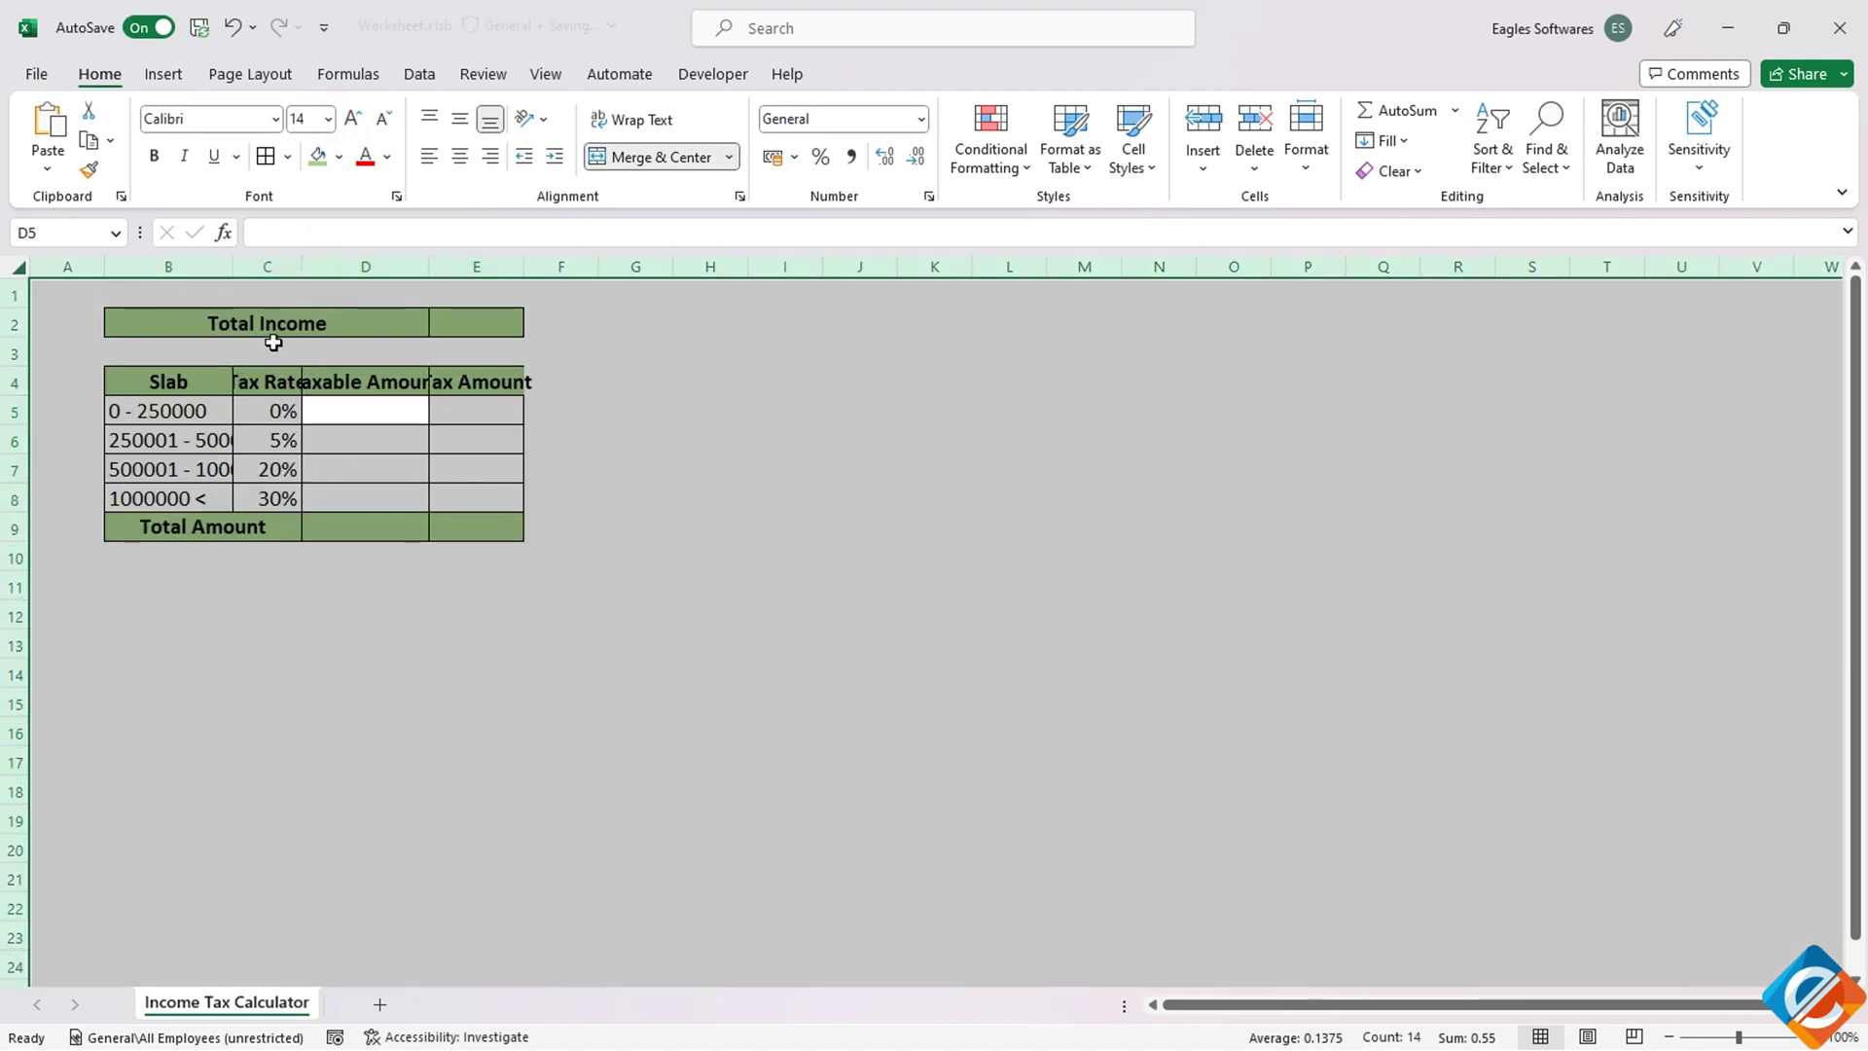
key("alt+h")
key("o")
key("i")
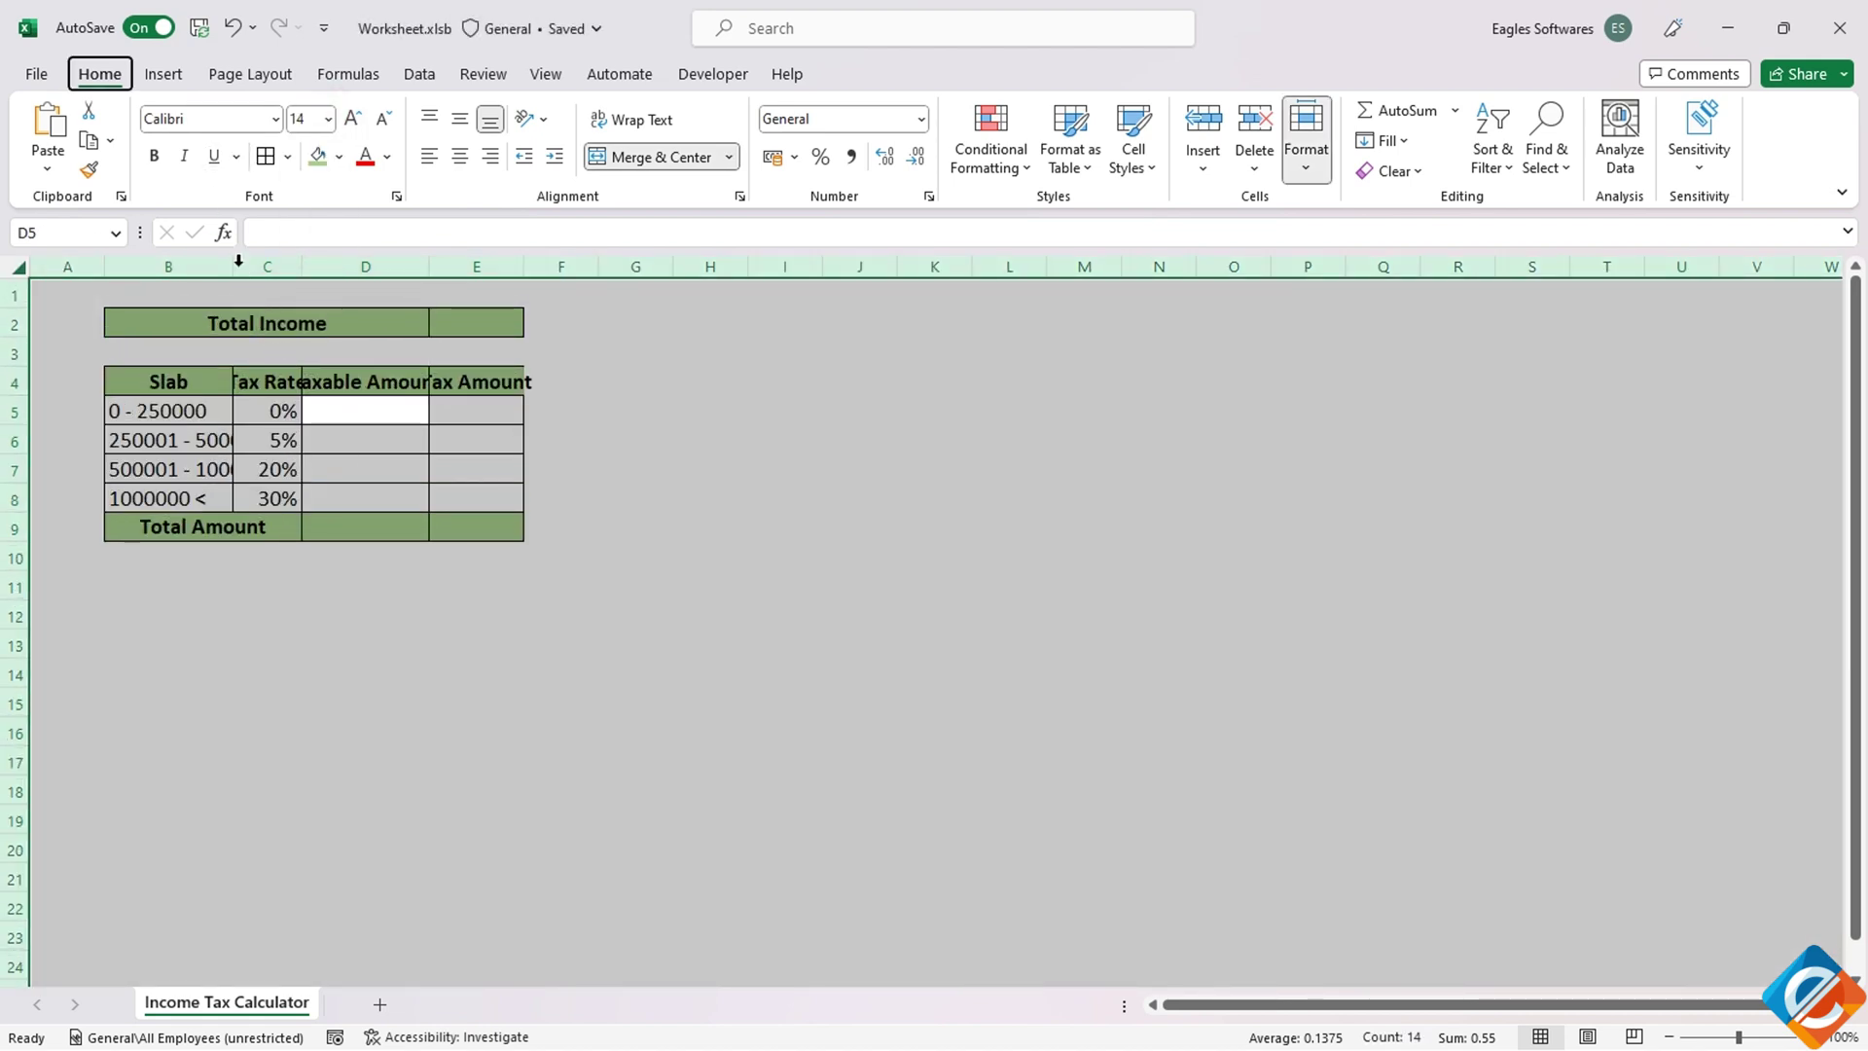
Step: Select the Total Income cell E2 together with amount cells D5:E9
left_click(564, 326)
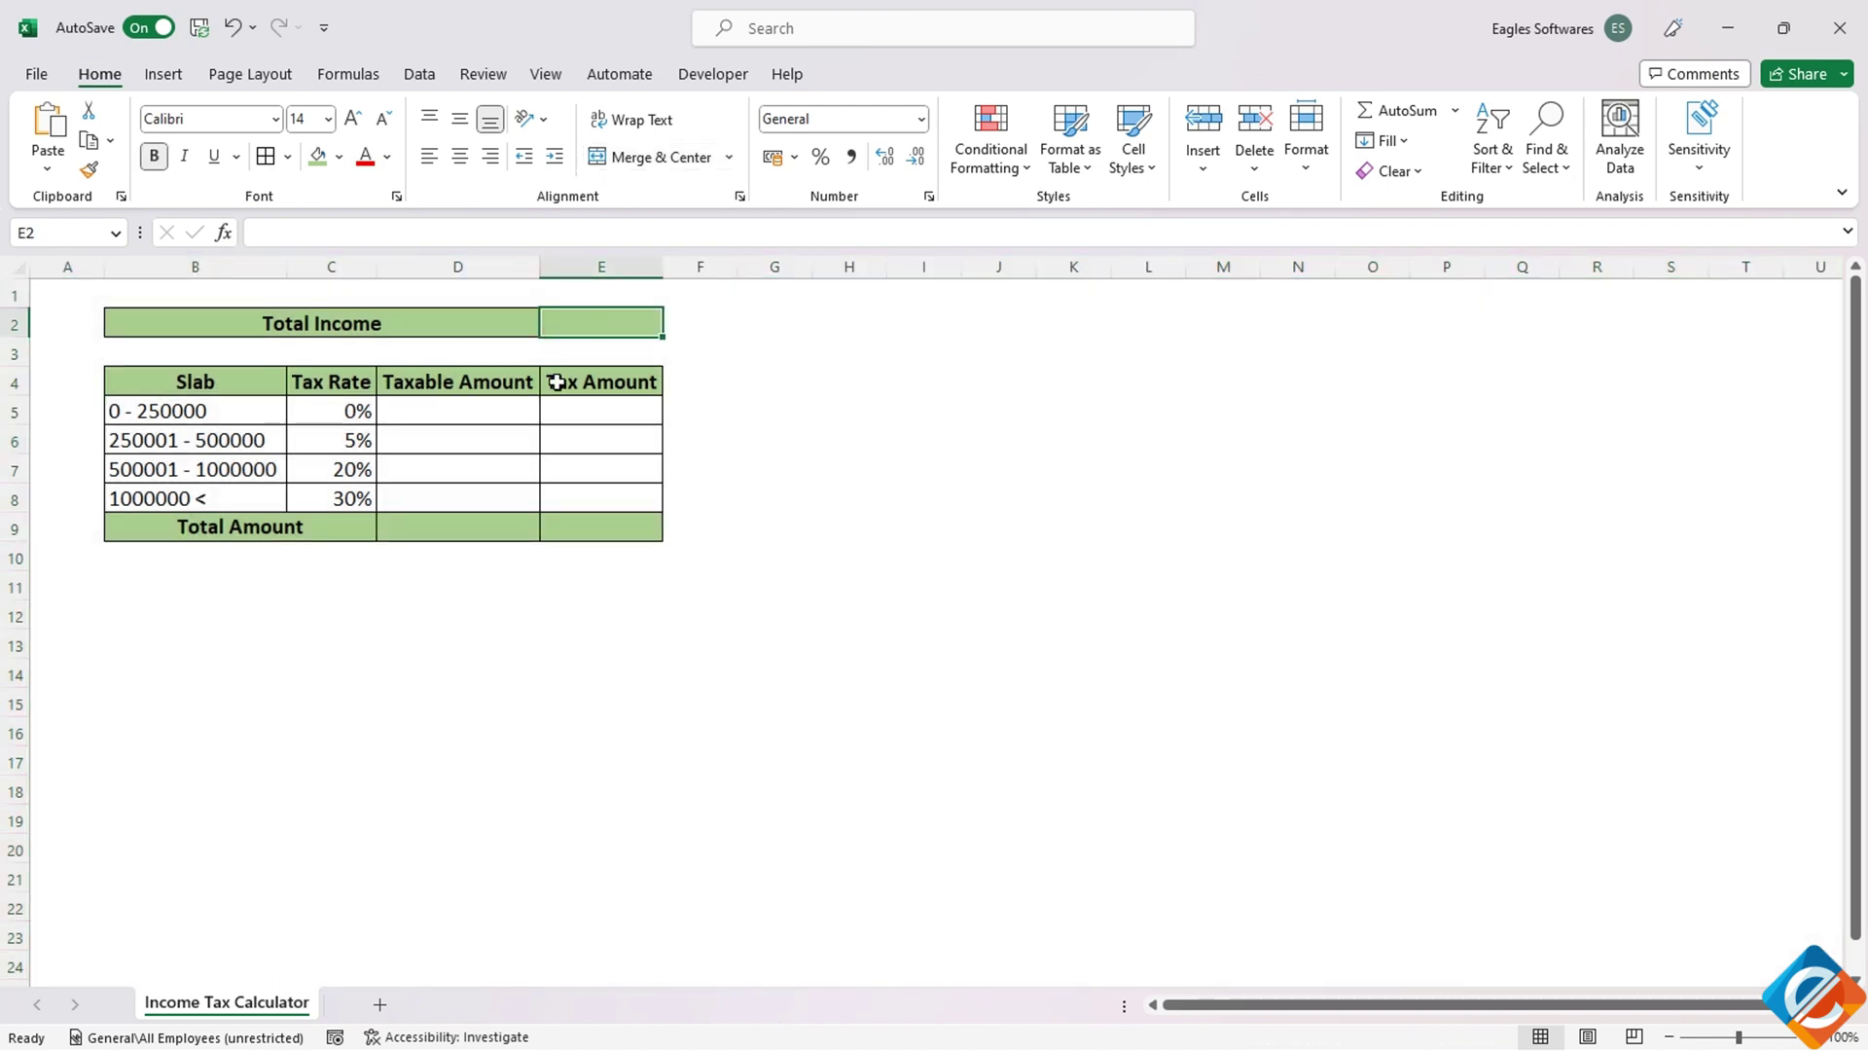
left_click_drag(429, 411, 617, 535)
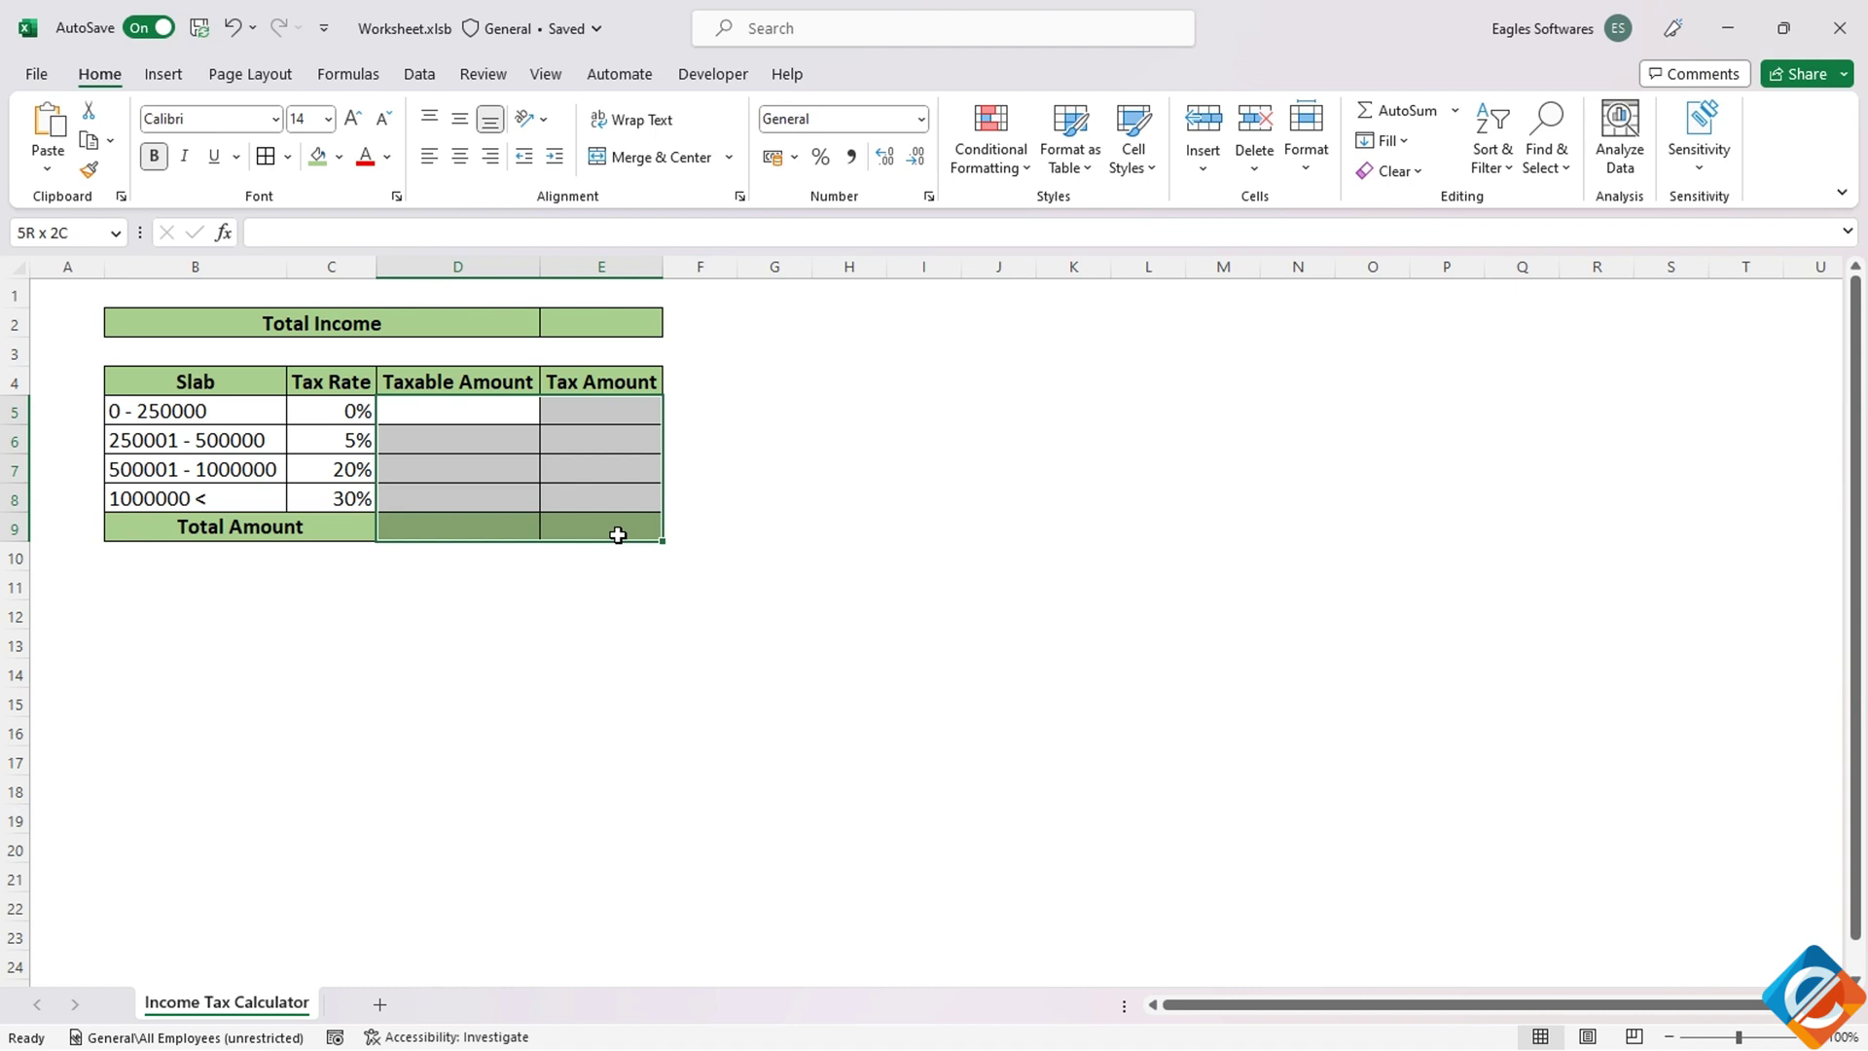
left_click(611, 329)
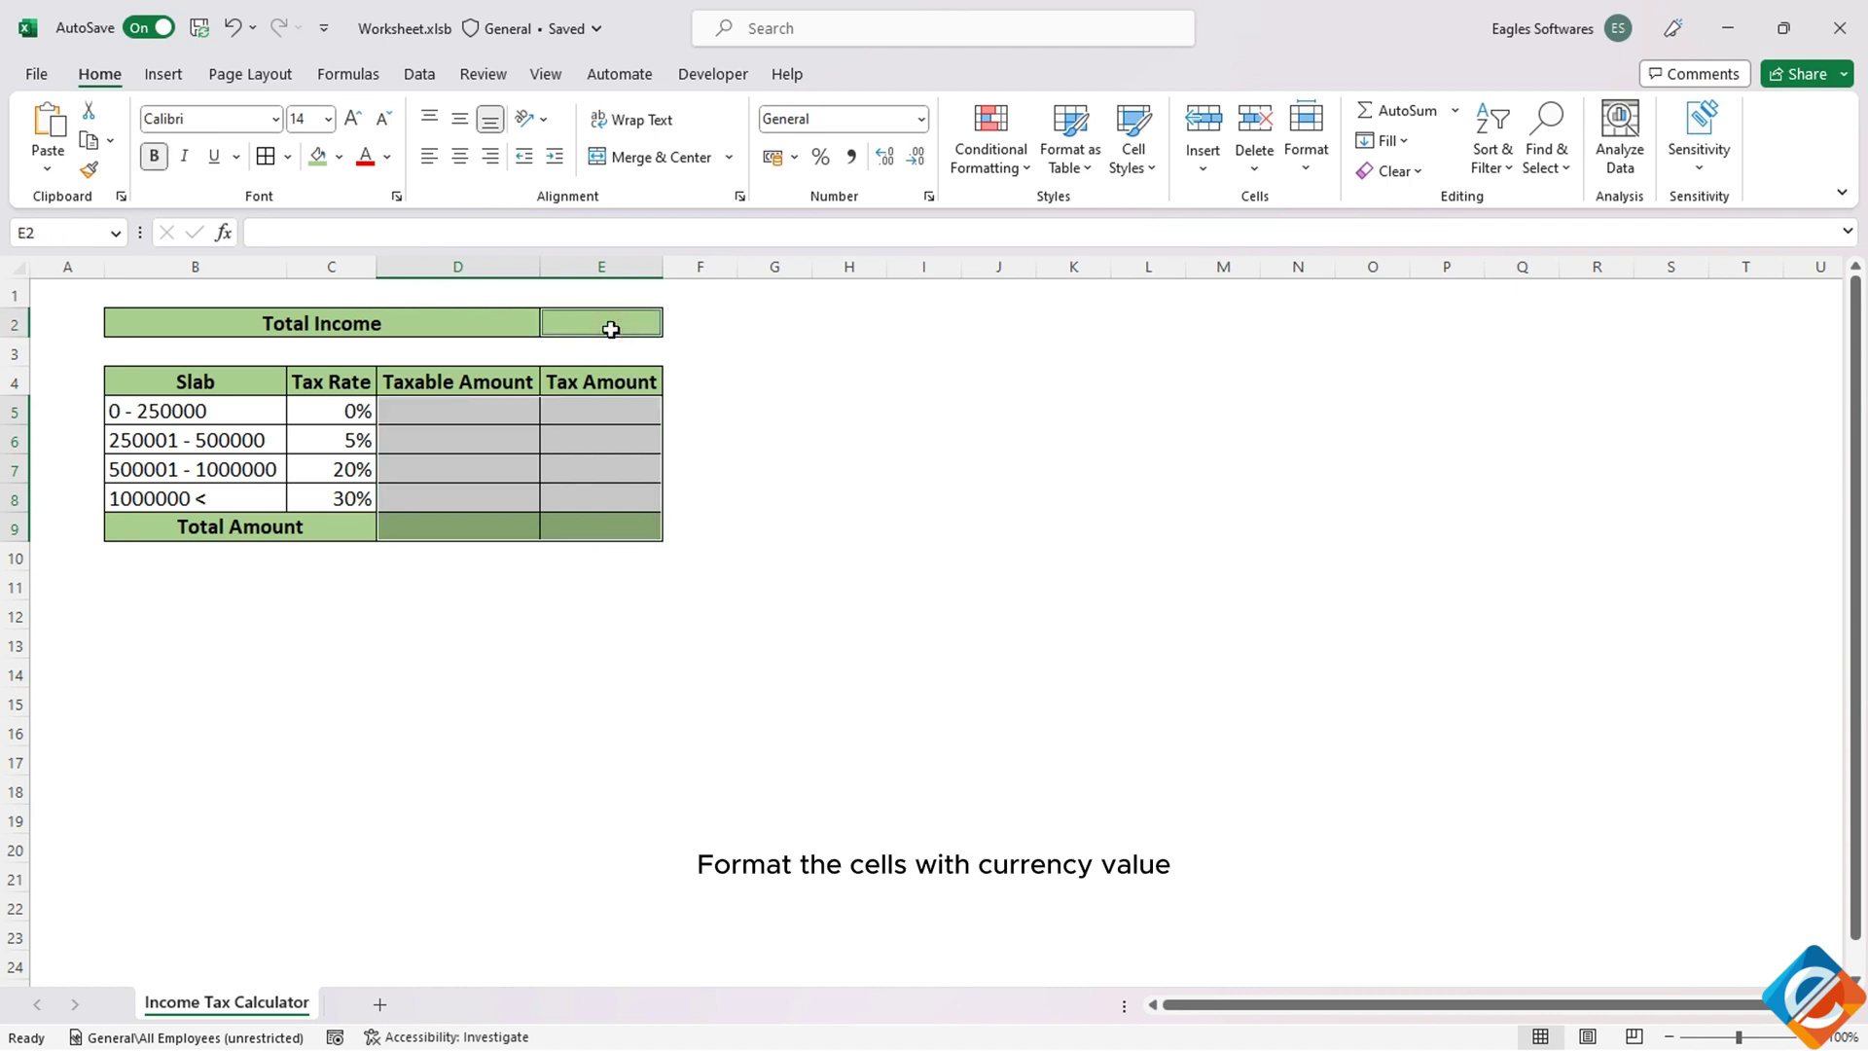
Step: Apply Accounting format to E2 and D5:E9, and enter 500000 as Total Income
key("ctrl+shift+4")
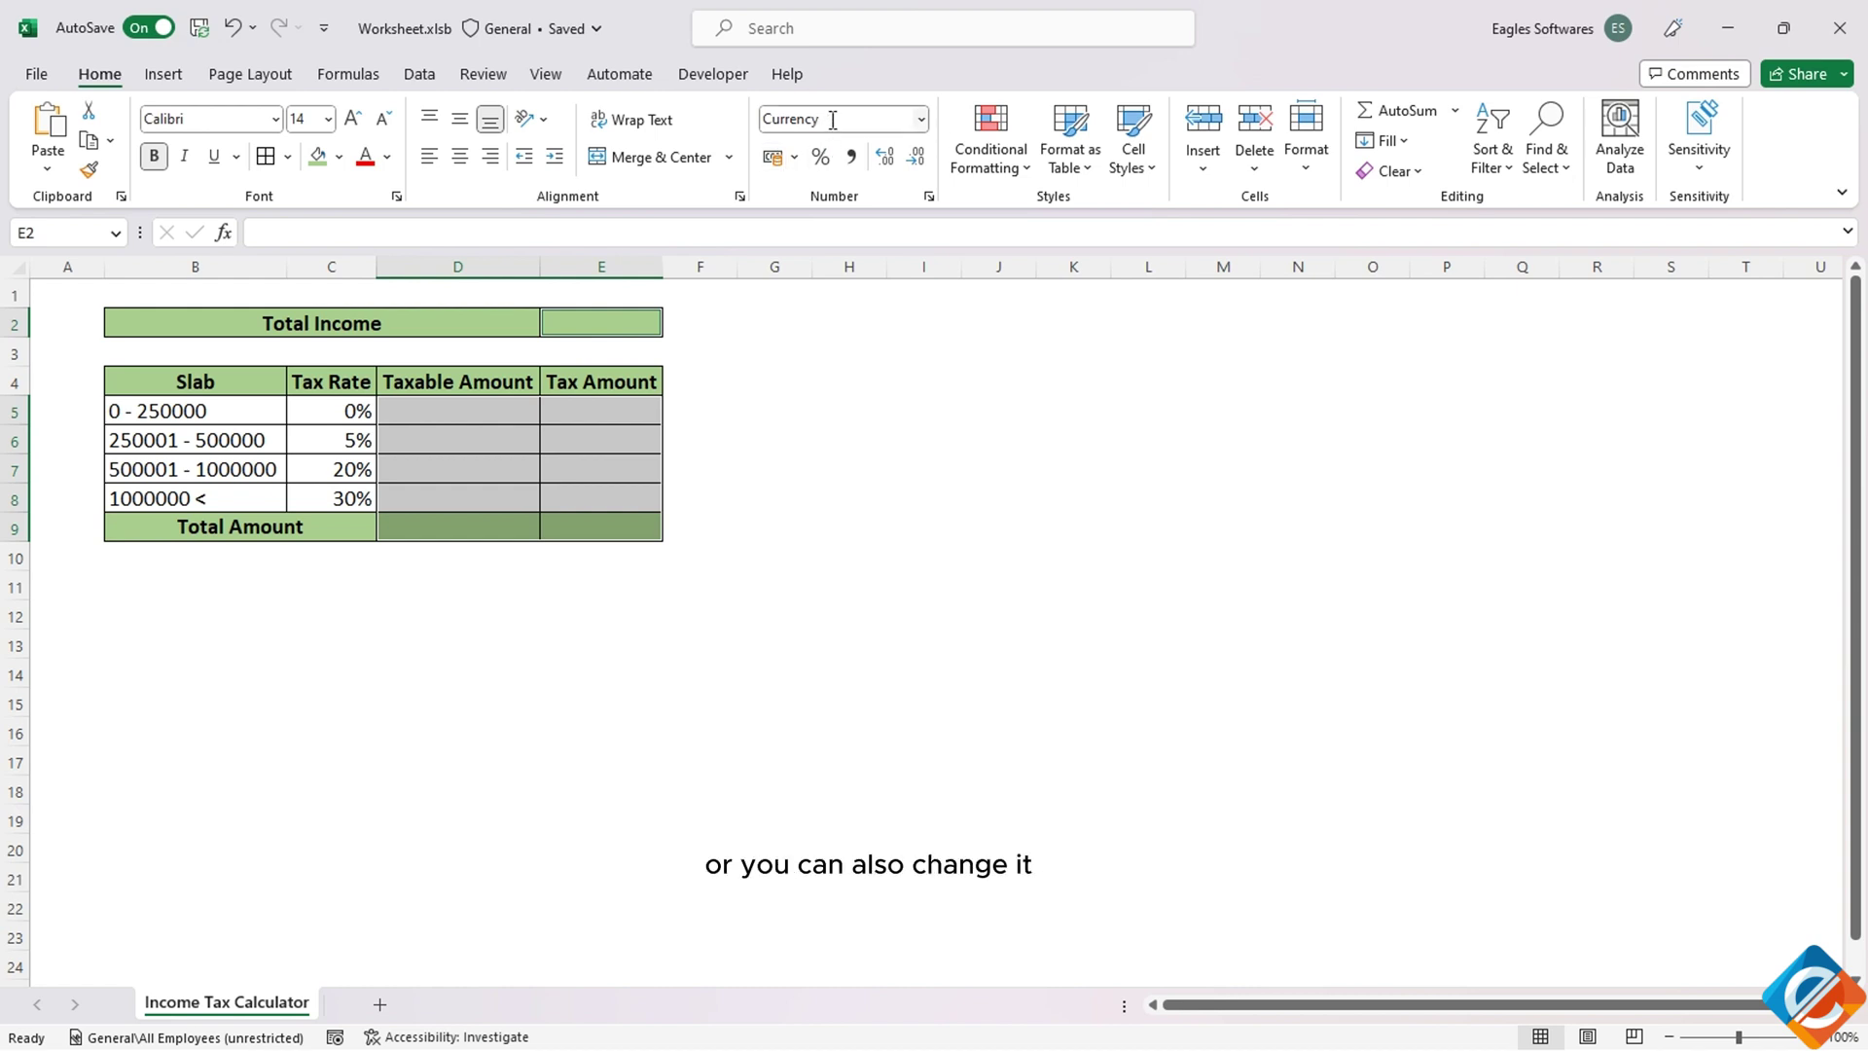
left_click(853, 158)
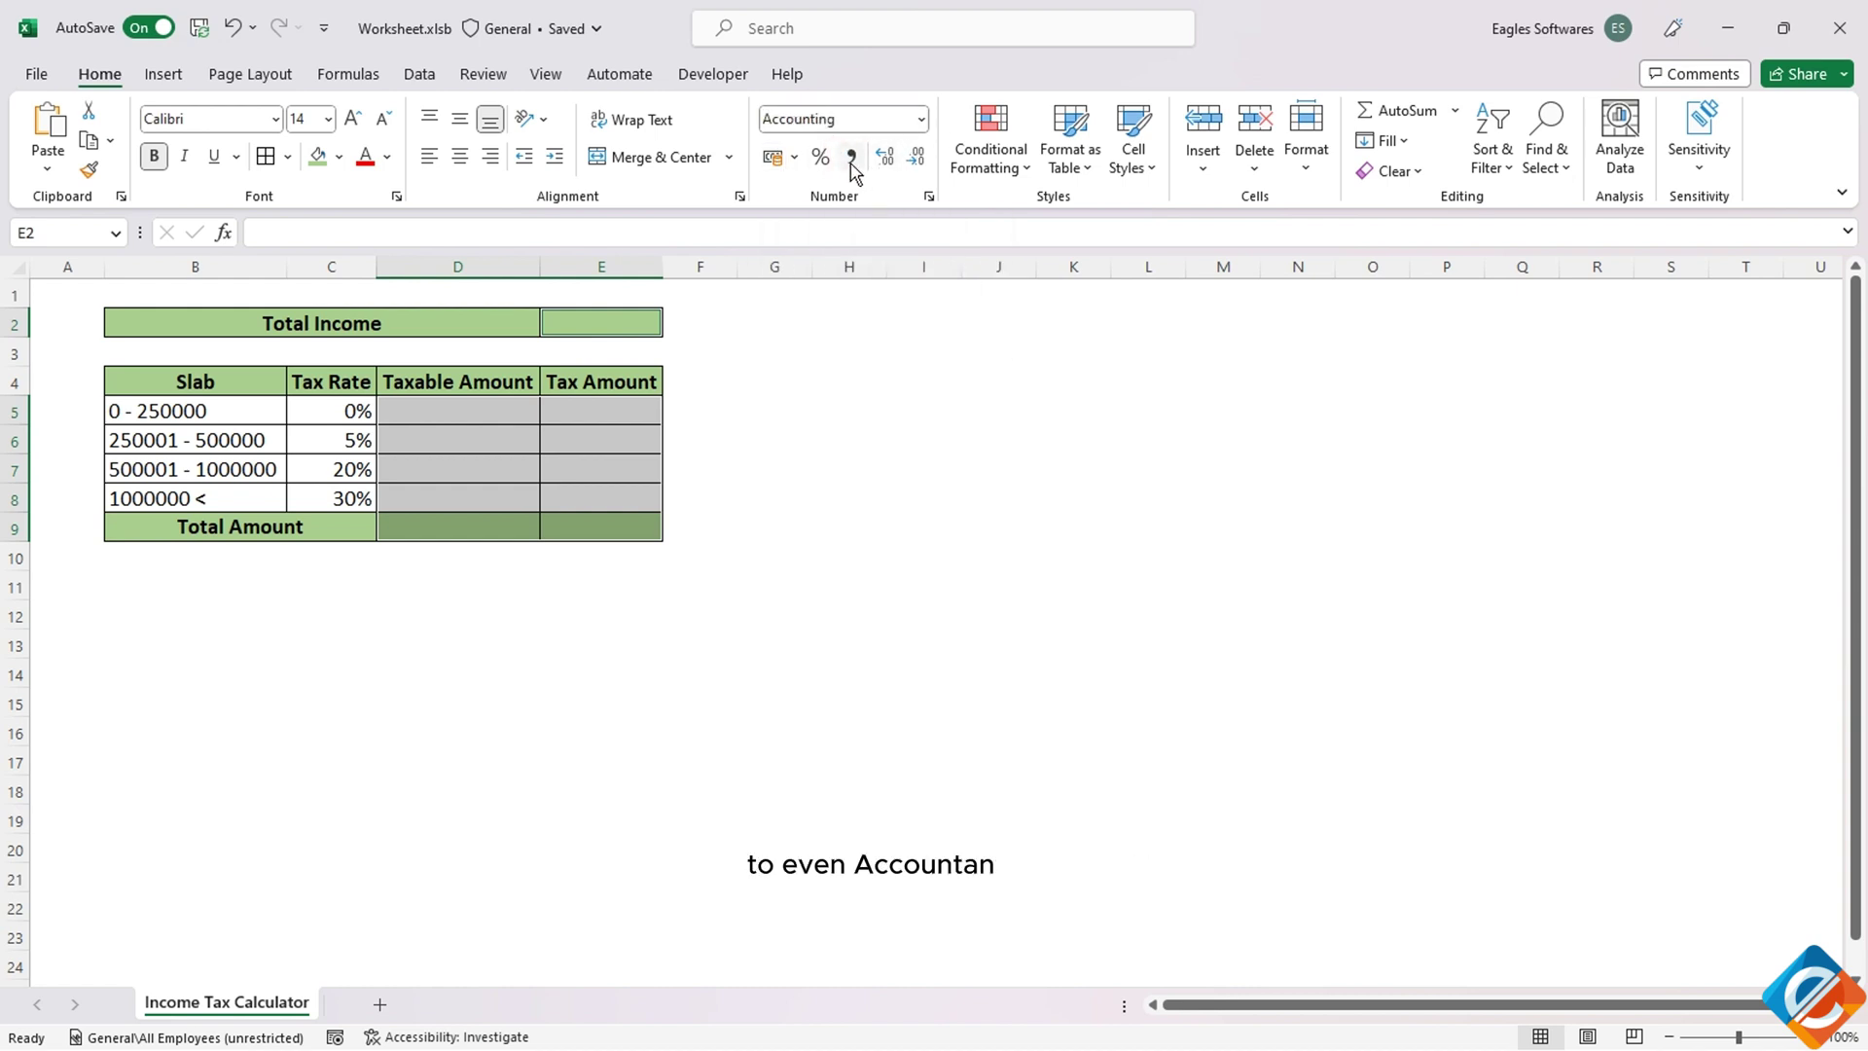
left_click(571, 332)
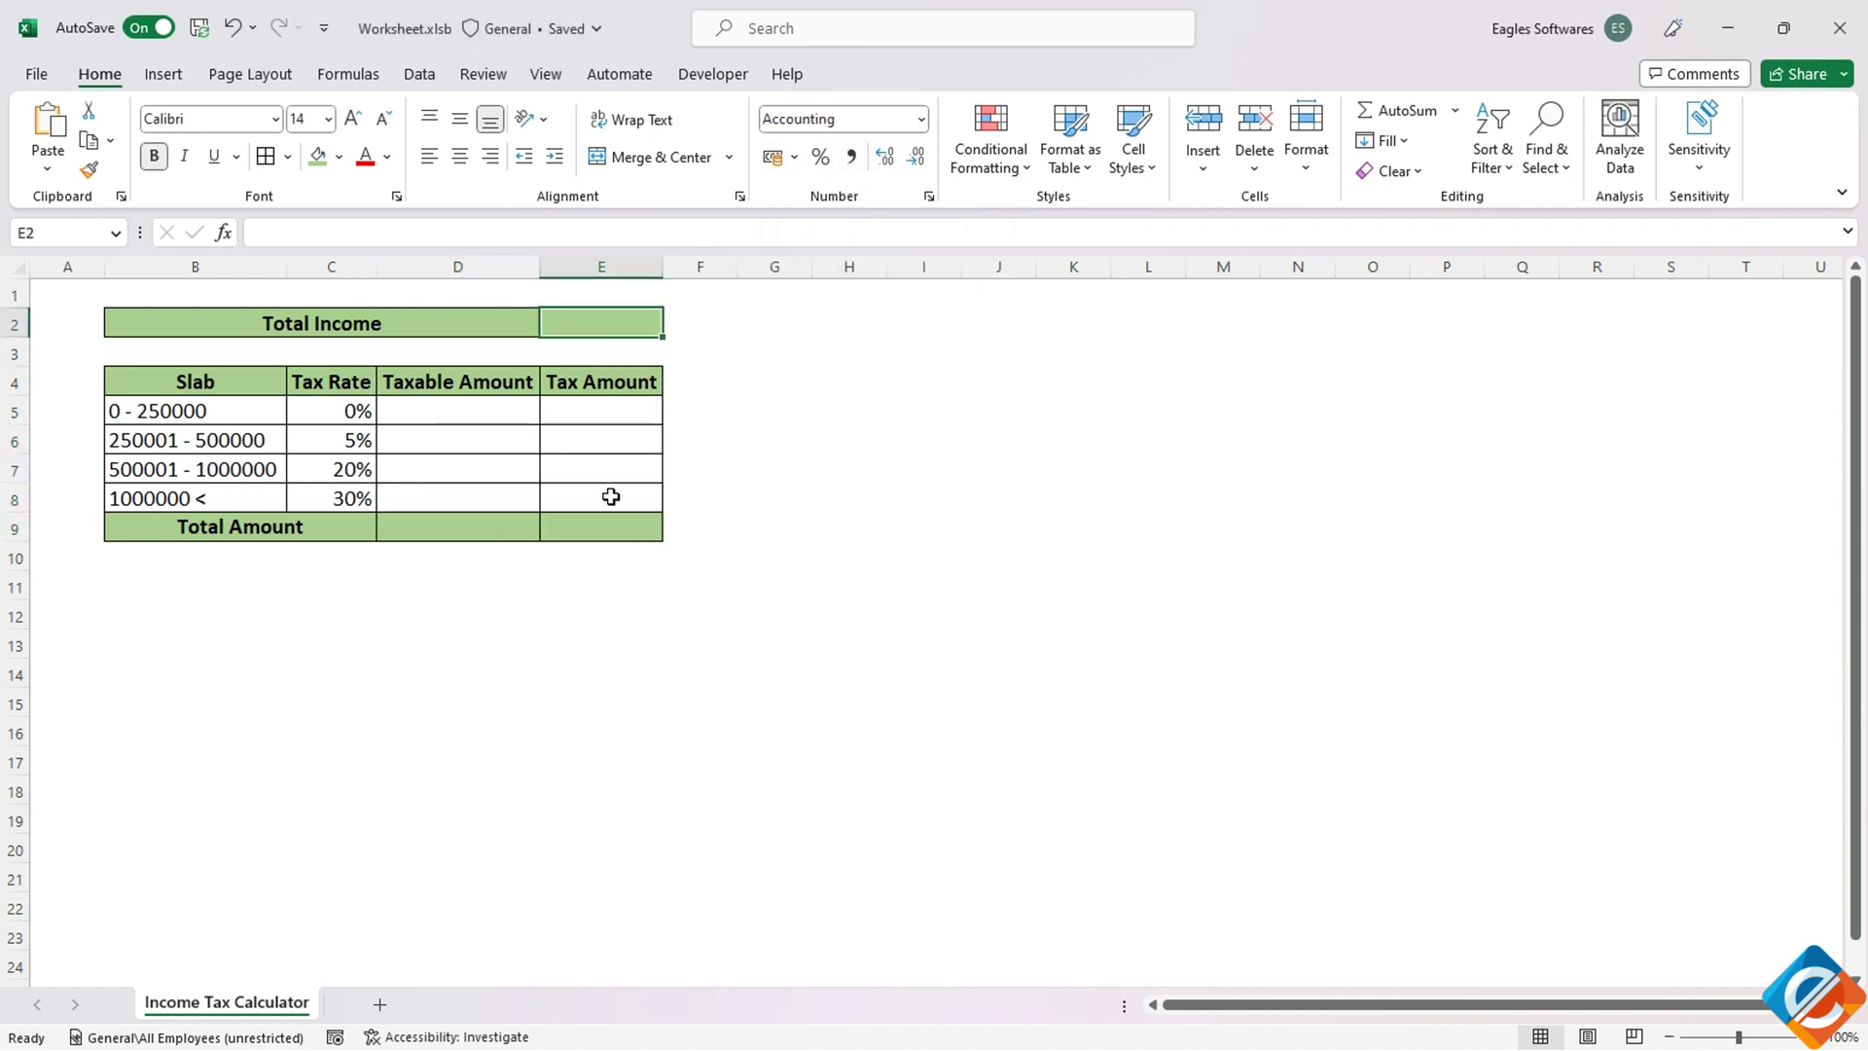
type("500000")
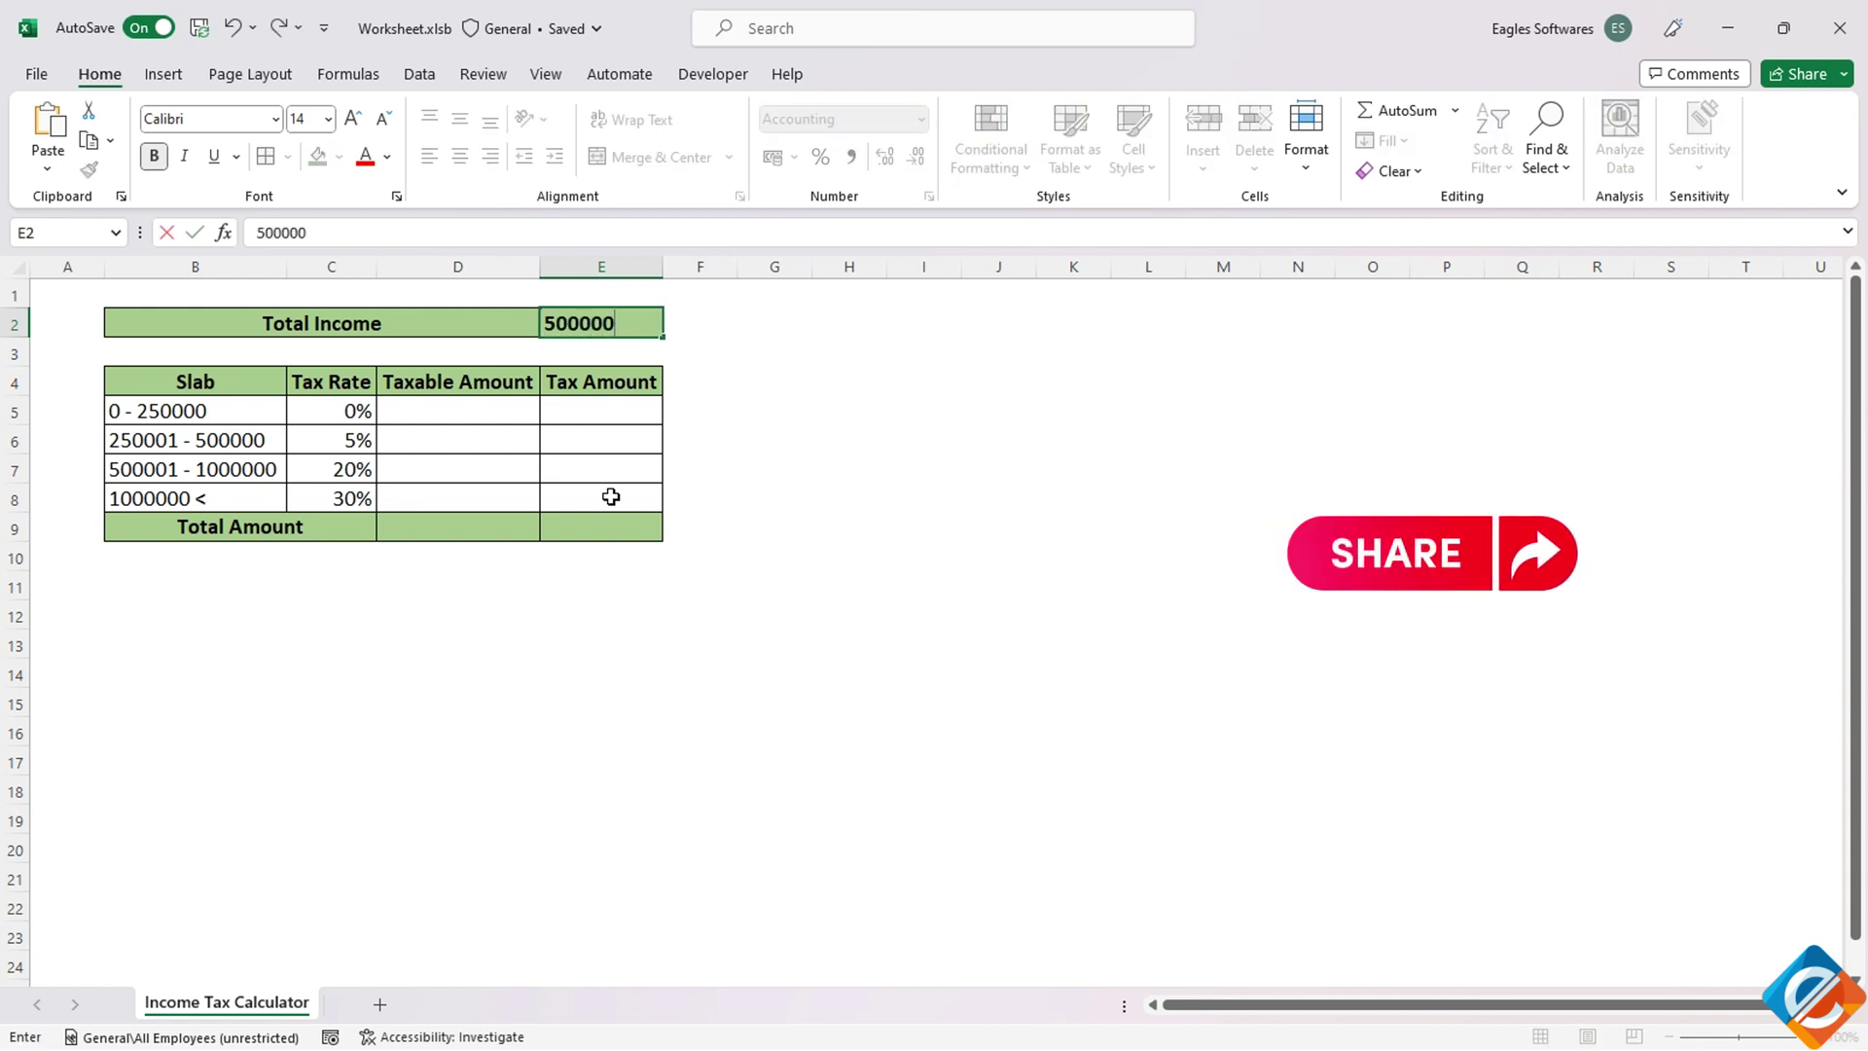
key("Return")
left_click(454, 413)
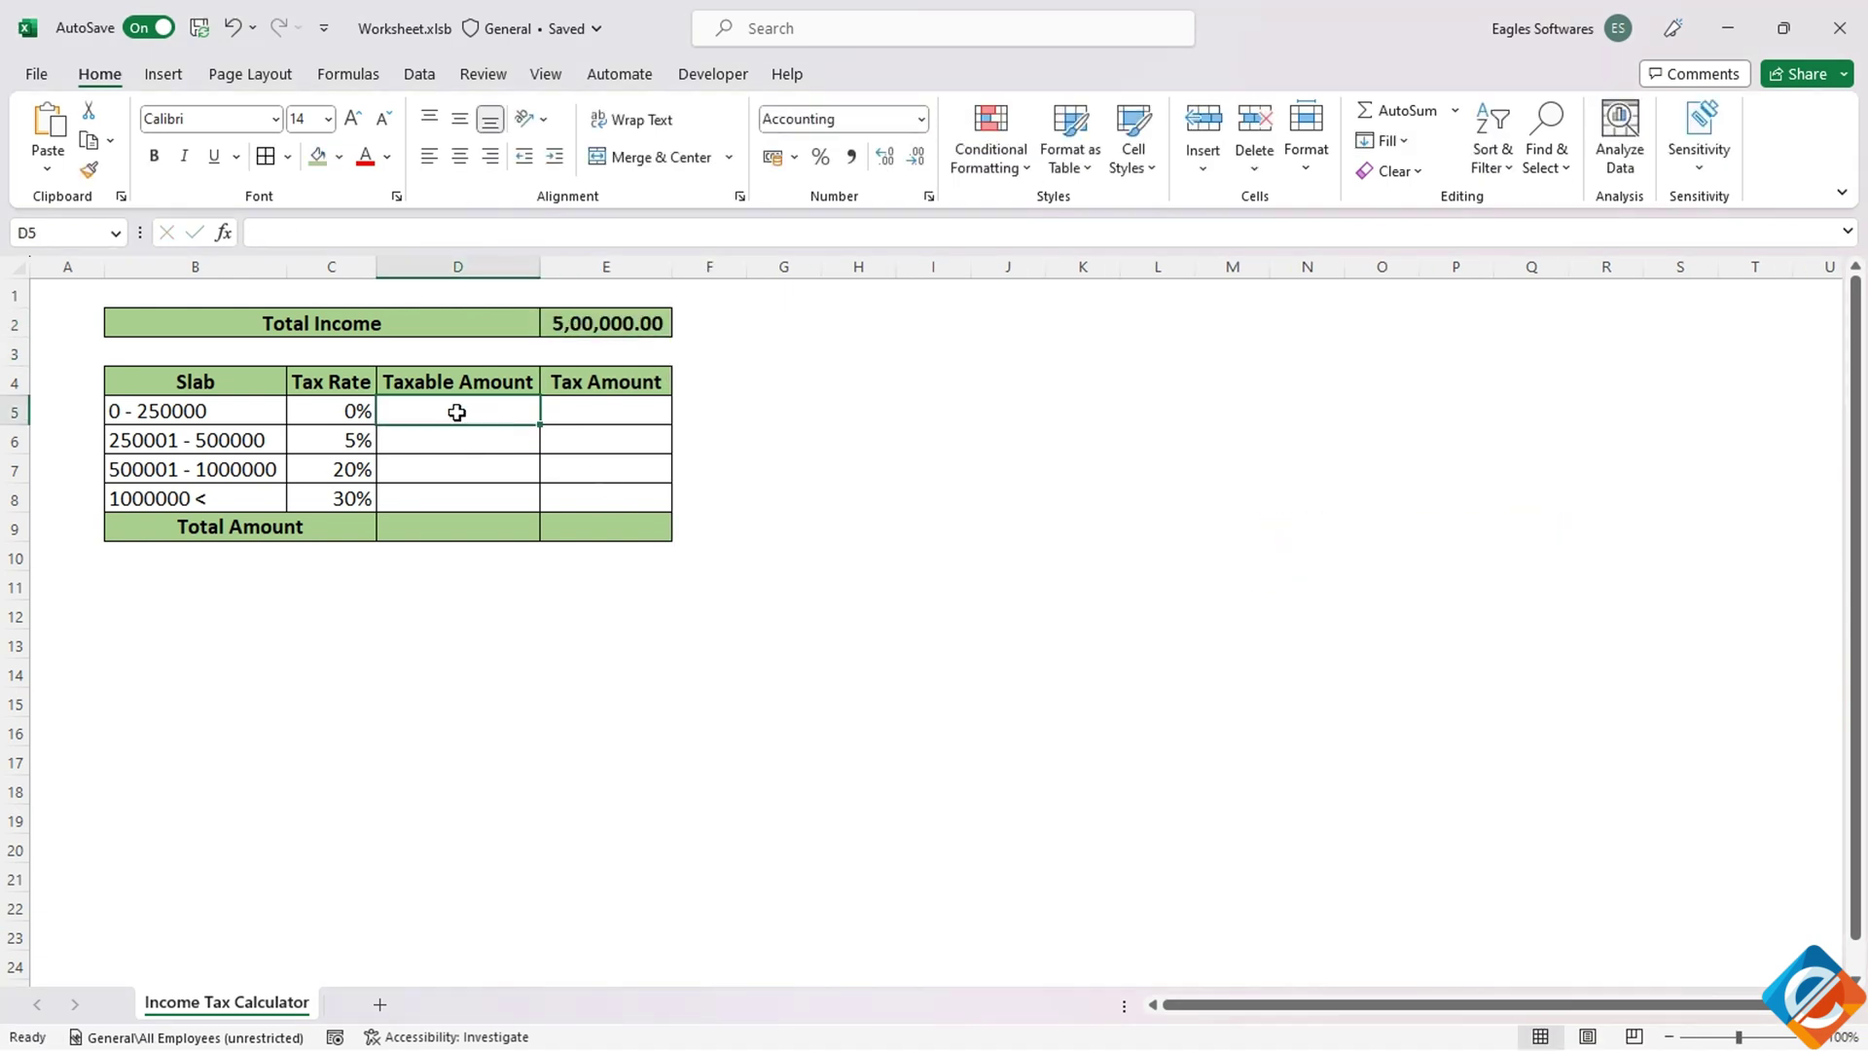
Step: Enter =IF($E$2>250000, 250000,$E$2) in D5 for the 0% slab
type("=IF(")
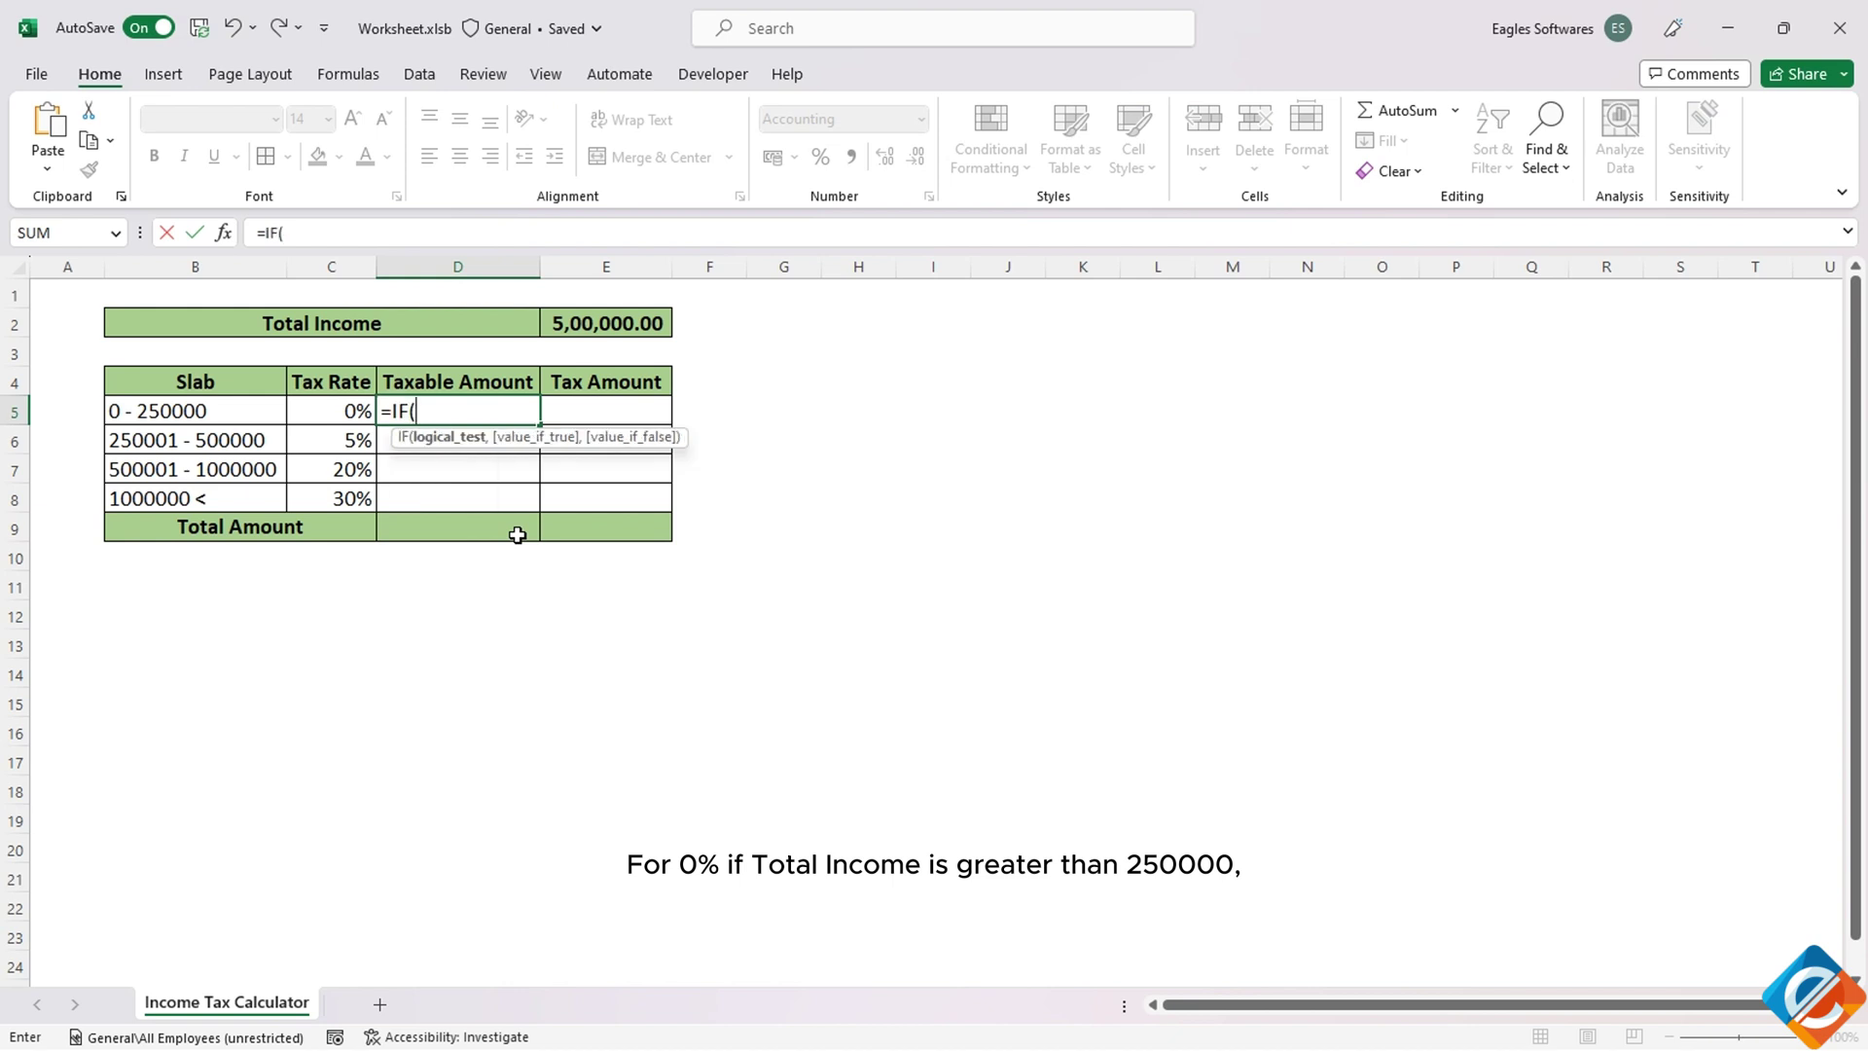
left_click(616, 328)
key("F4")
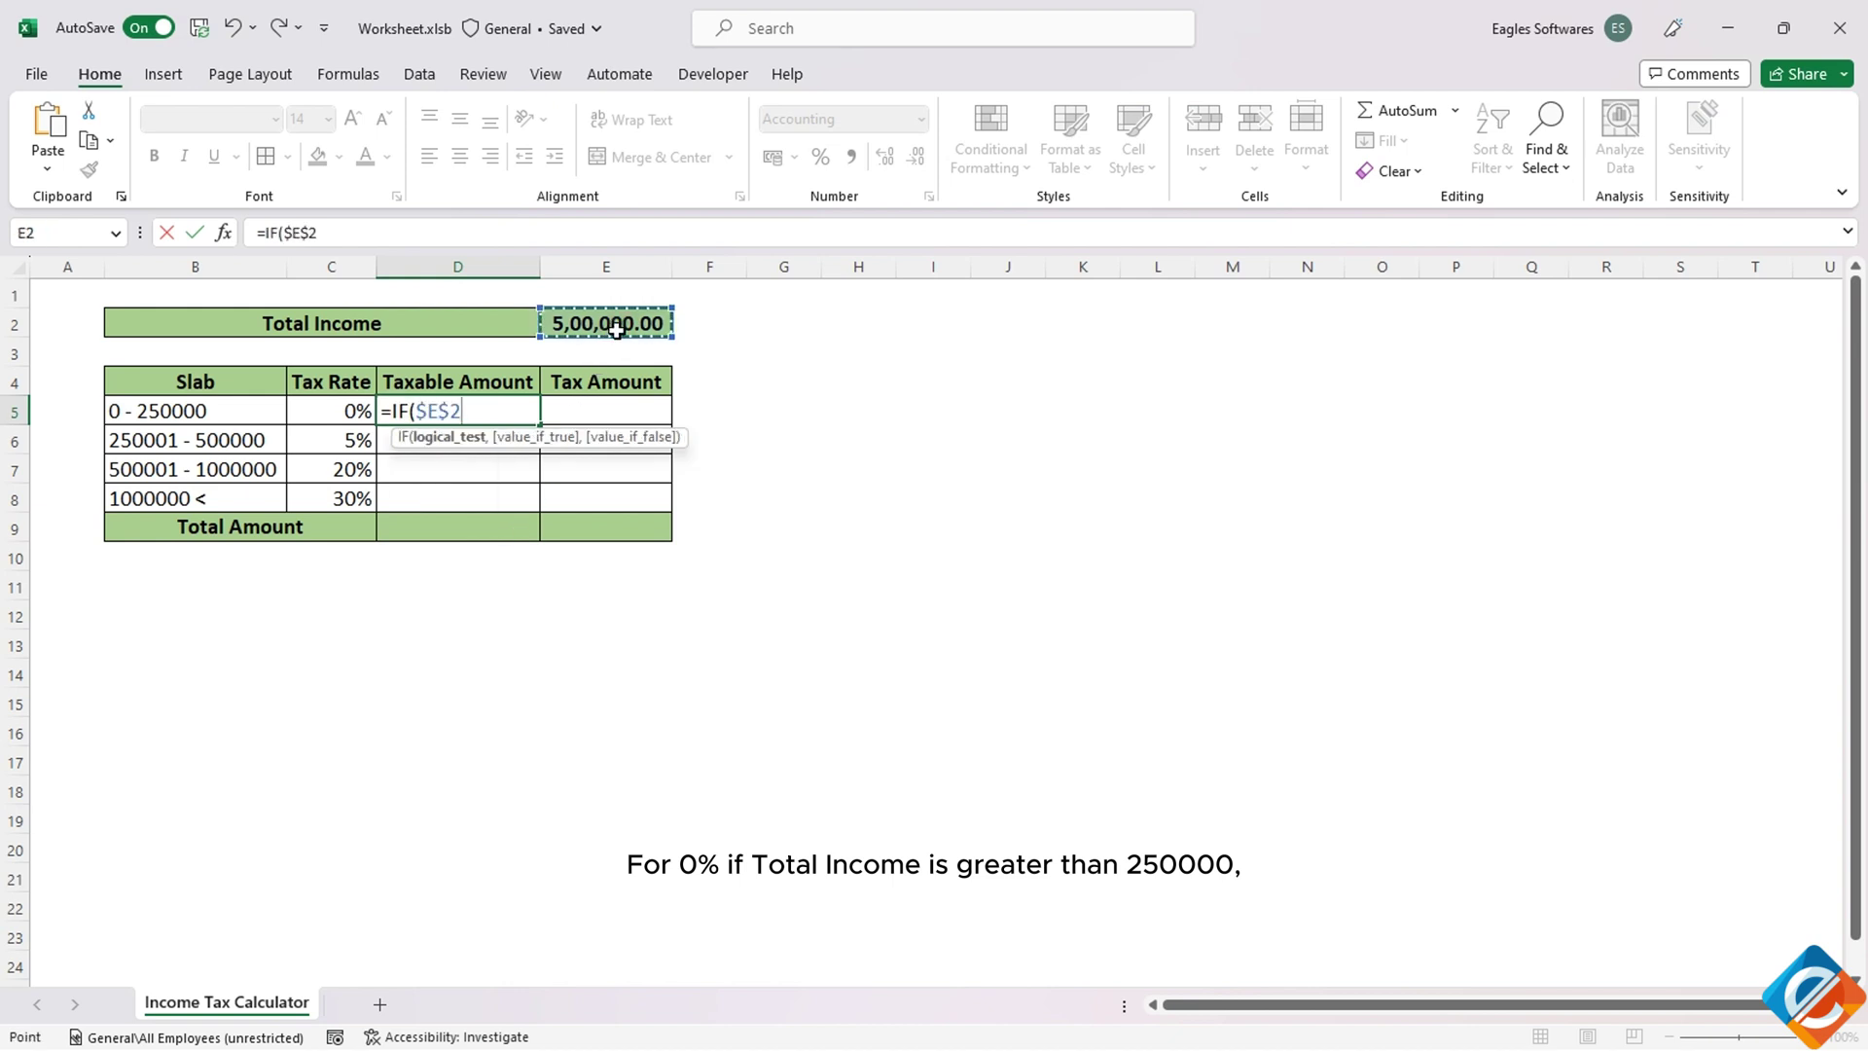
type(">250000")
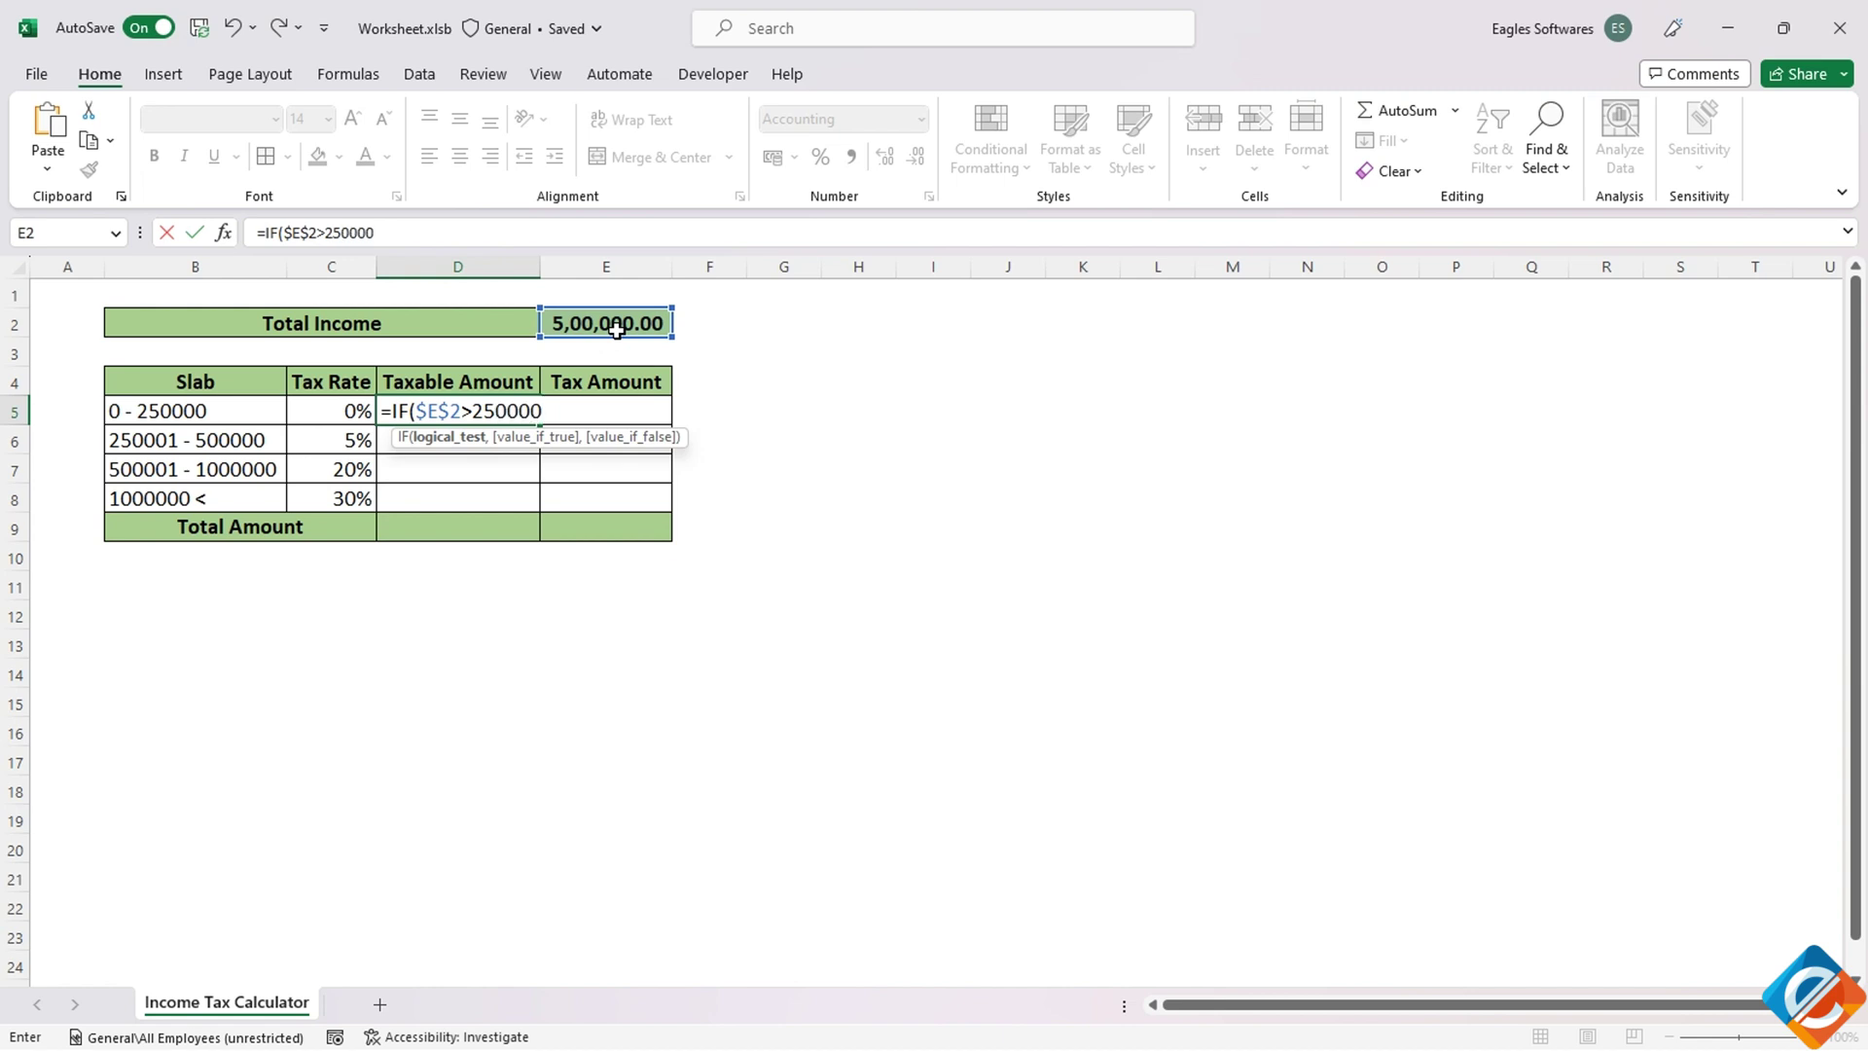
type(", 250000")
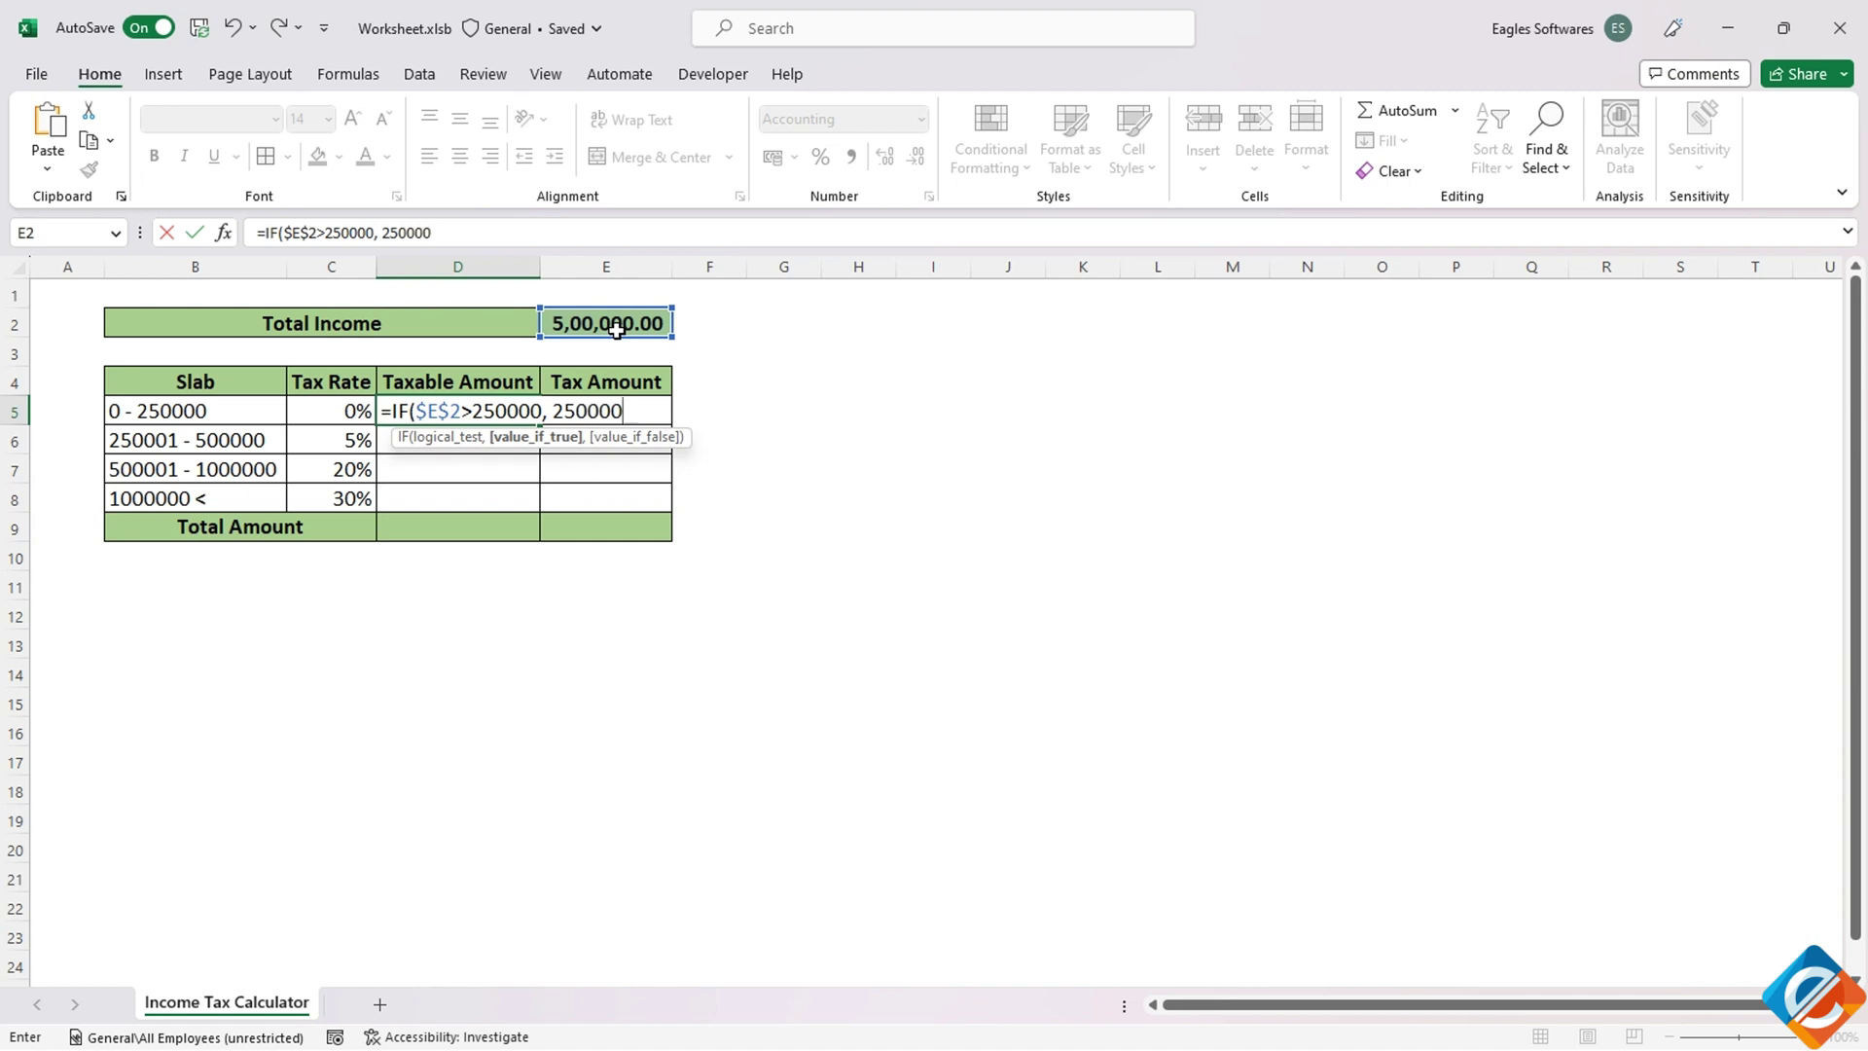
type(",")
left_click(617, 326)
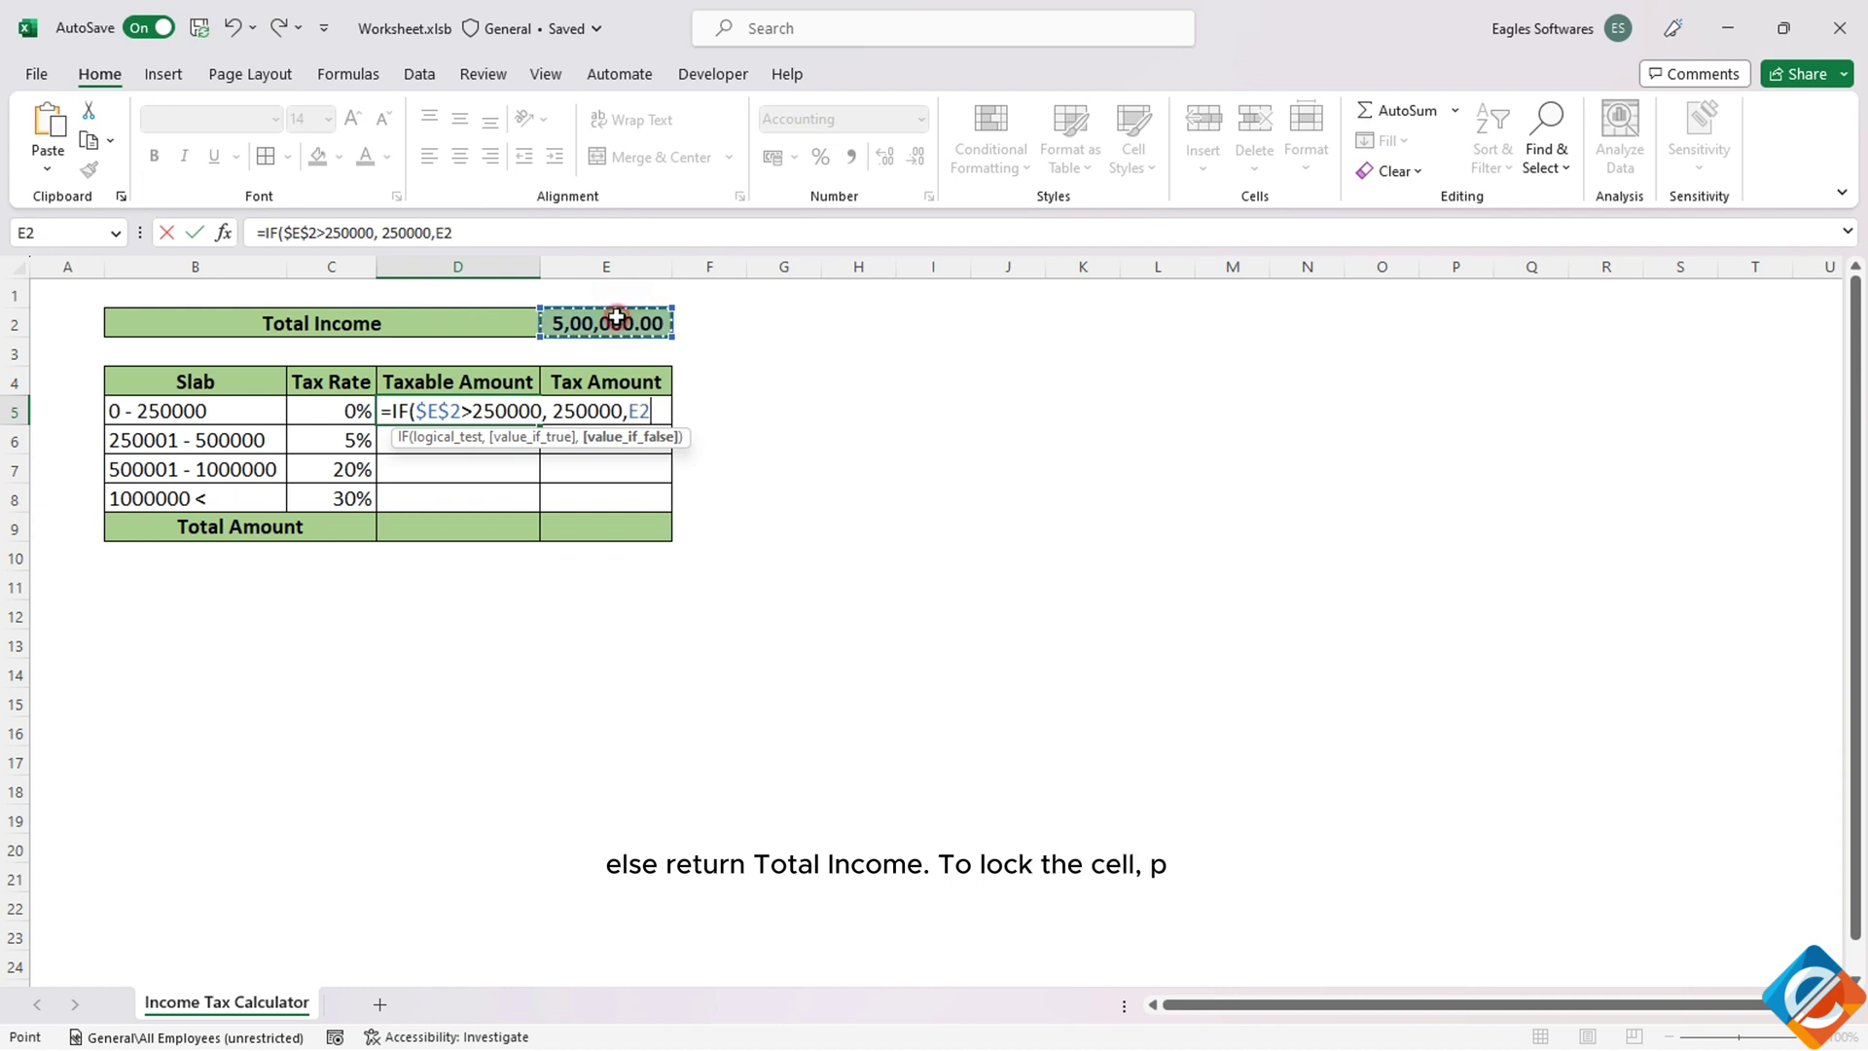
key("F4")
type(")")
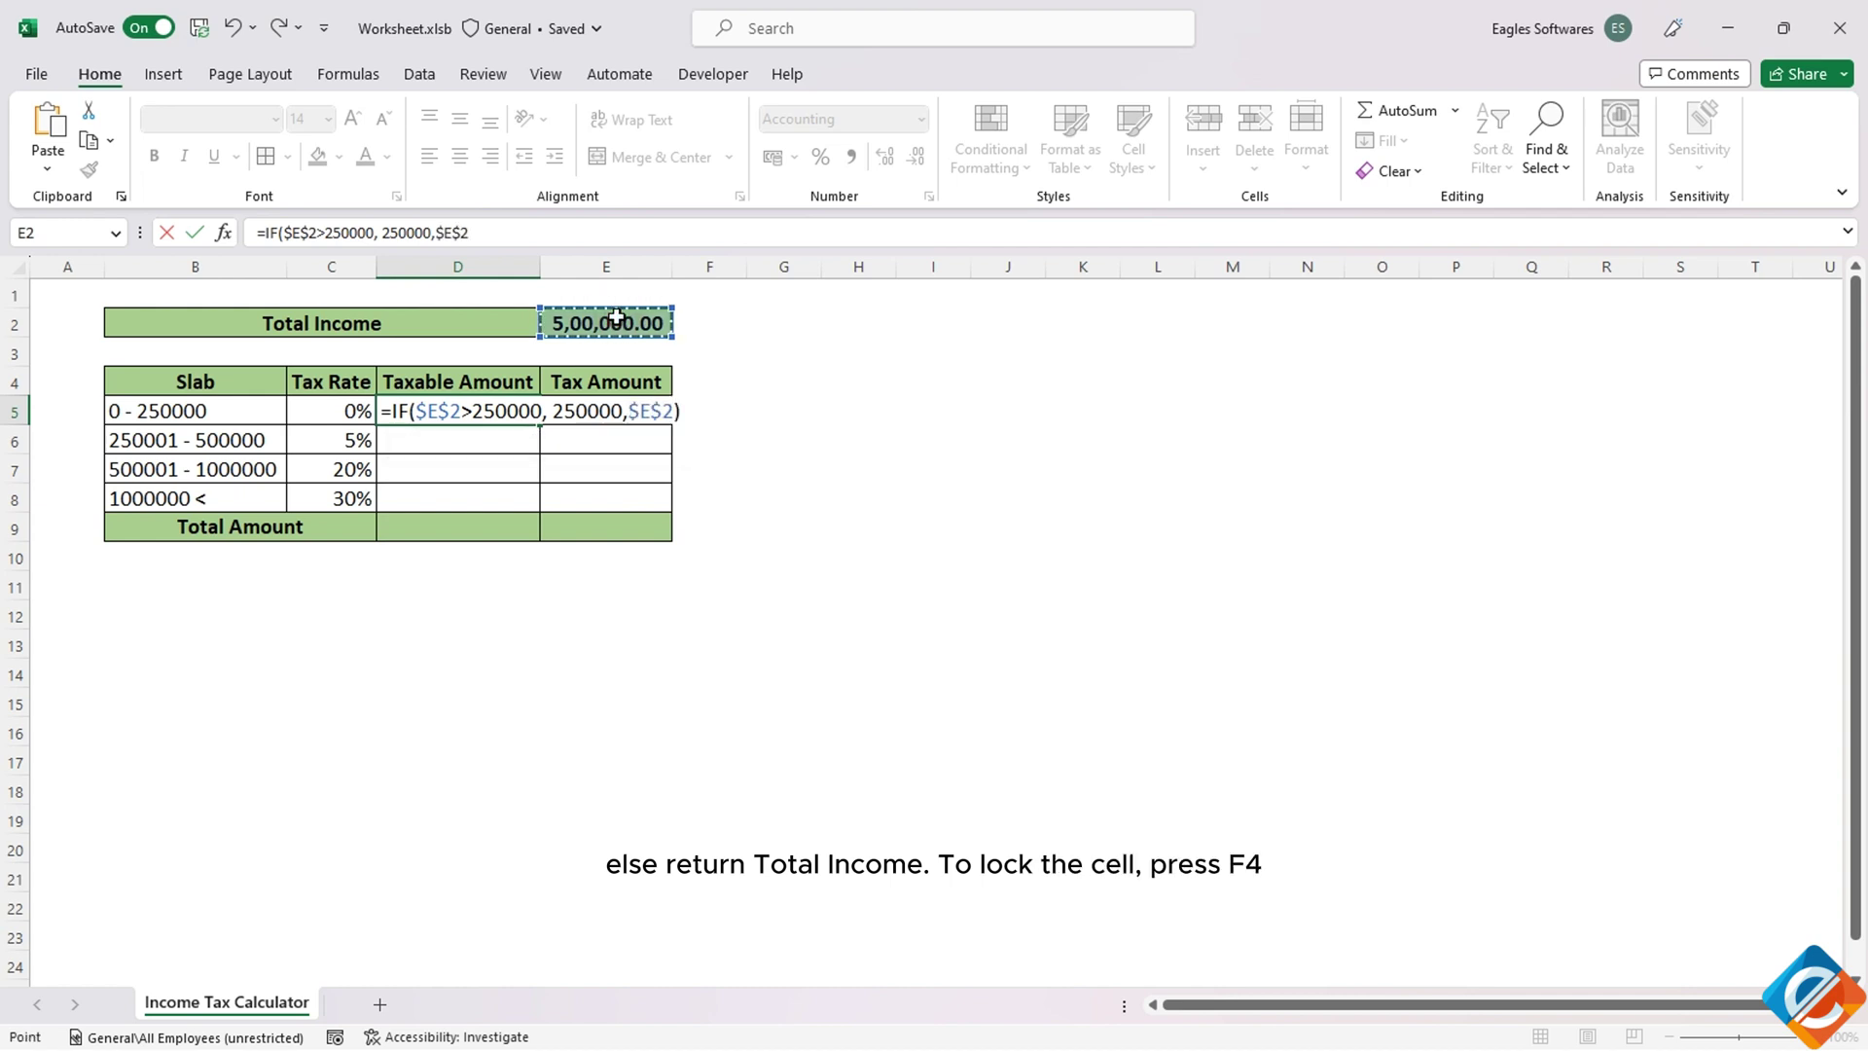
key("Return")
key("Up")
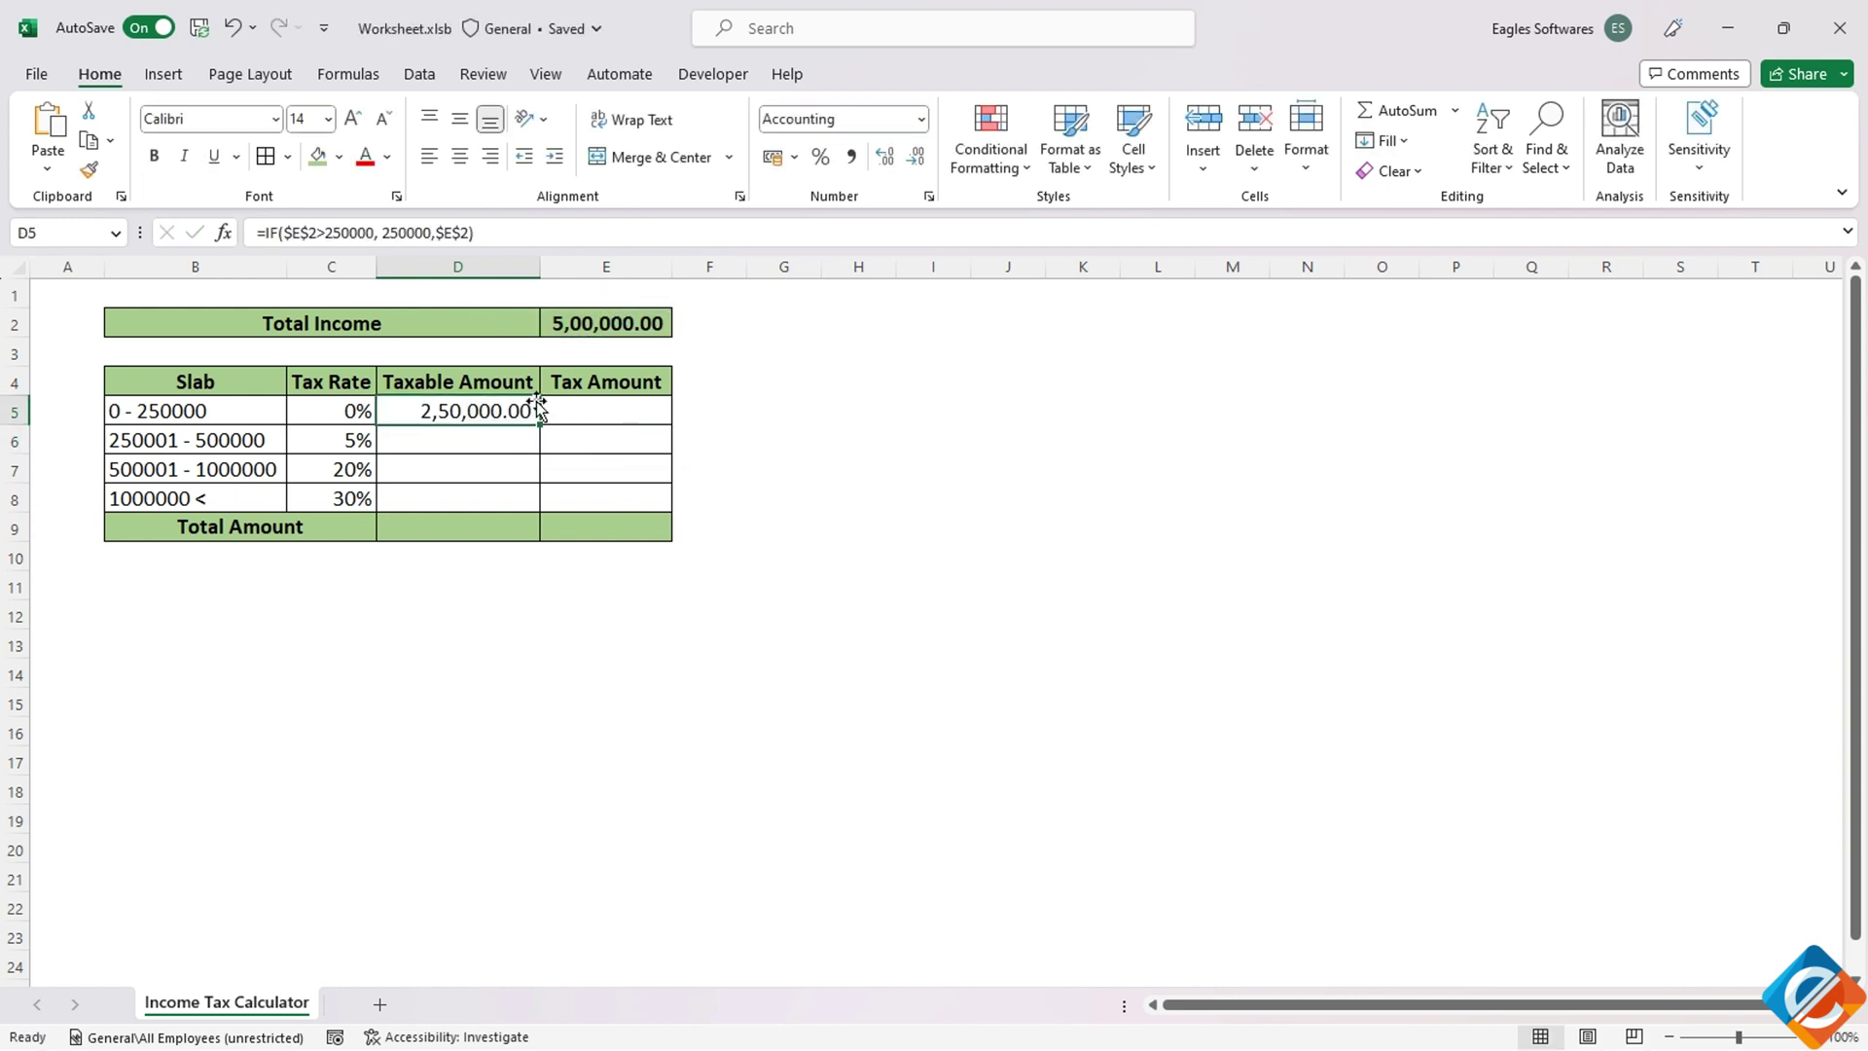
Step: Enter =IF($E$2>500000,250000,($E$2-$D$5)) in D6 for the 5% slab
left_click(462, 440)
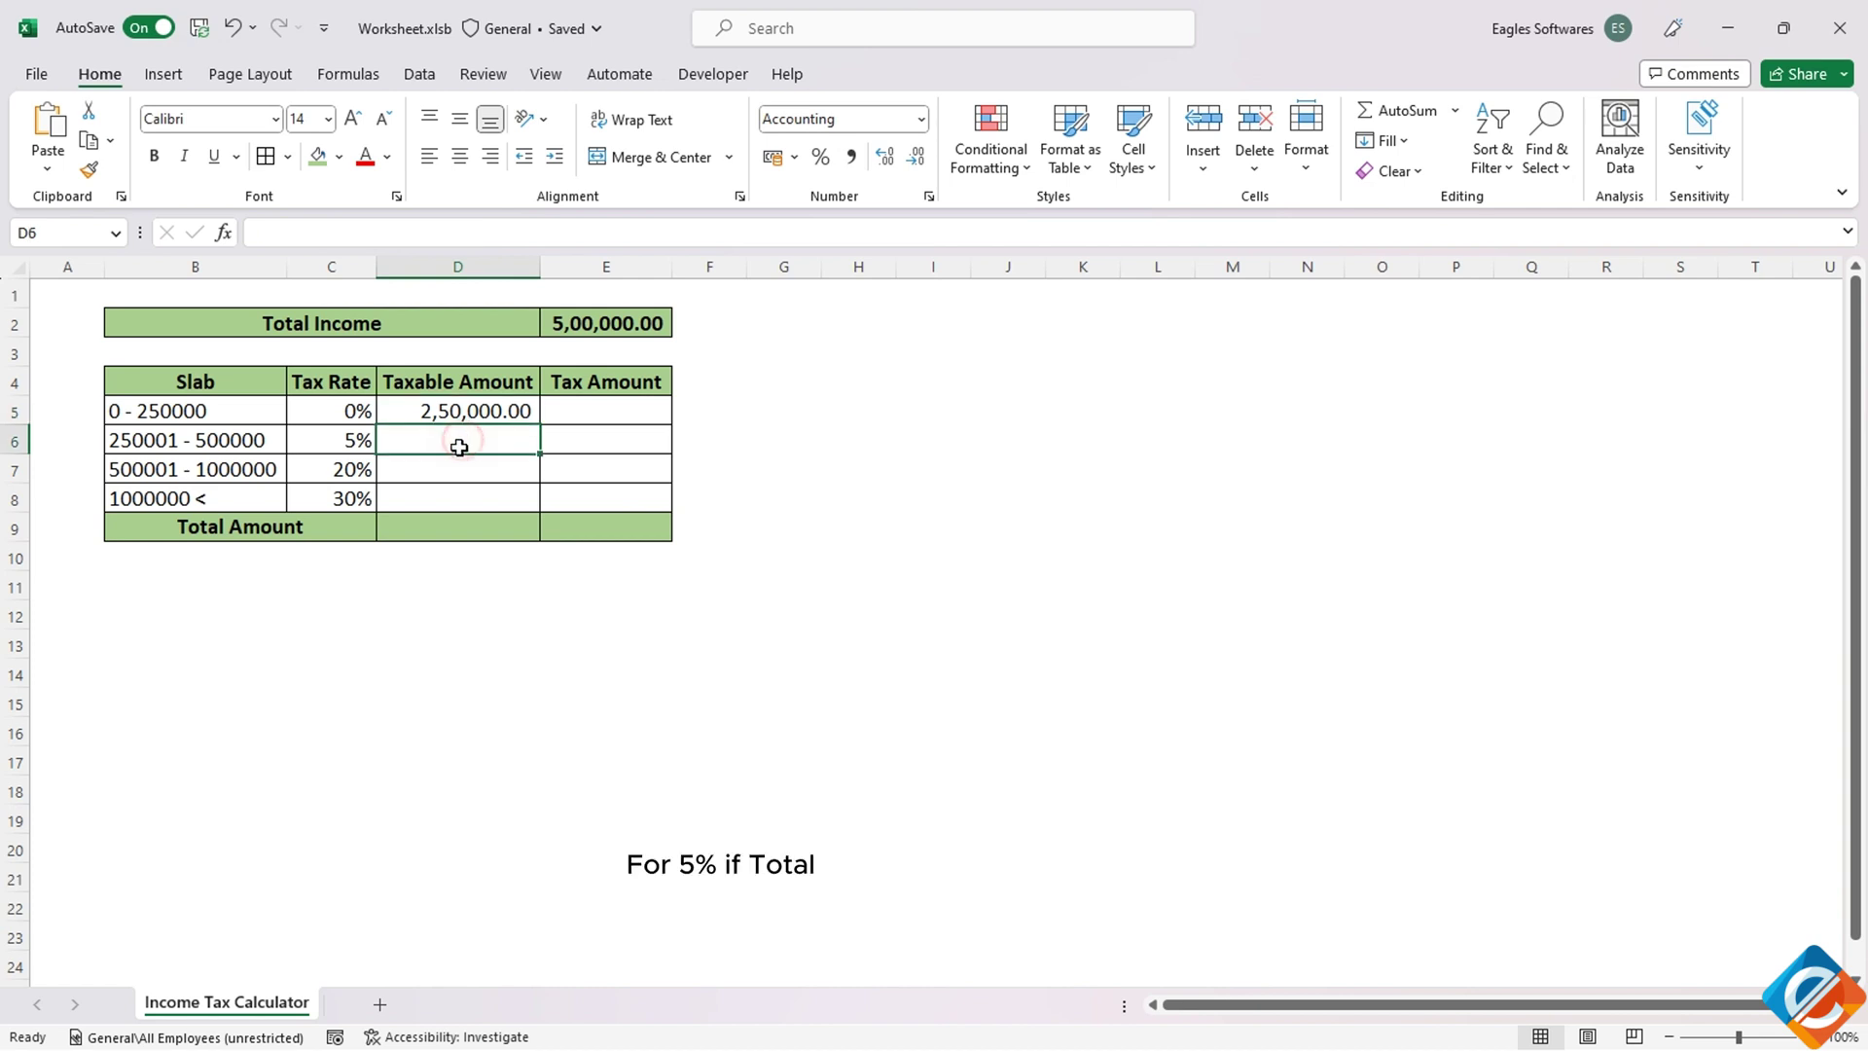
type("=i")
double_click(458, 469)
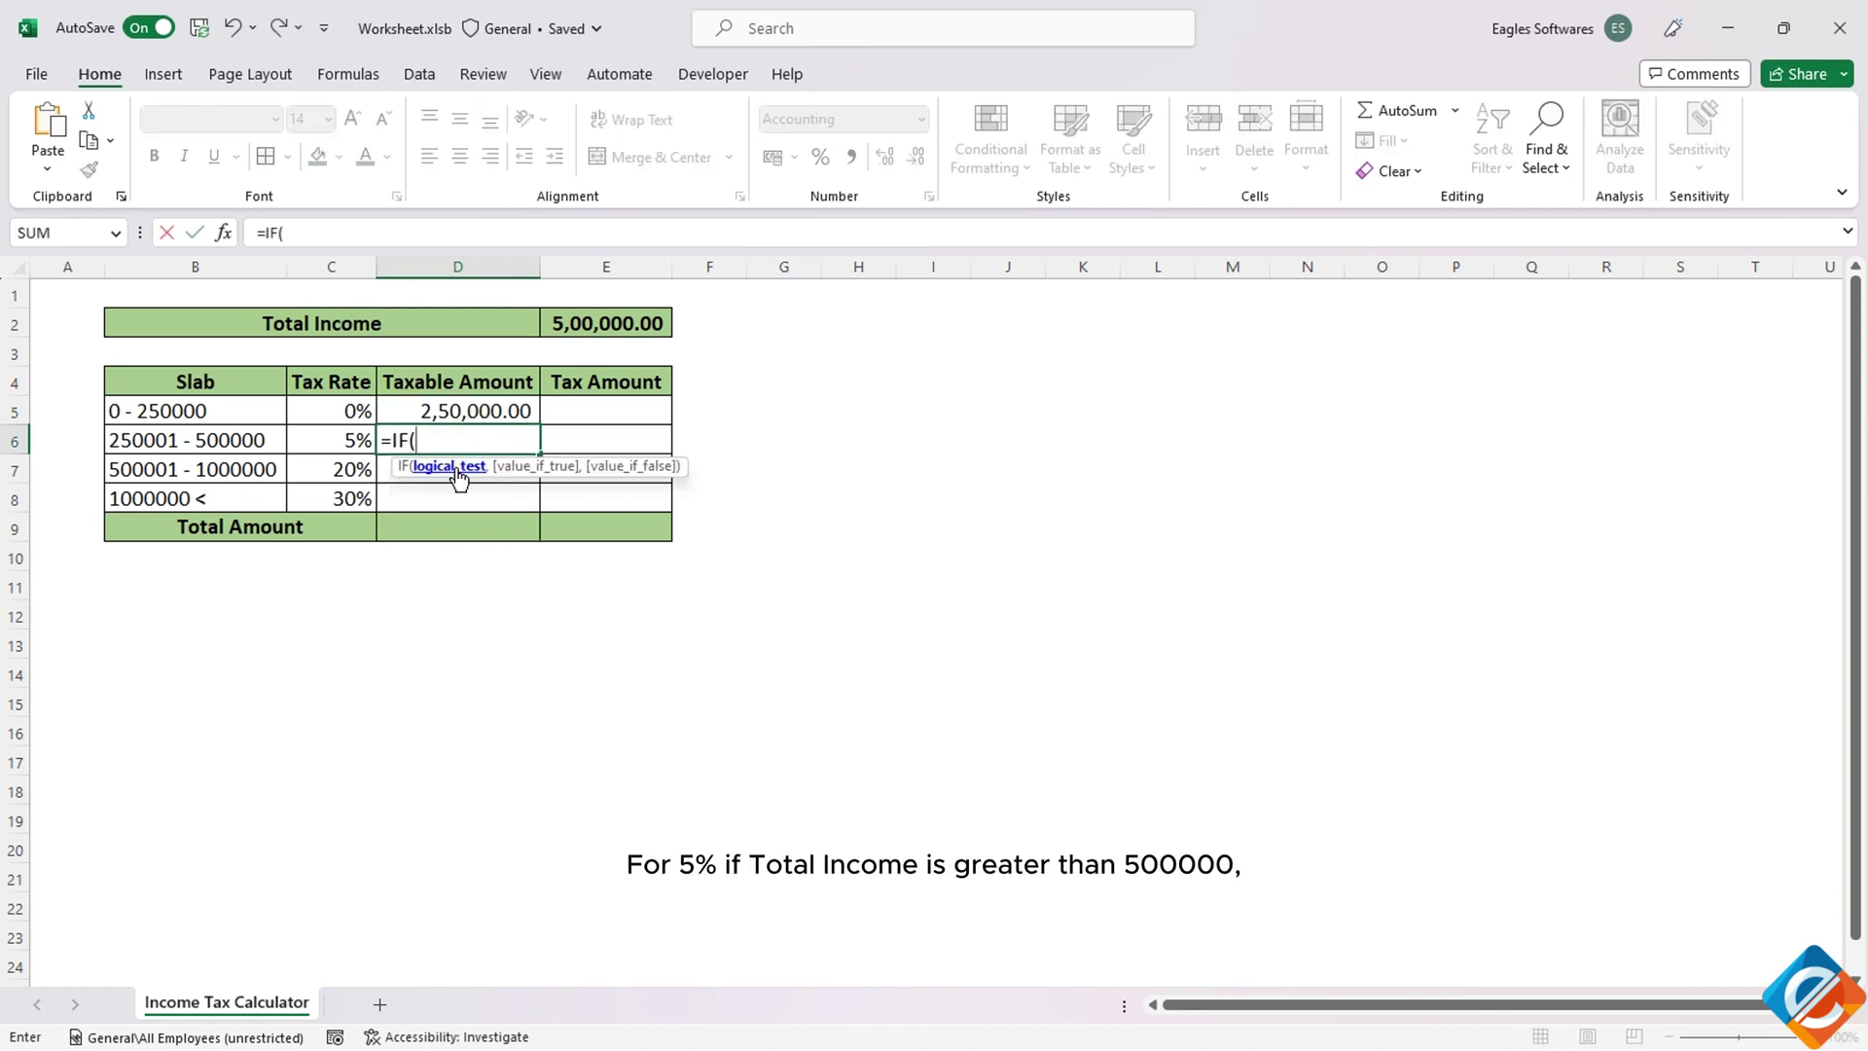
left_click(570, 325)
key("F4")
type(">5000")
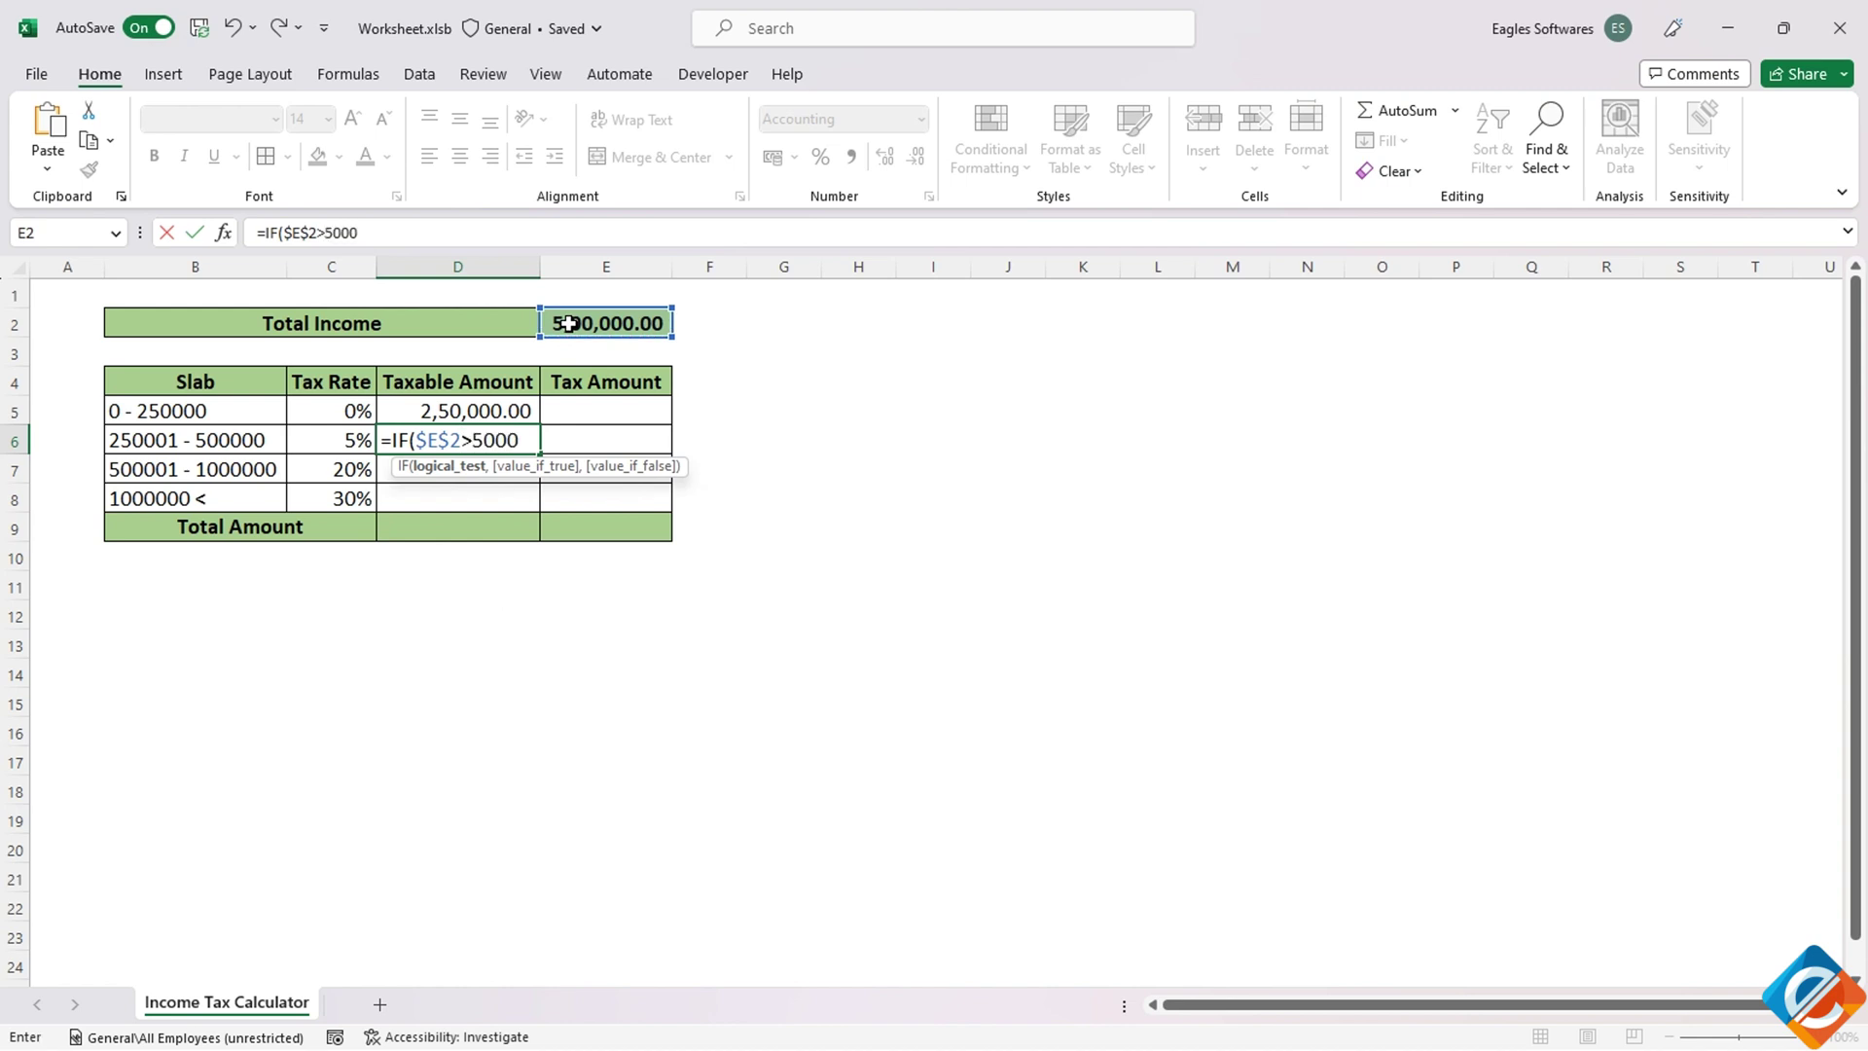
type("00,250000,(")
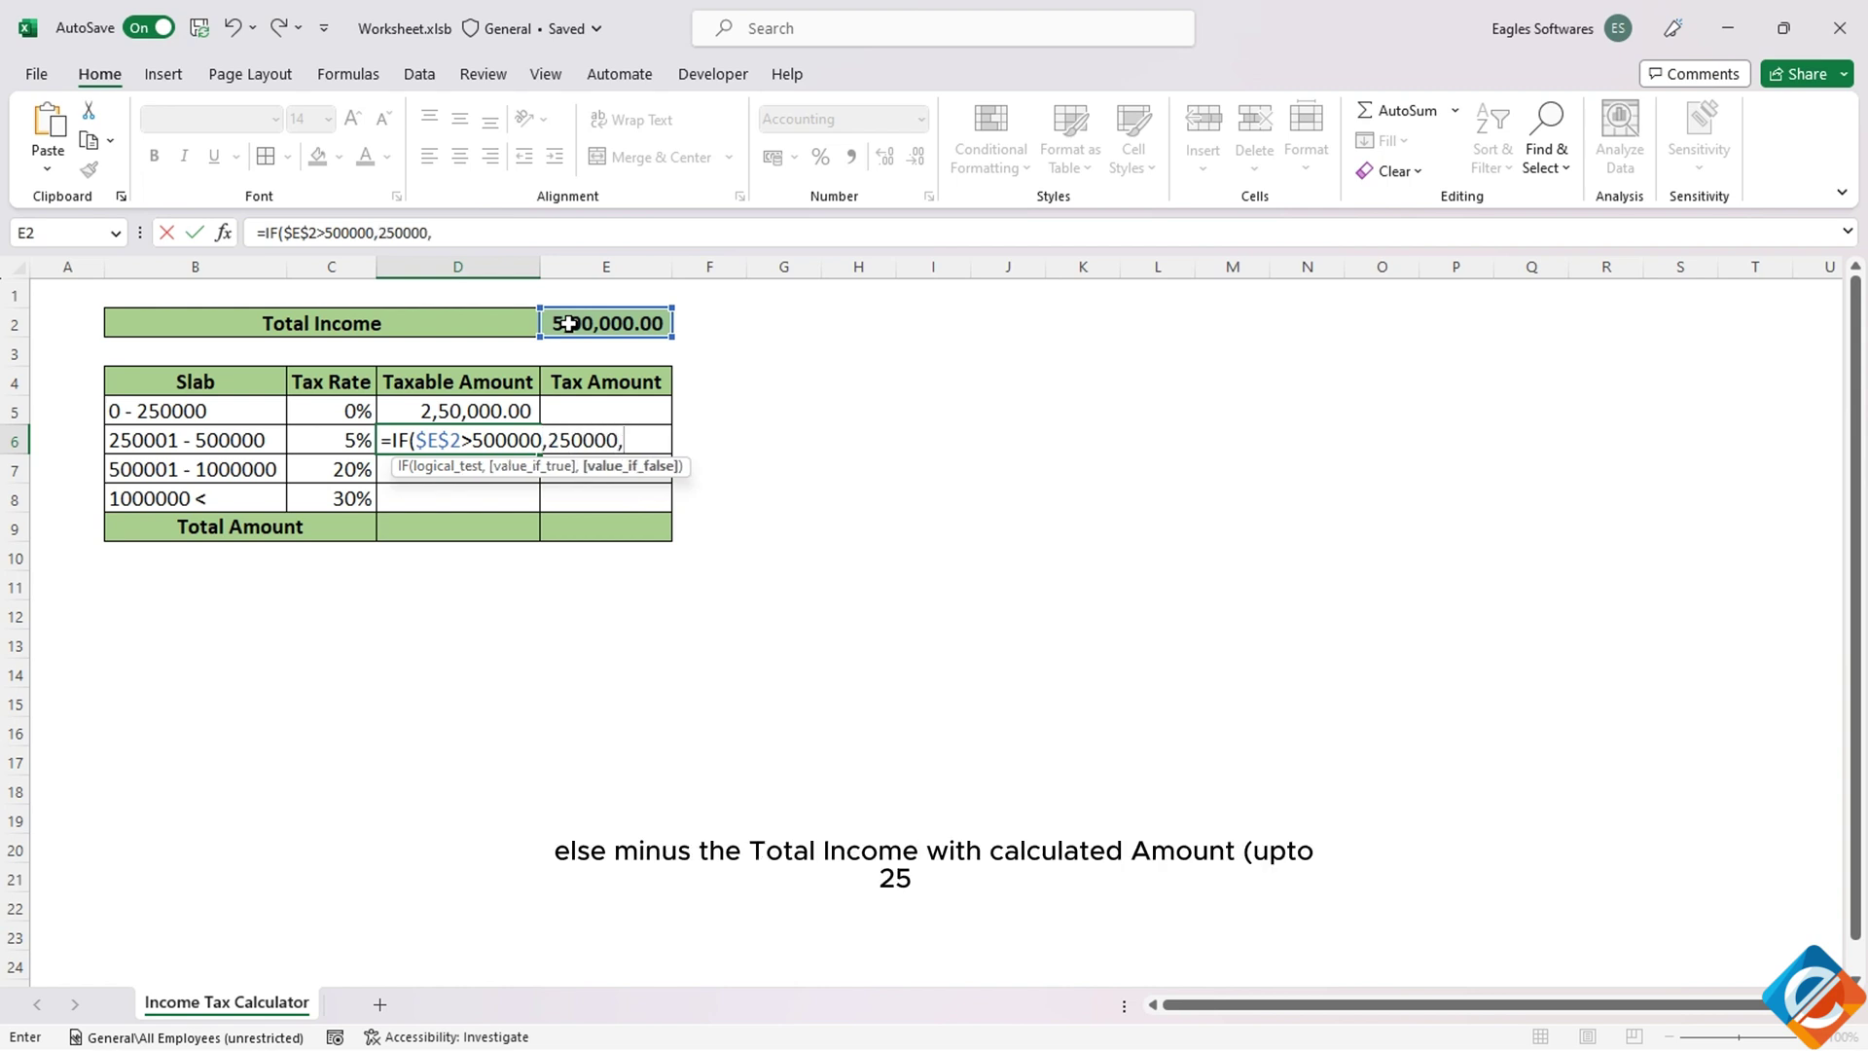
left_click(570, 323)
key("F4")
type("-")
left_click(509, 404)
key("F4")
type("))")
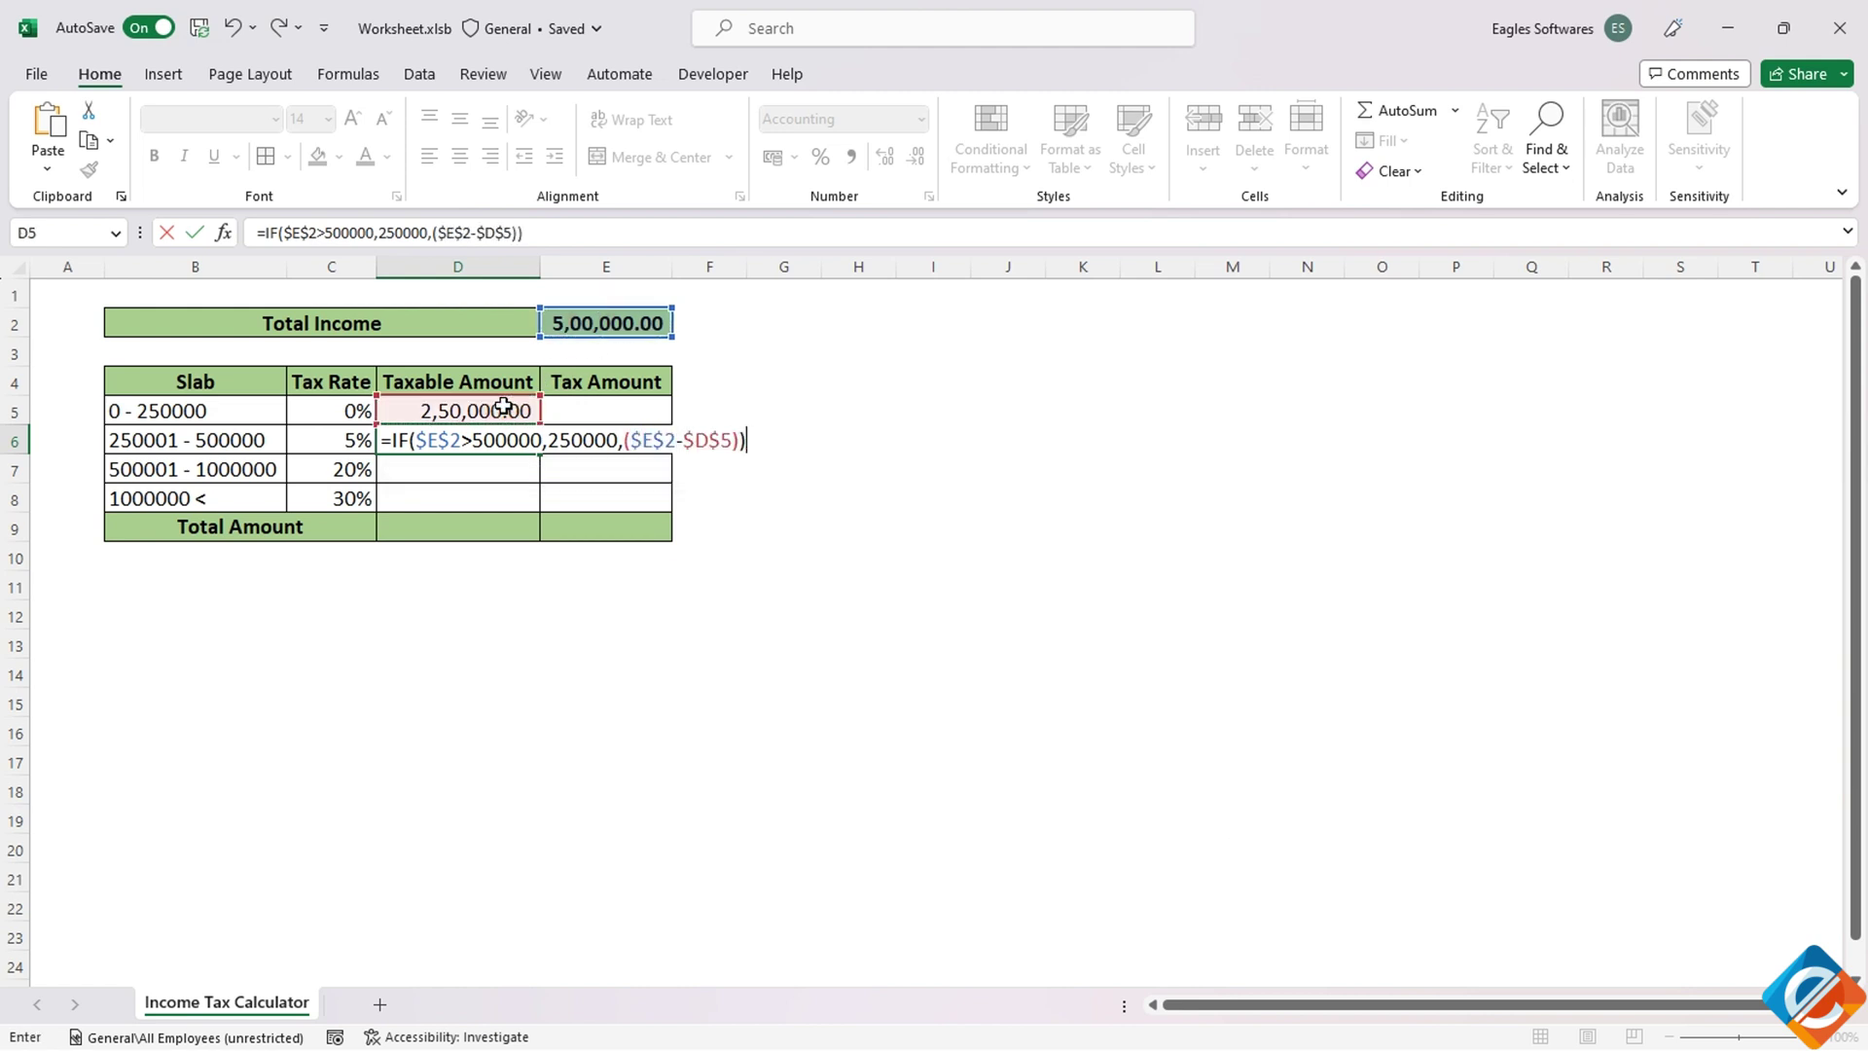
key("Return")
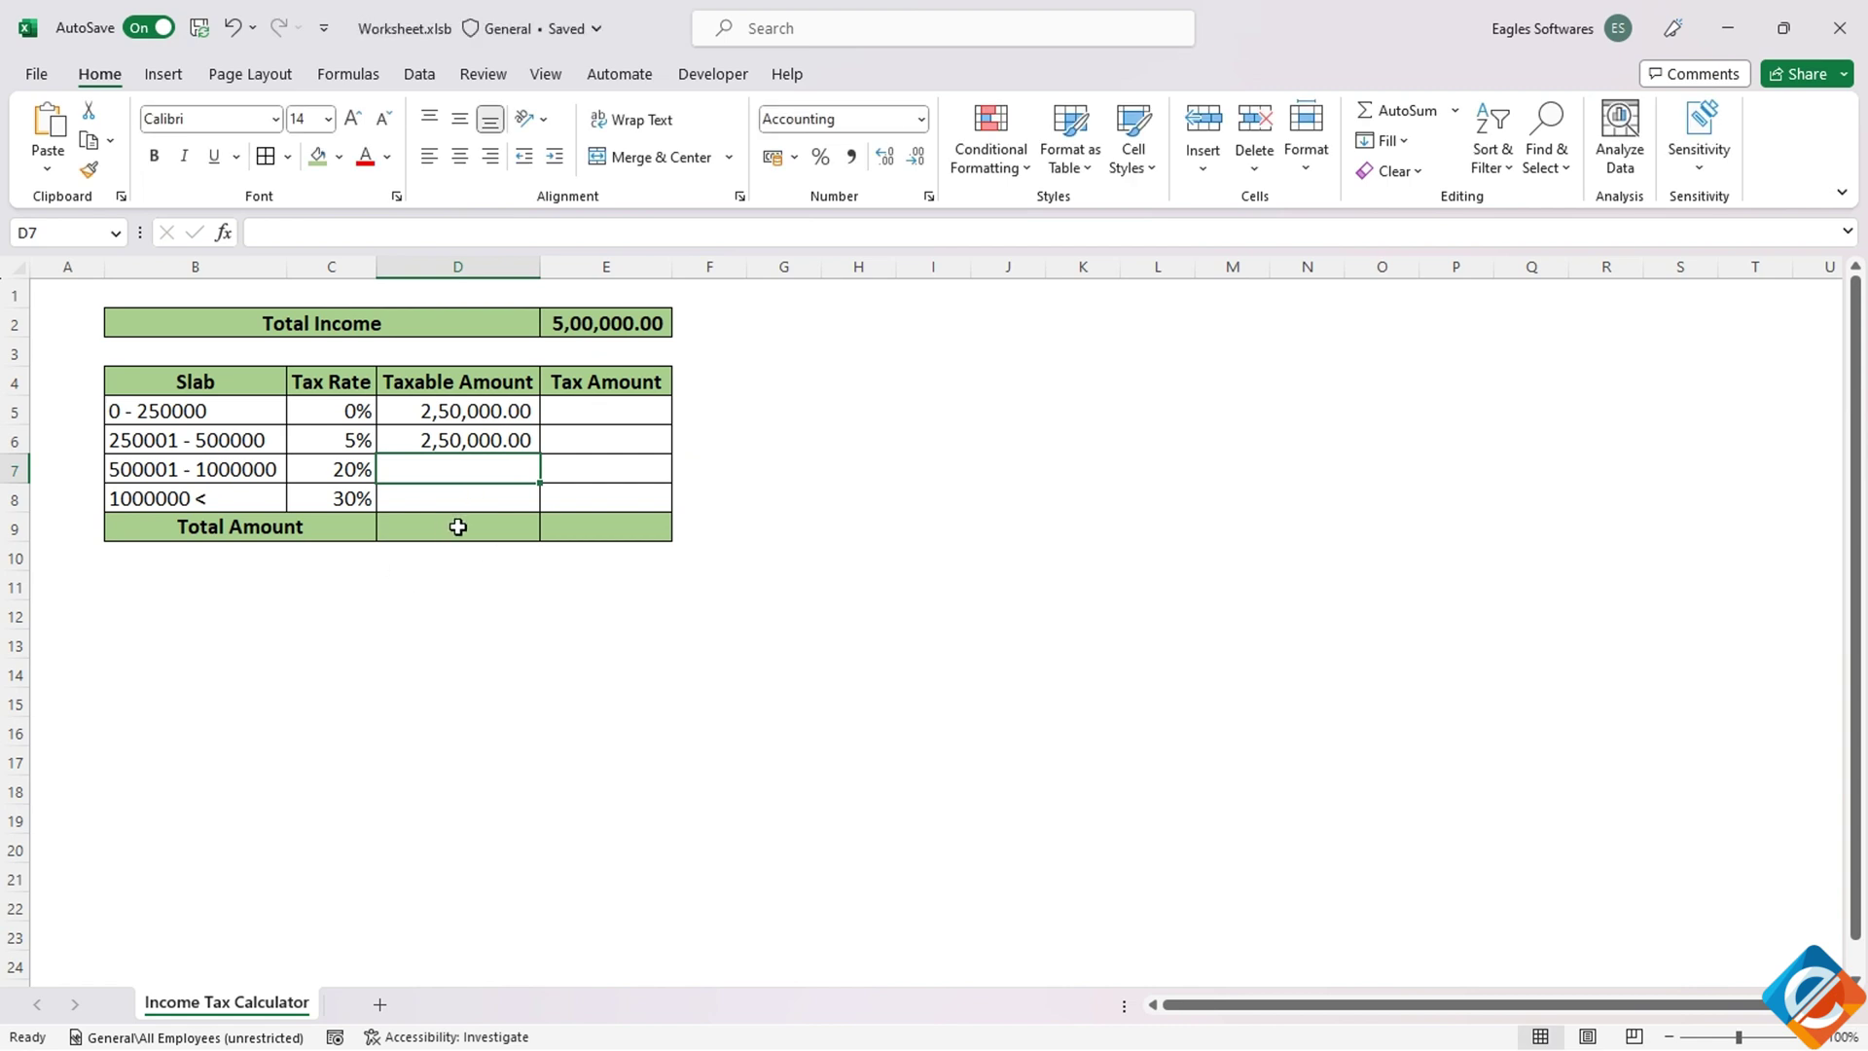
Step: Enter =IF($E$2>1000000,500000,($E$2-$D$5-$D$6)) in D7 for the 20% slab
type("=IF(")
left_click(607, 327)
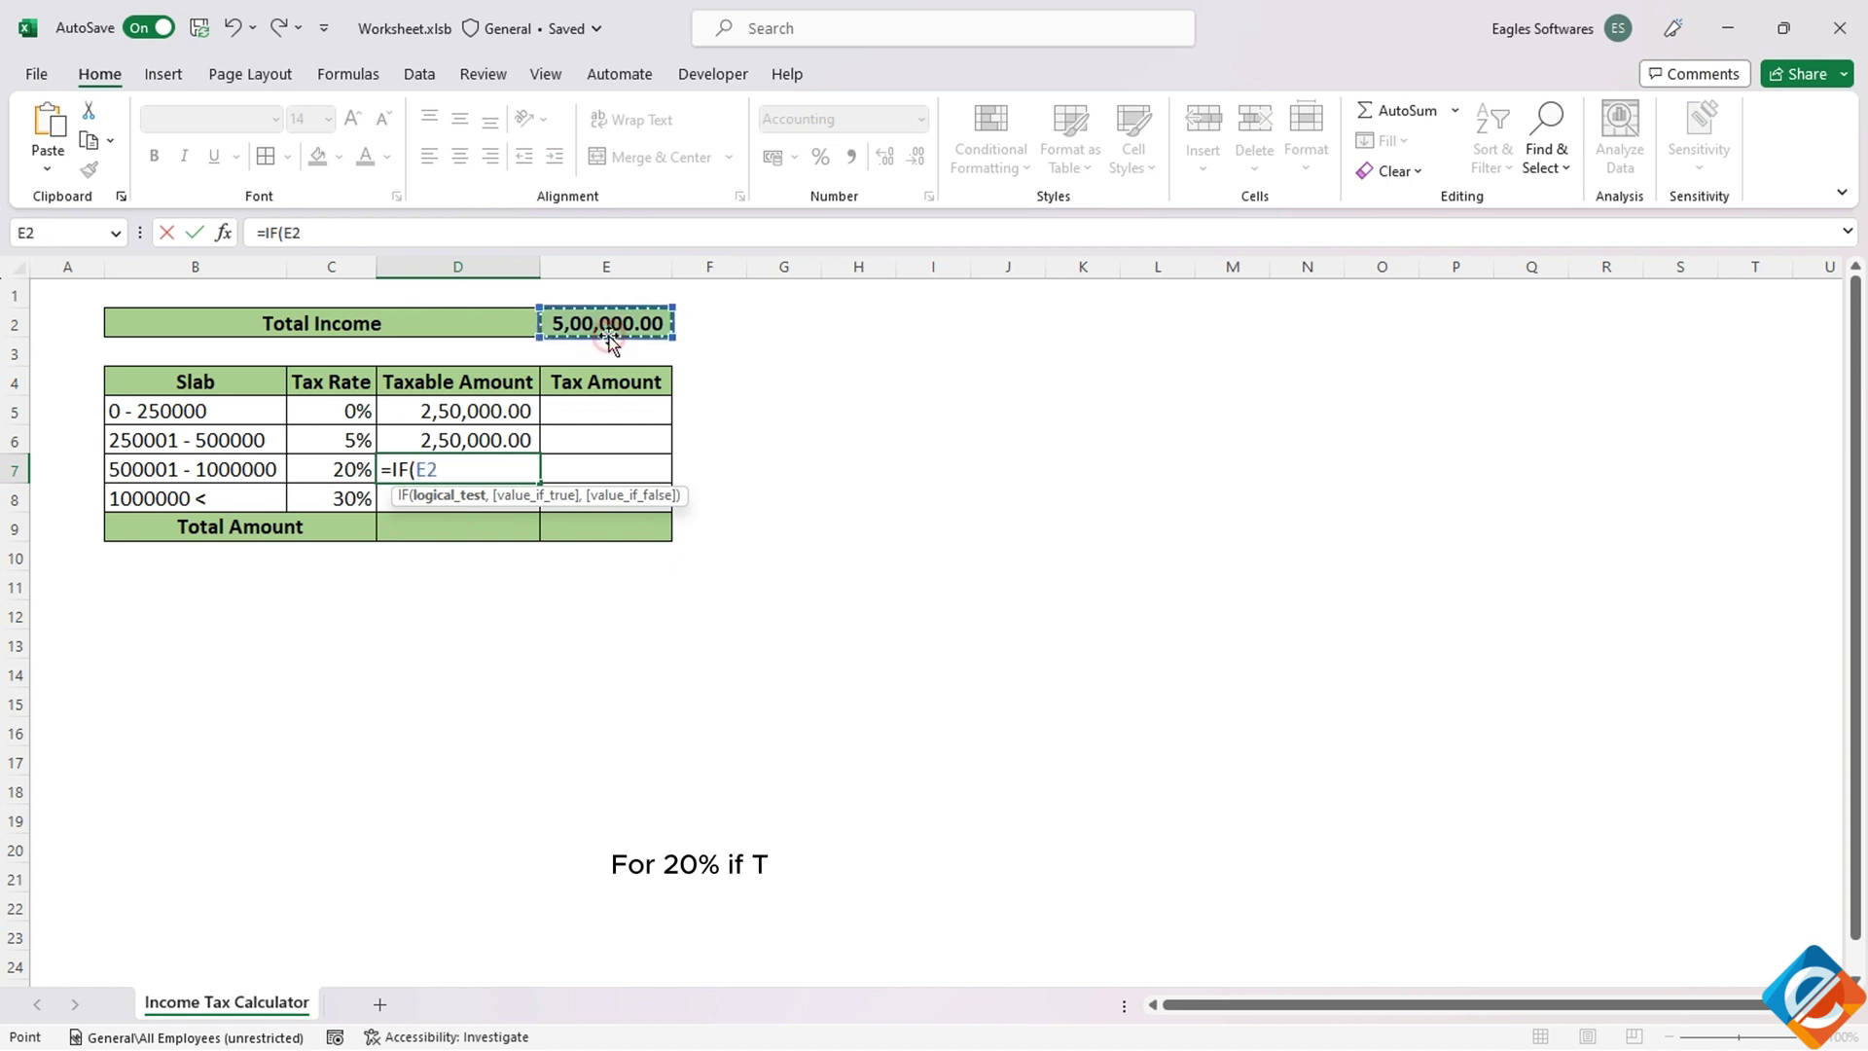
key("F4")
type(">10000")
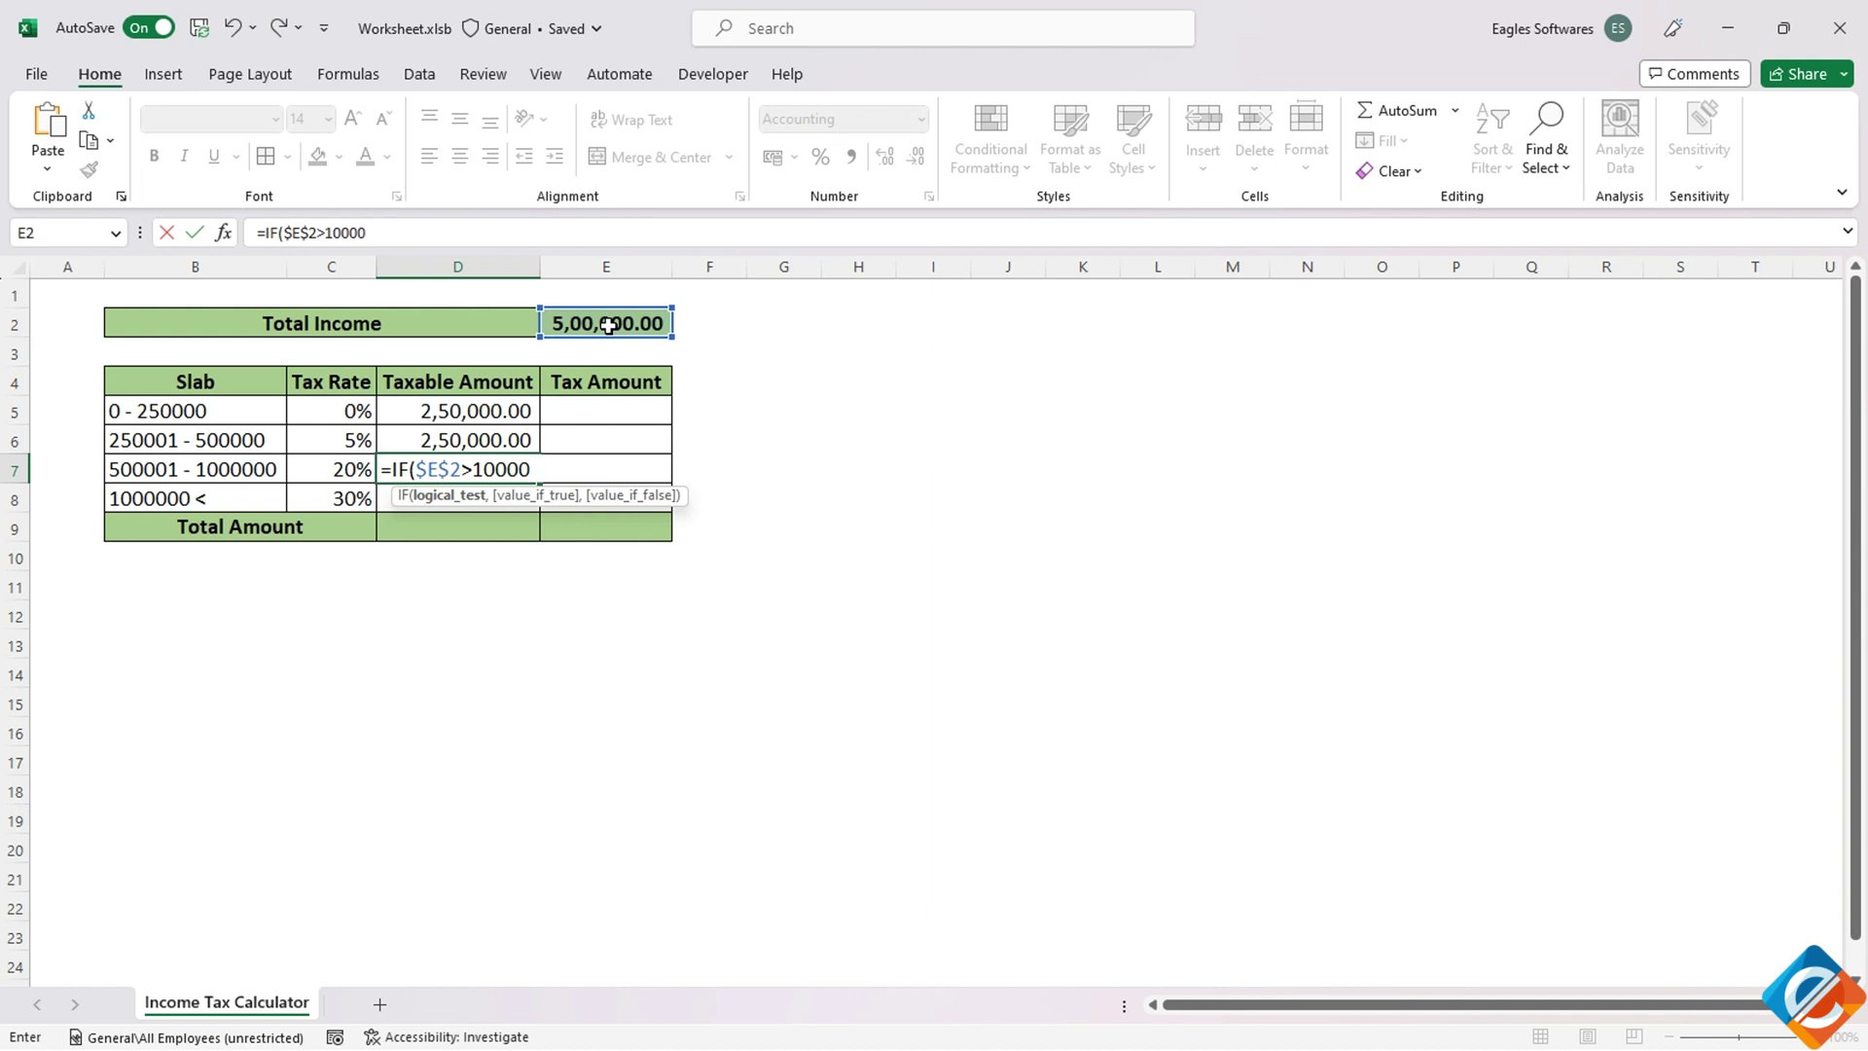
type("00,500")
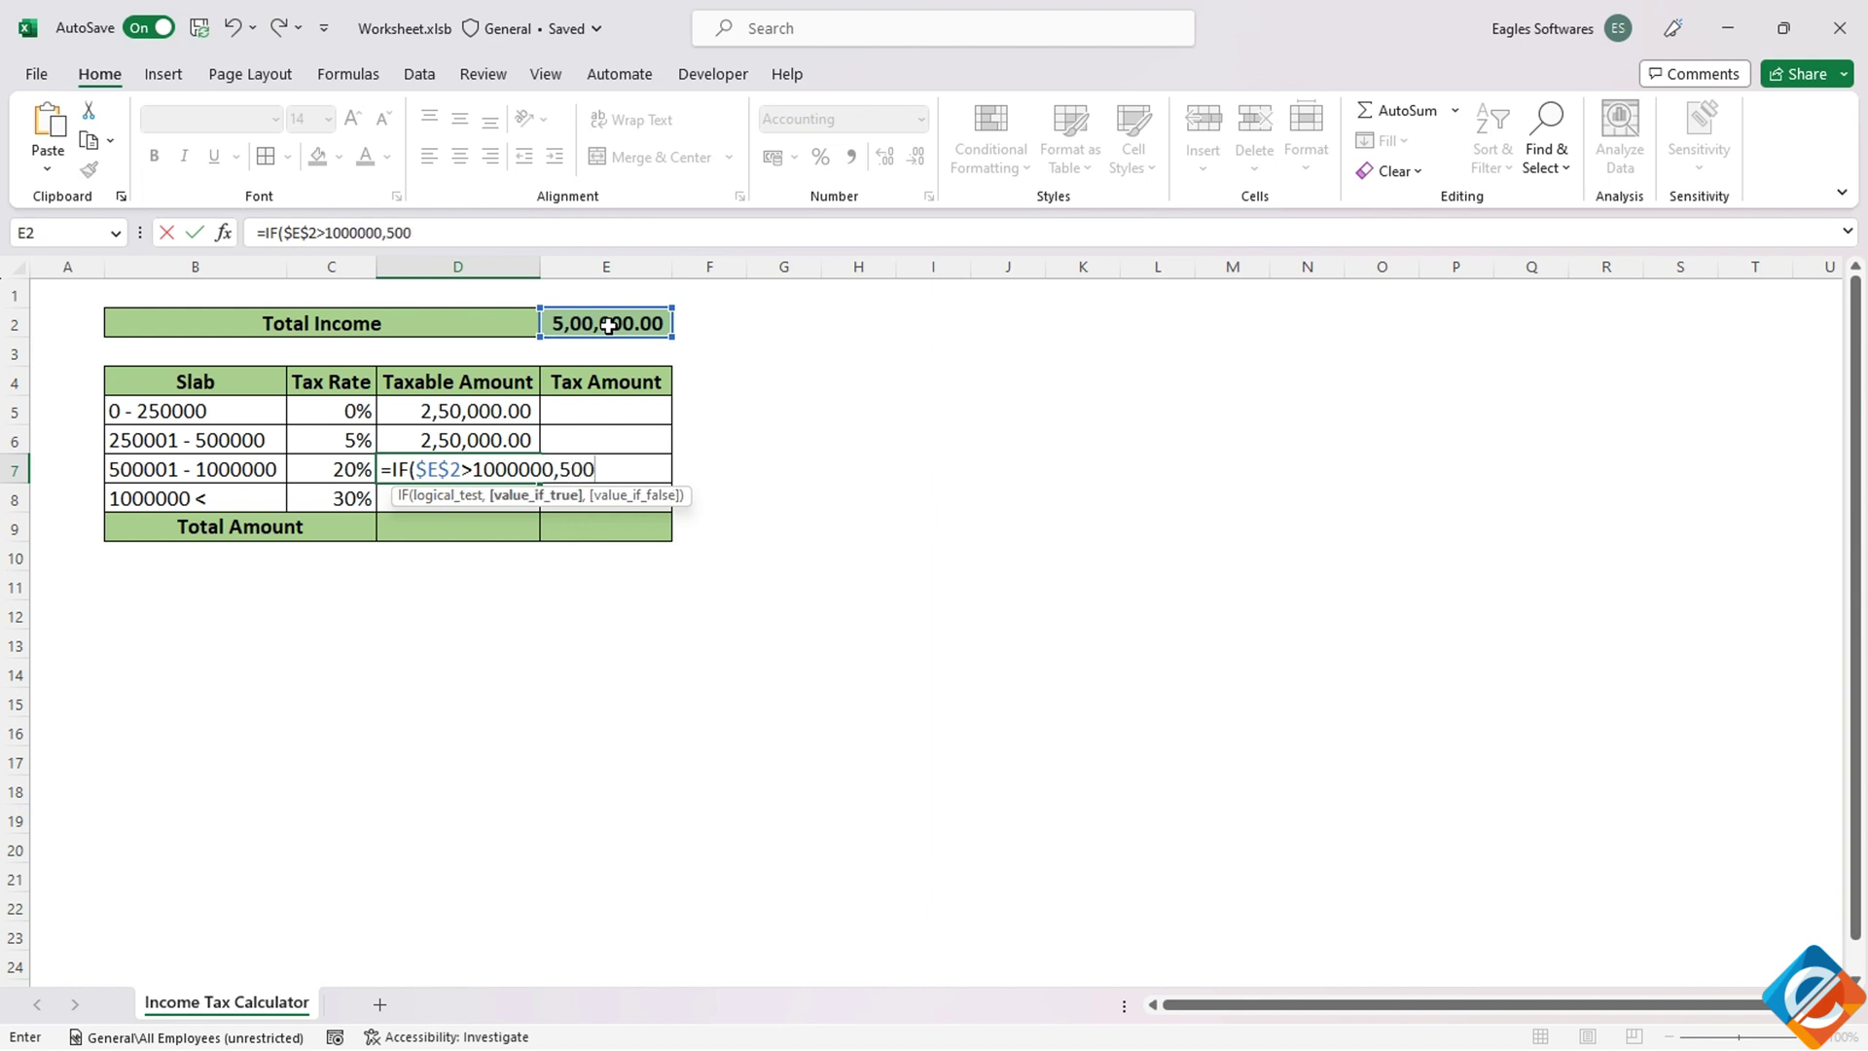
type("000,(")
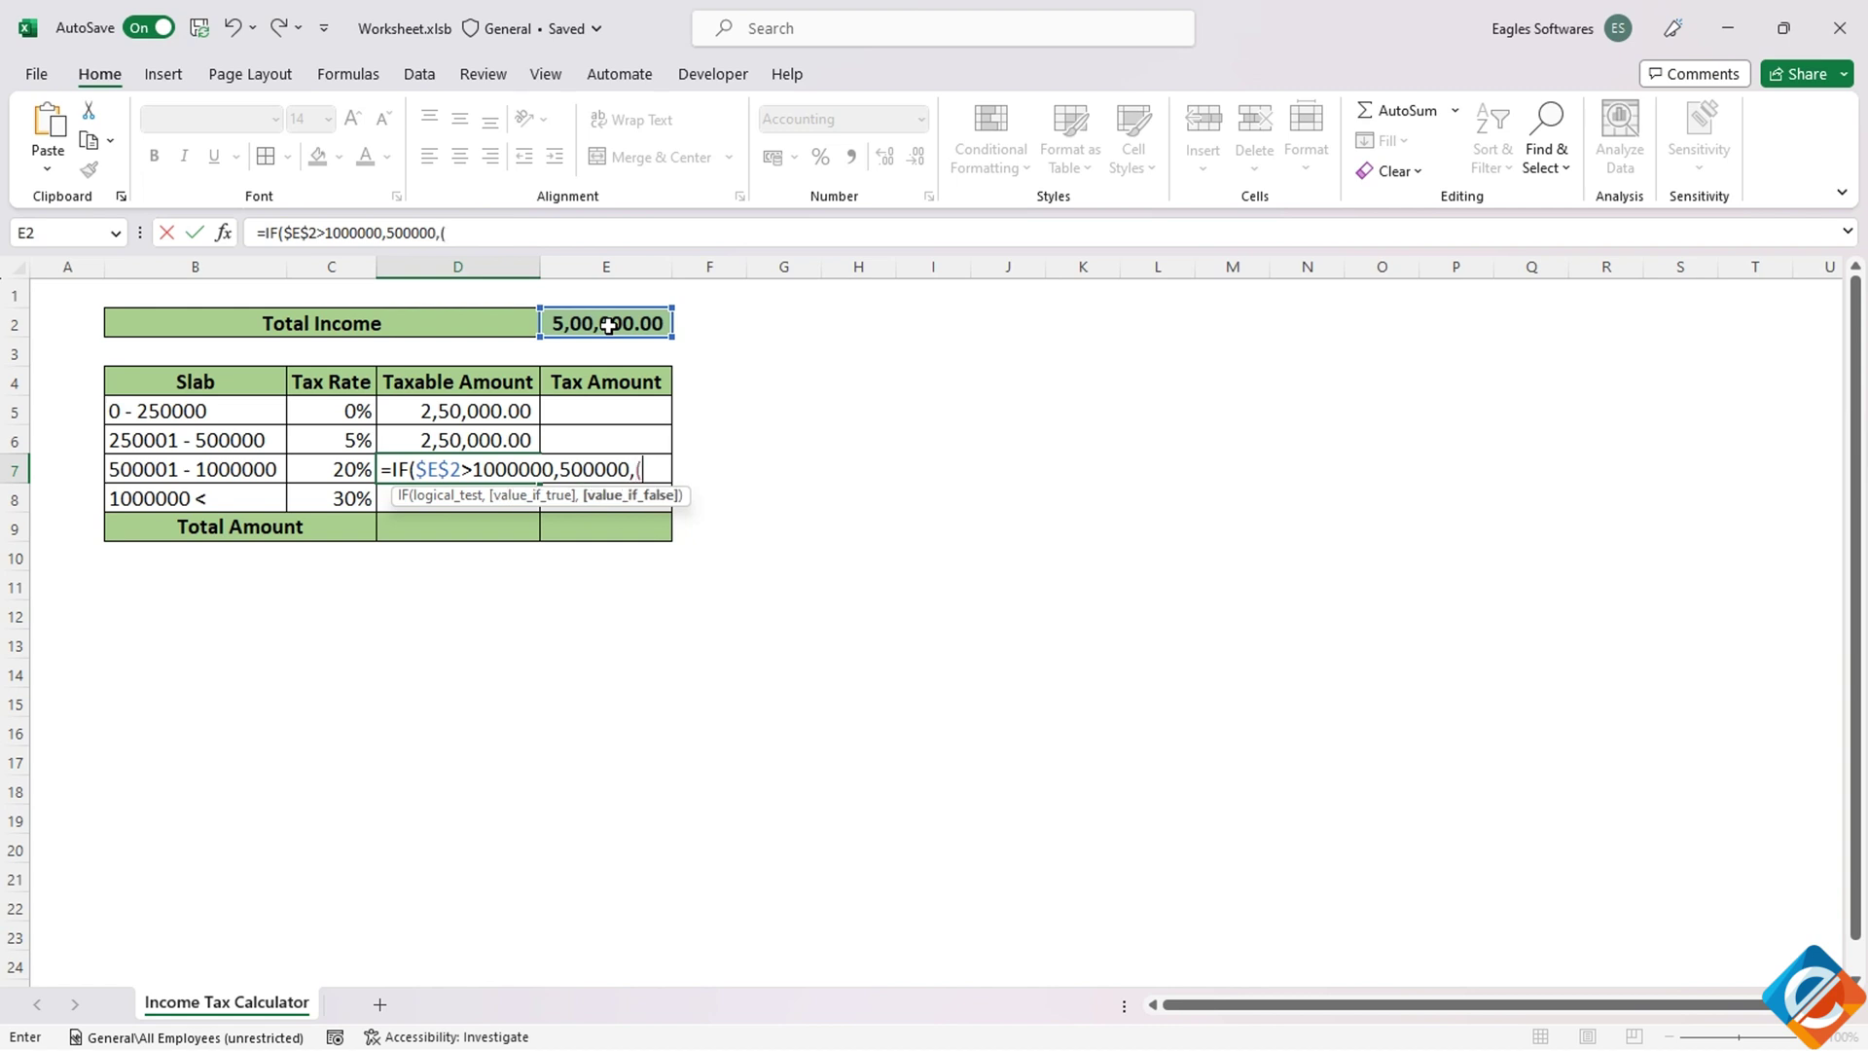
left_click(608, 326)
key("F4")
type("-")
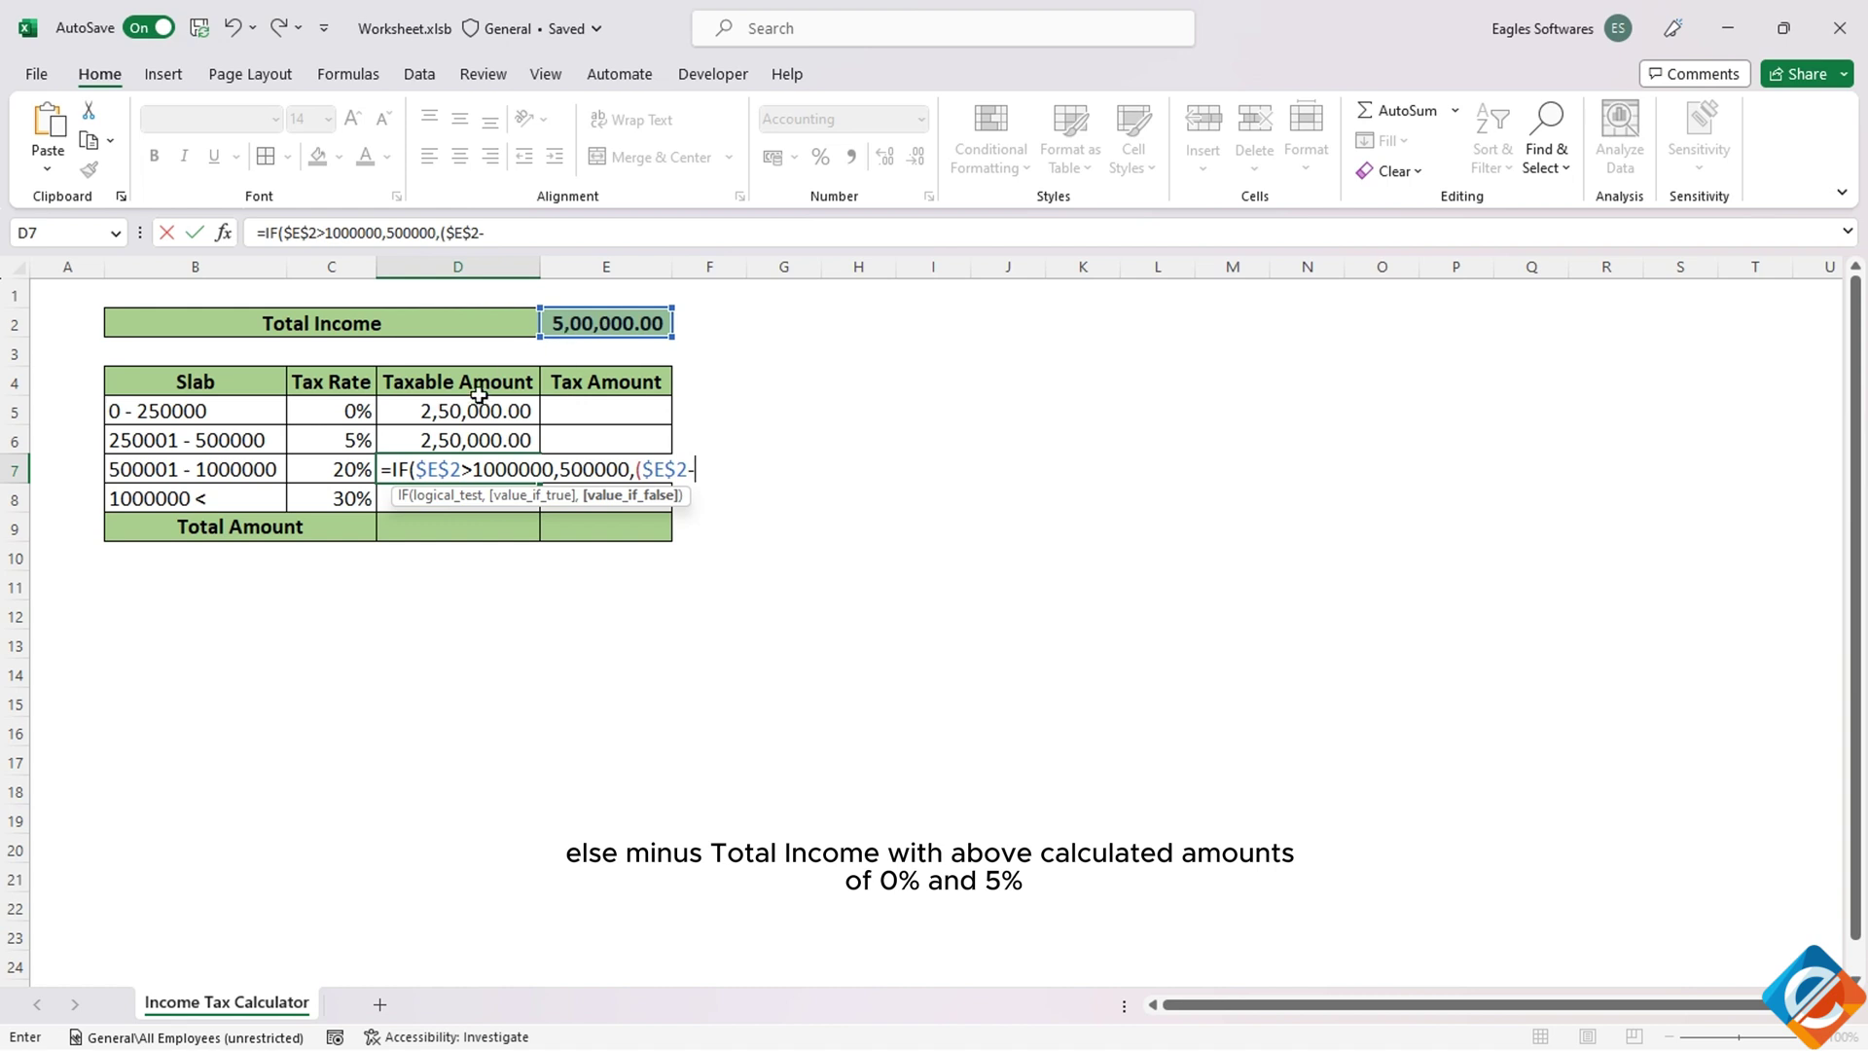
left_click(468, 408)
key("F4")
type("-")
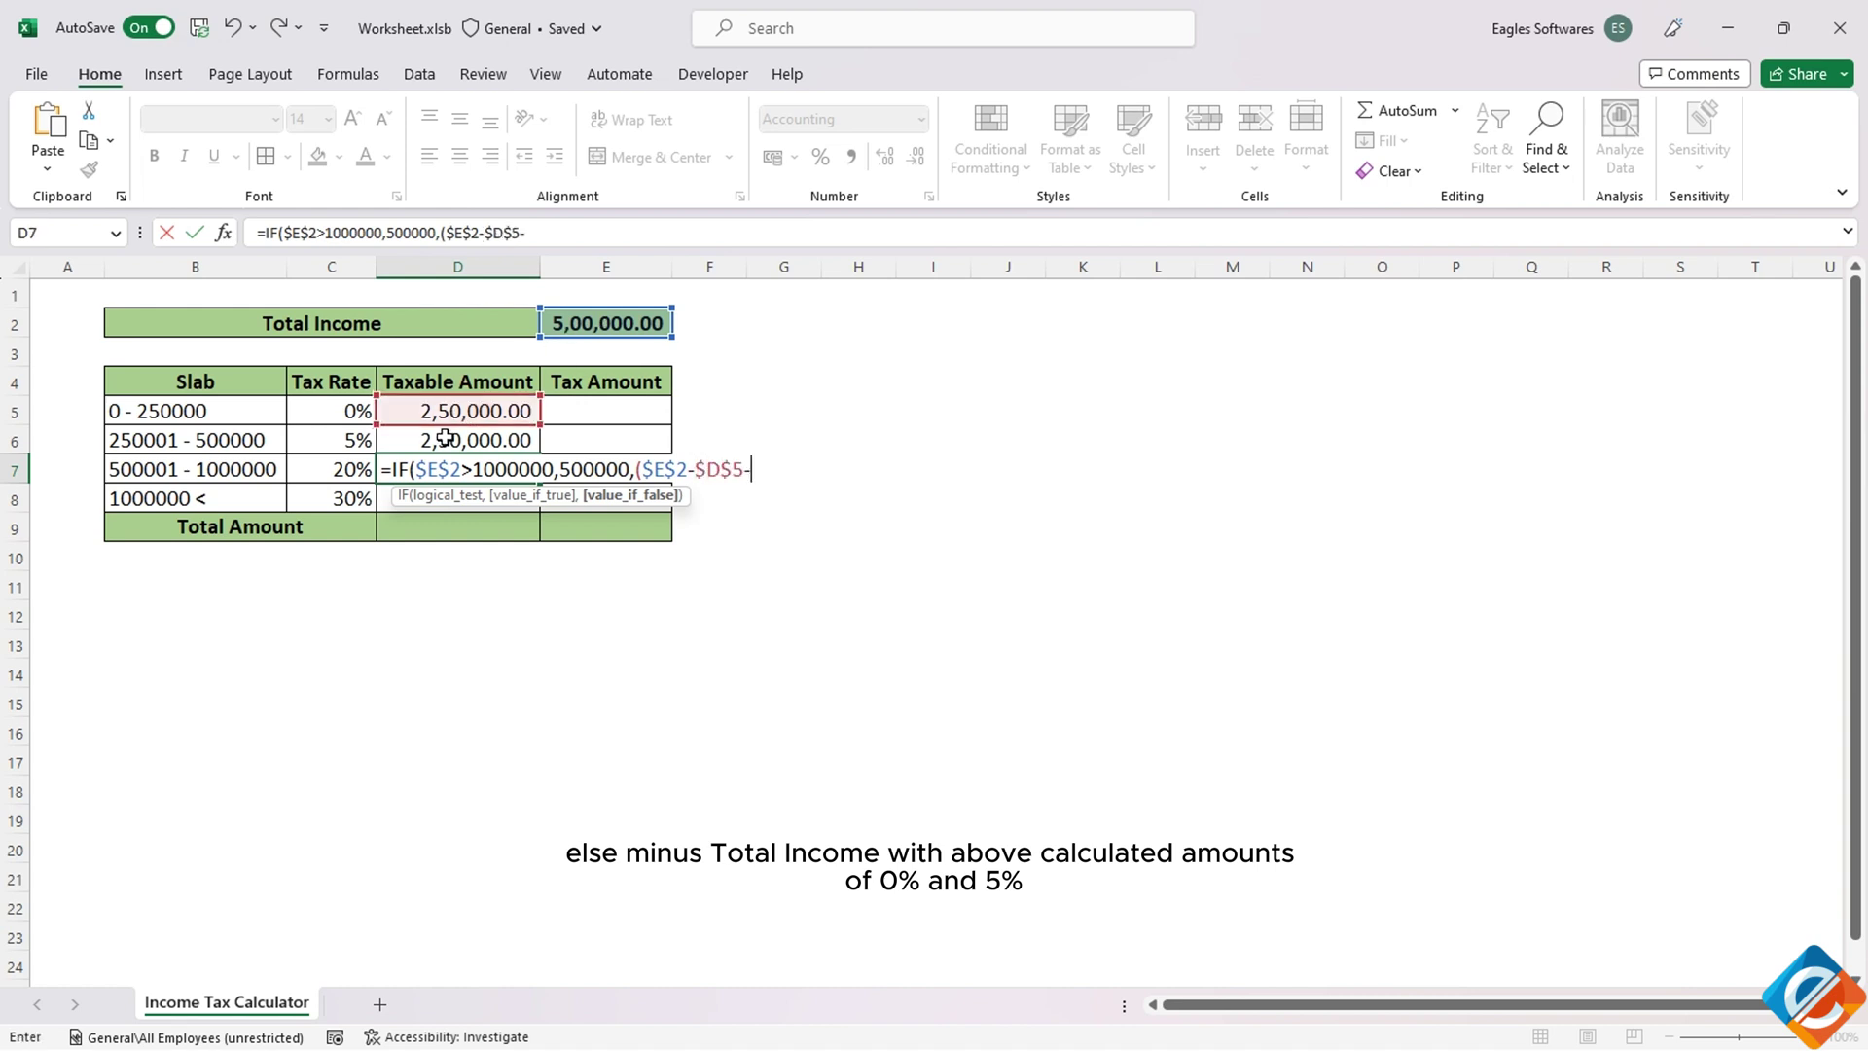
left_click(443, 438)
key("F4")
type("))")
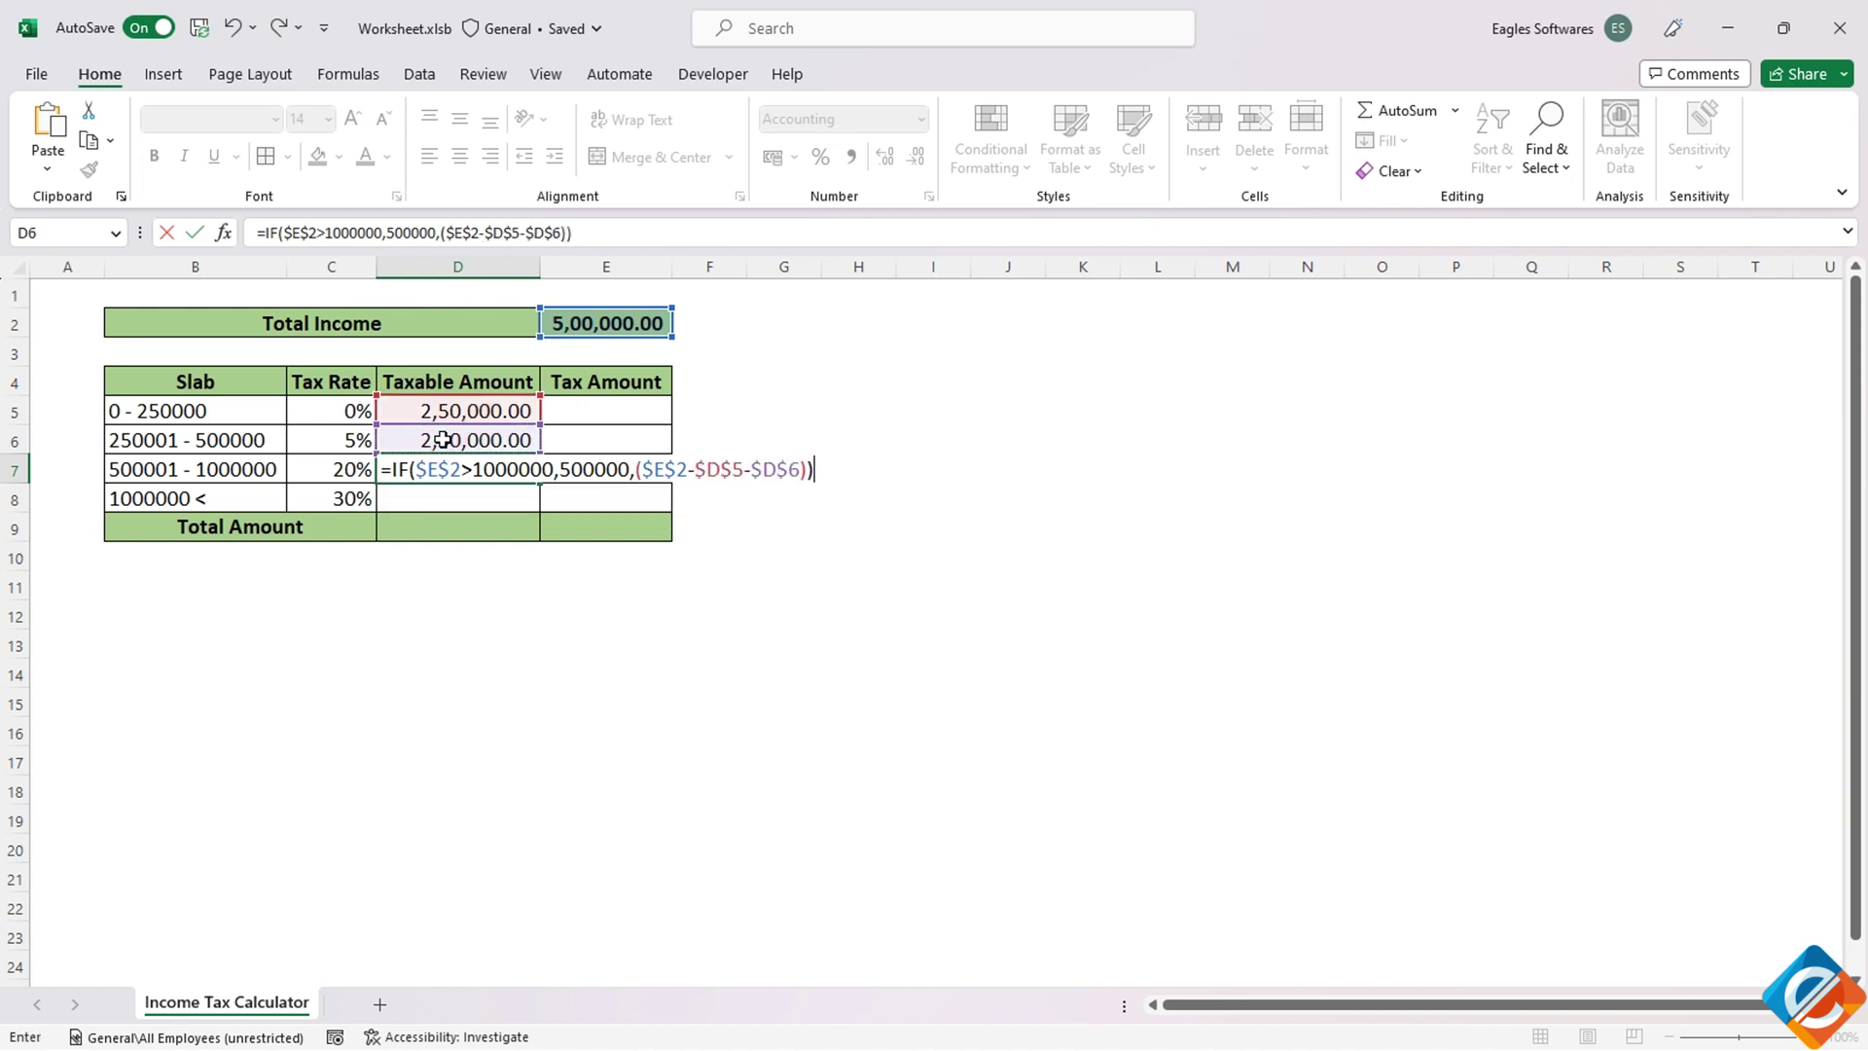
key("Return")
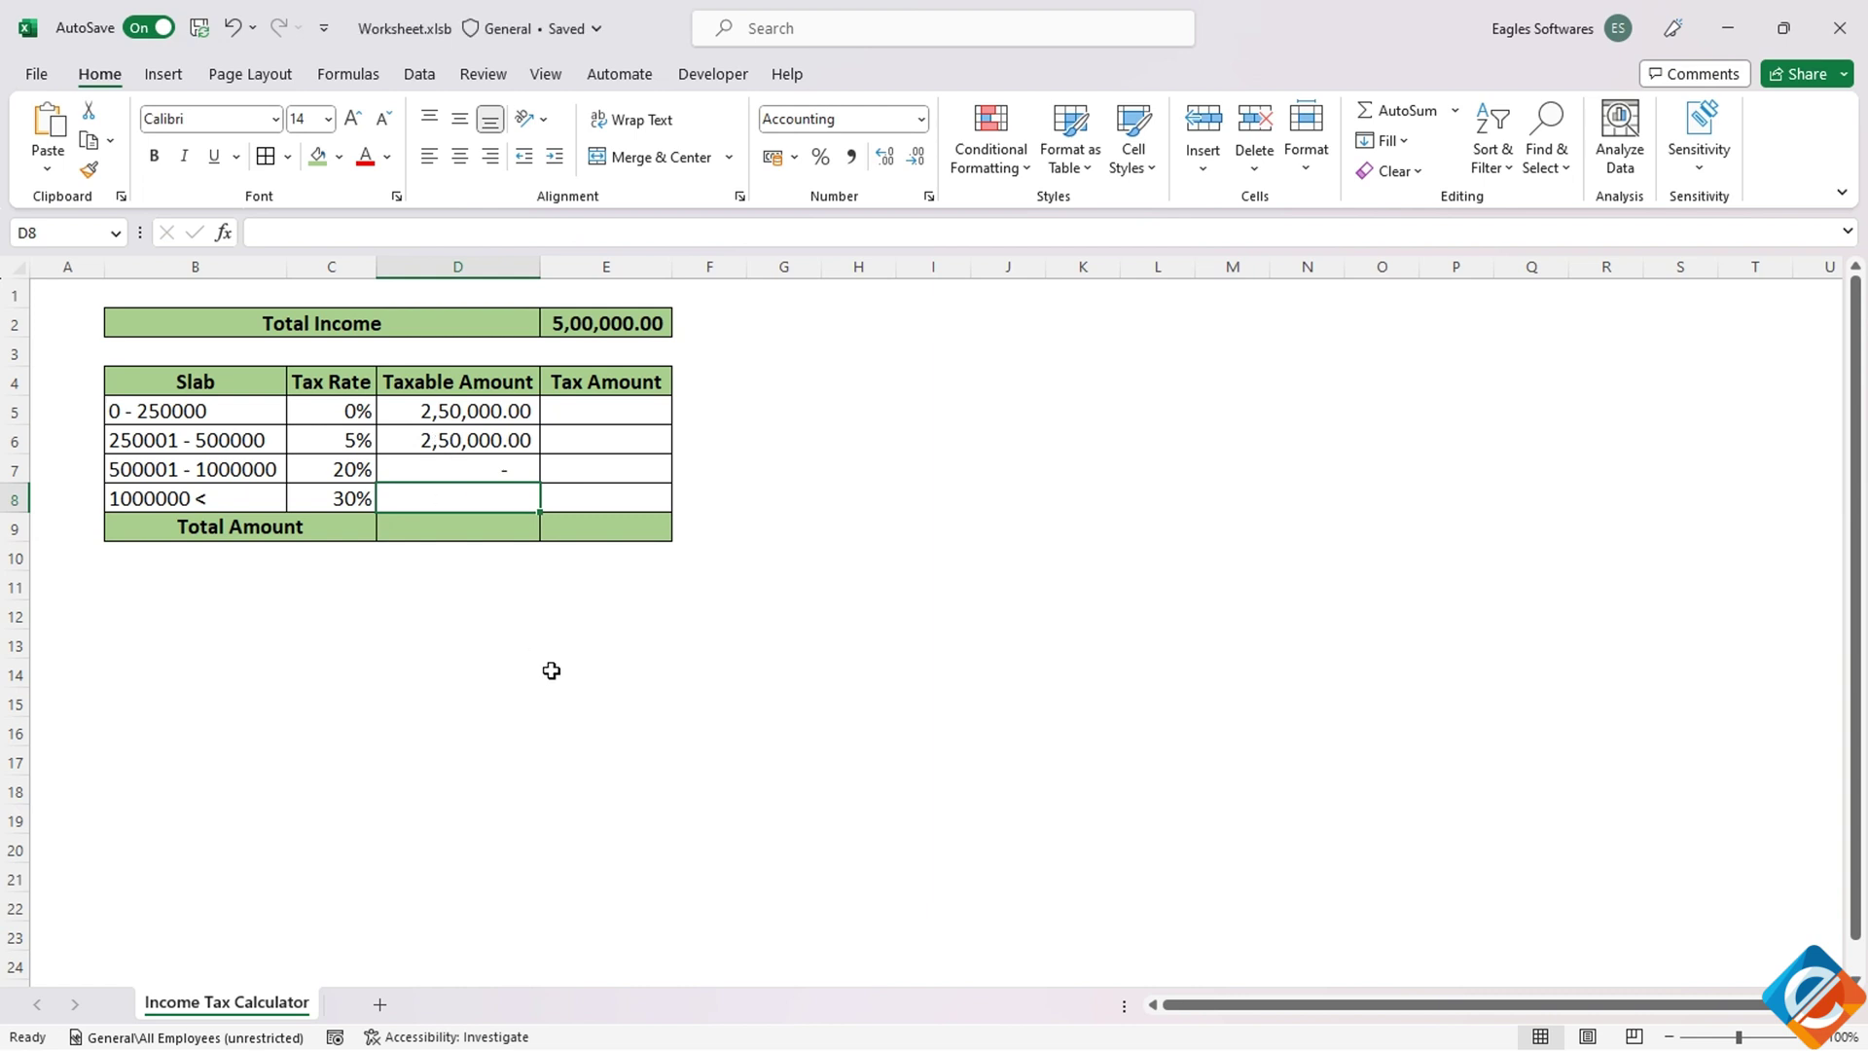
Step: Enter =IF($E$2>1000000,($E$2-1000000),0) in D8 as the 30% slab's taxable amount
type("=IF(")
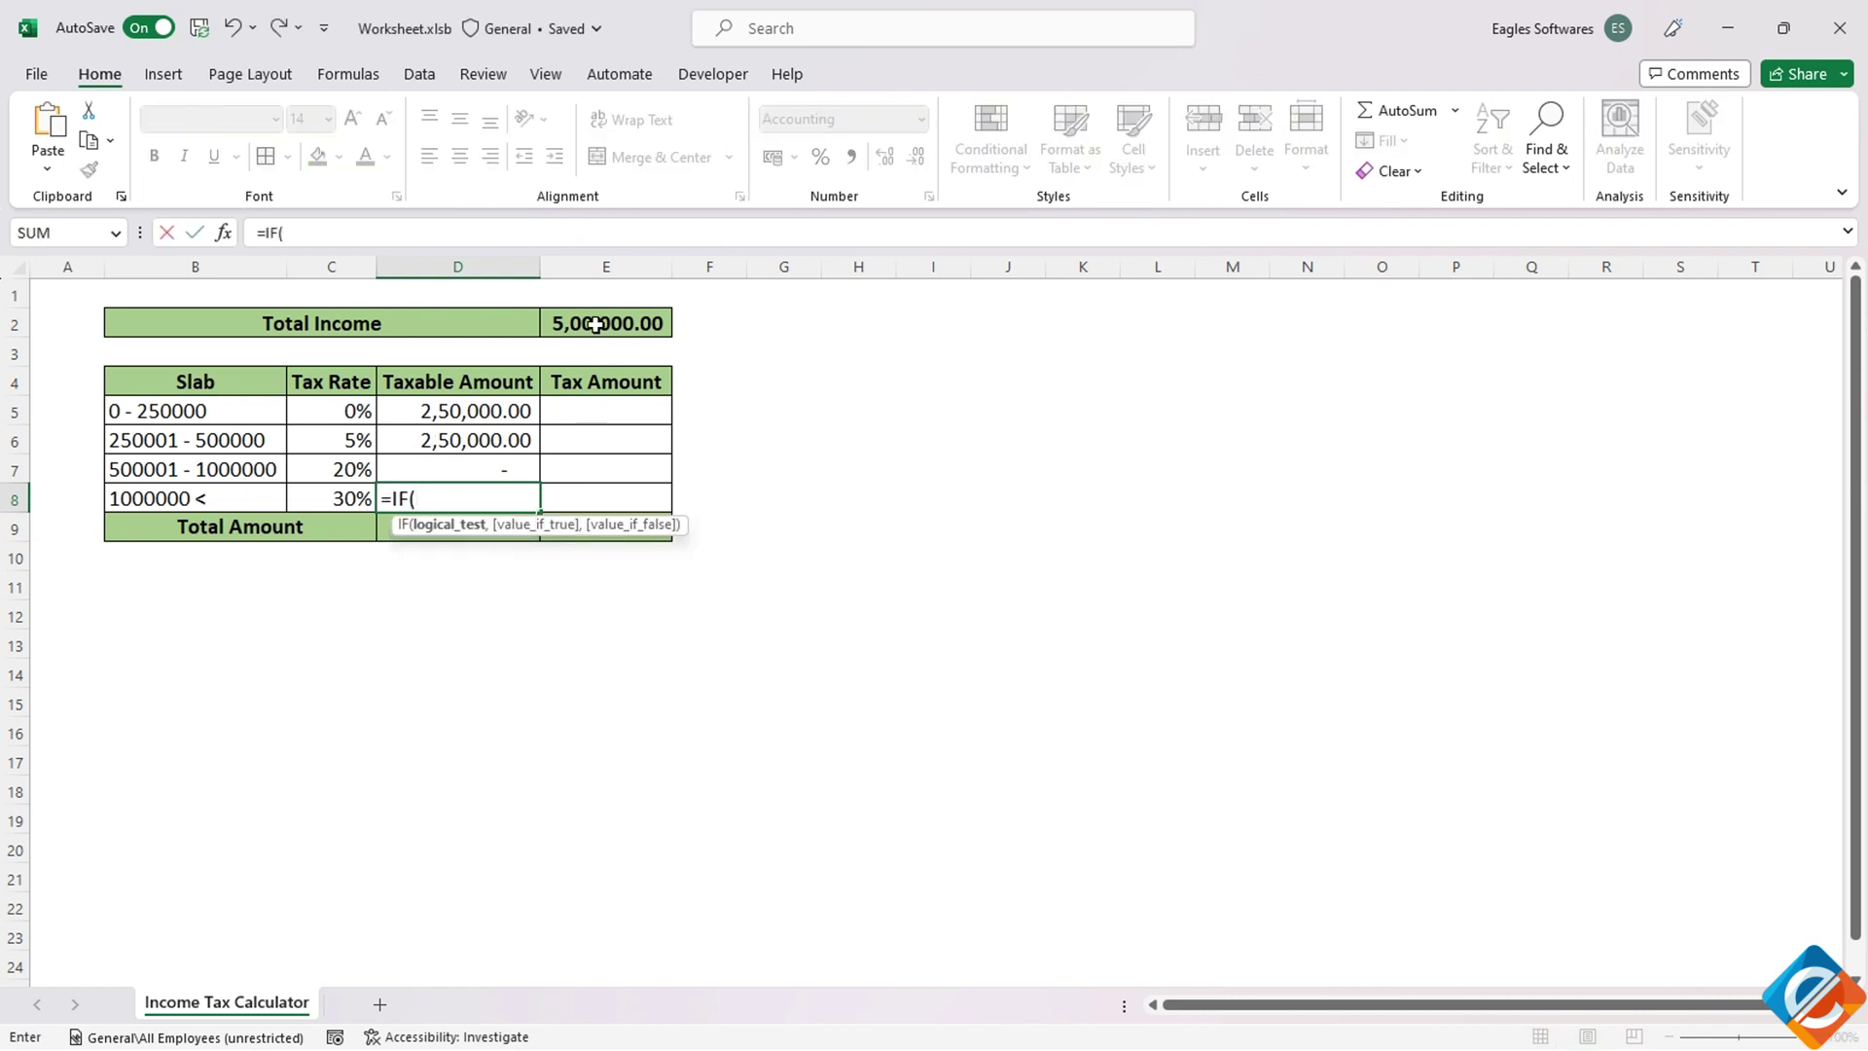
left_click(596, 325)
key("F4")
type(">")
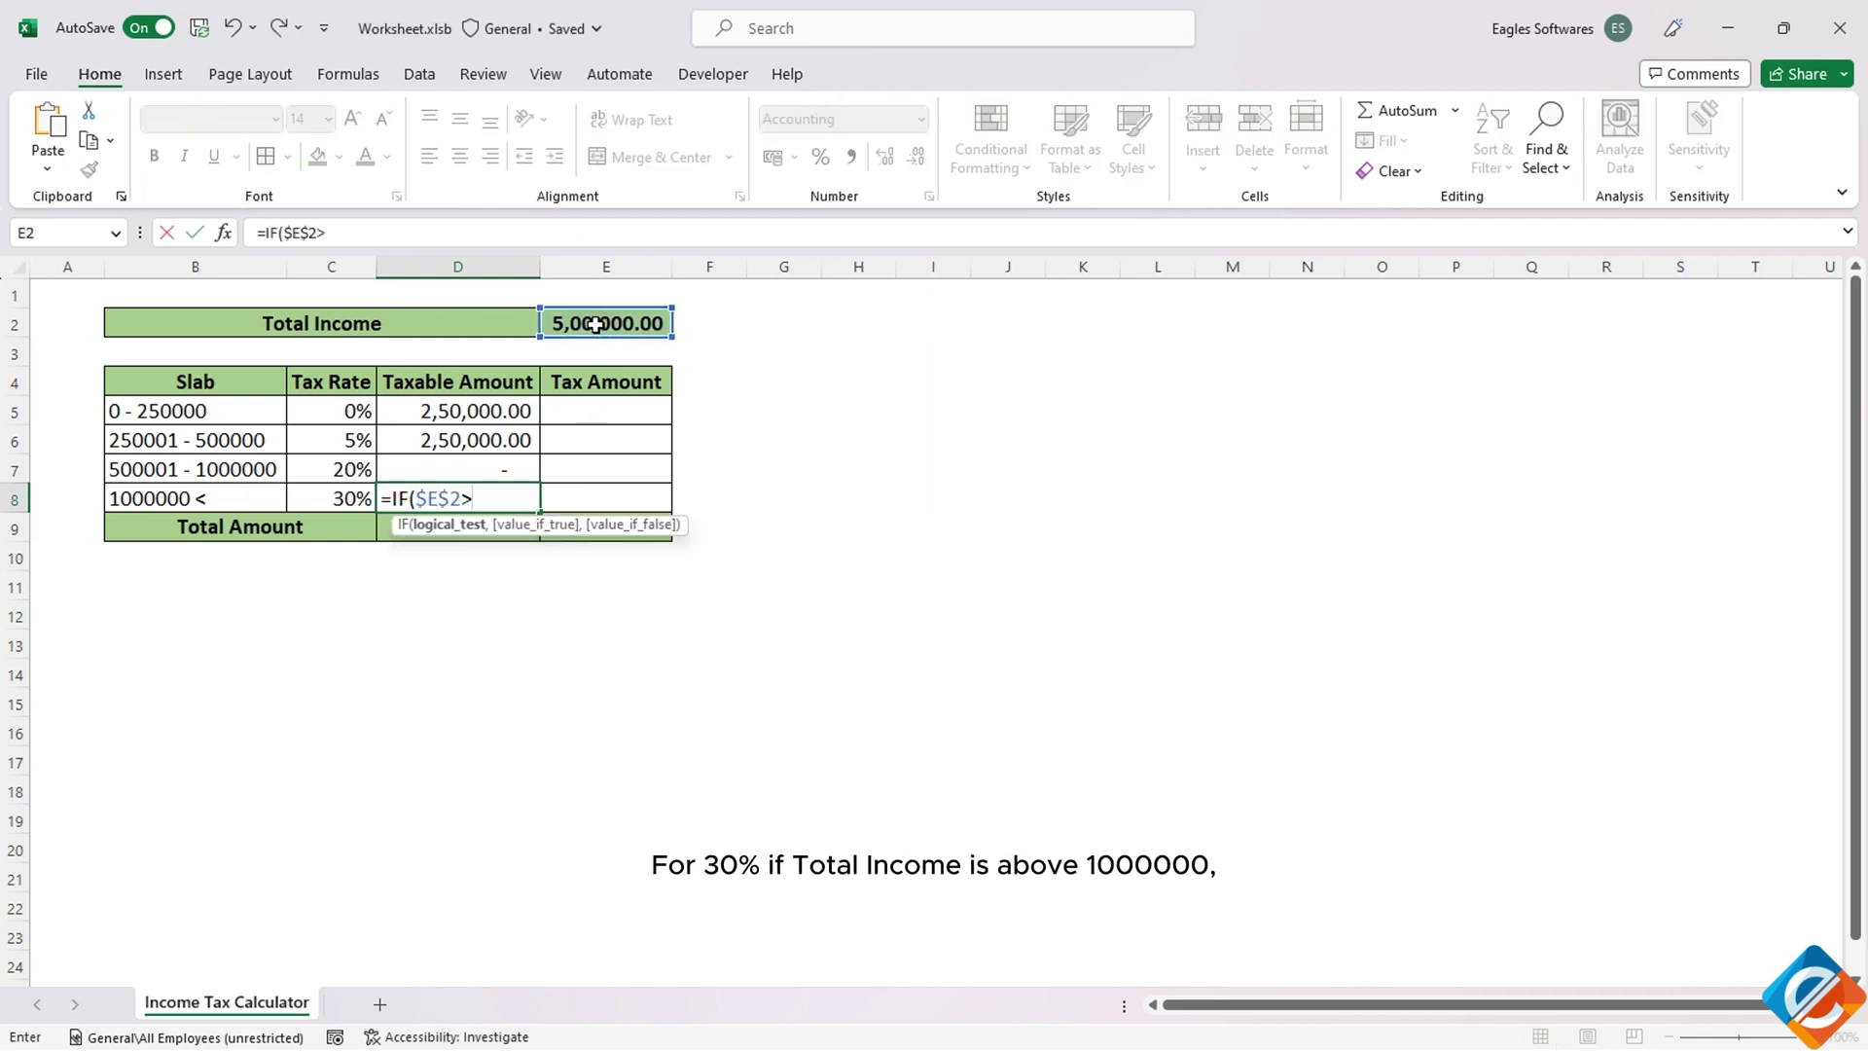
type("1000")
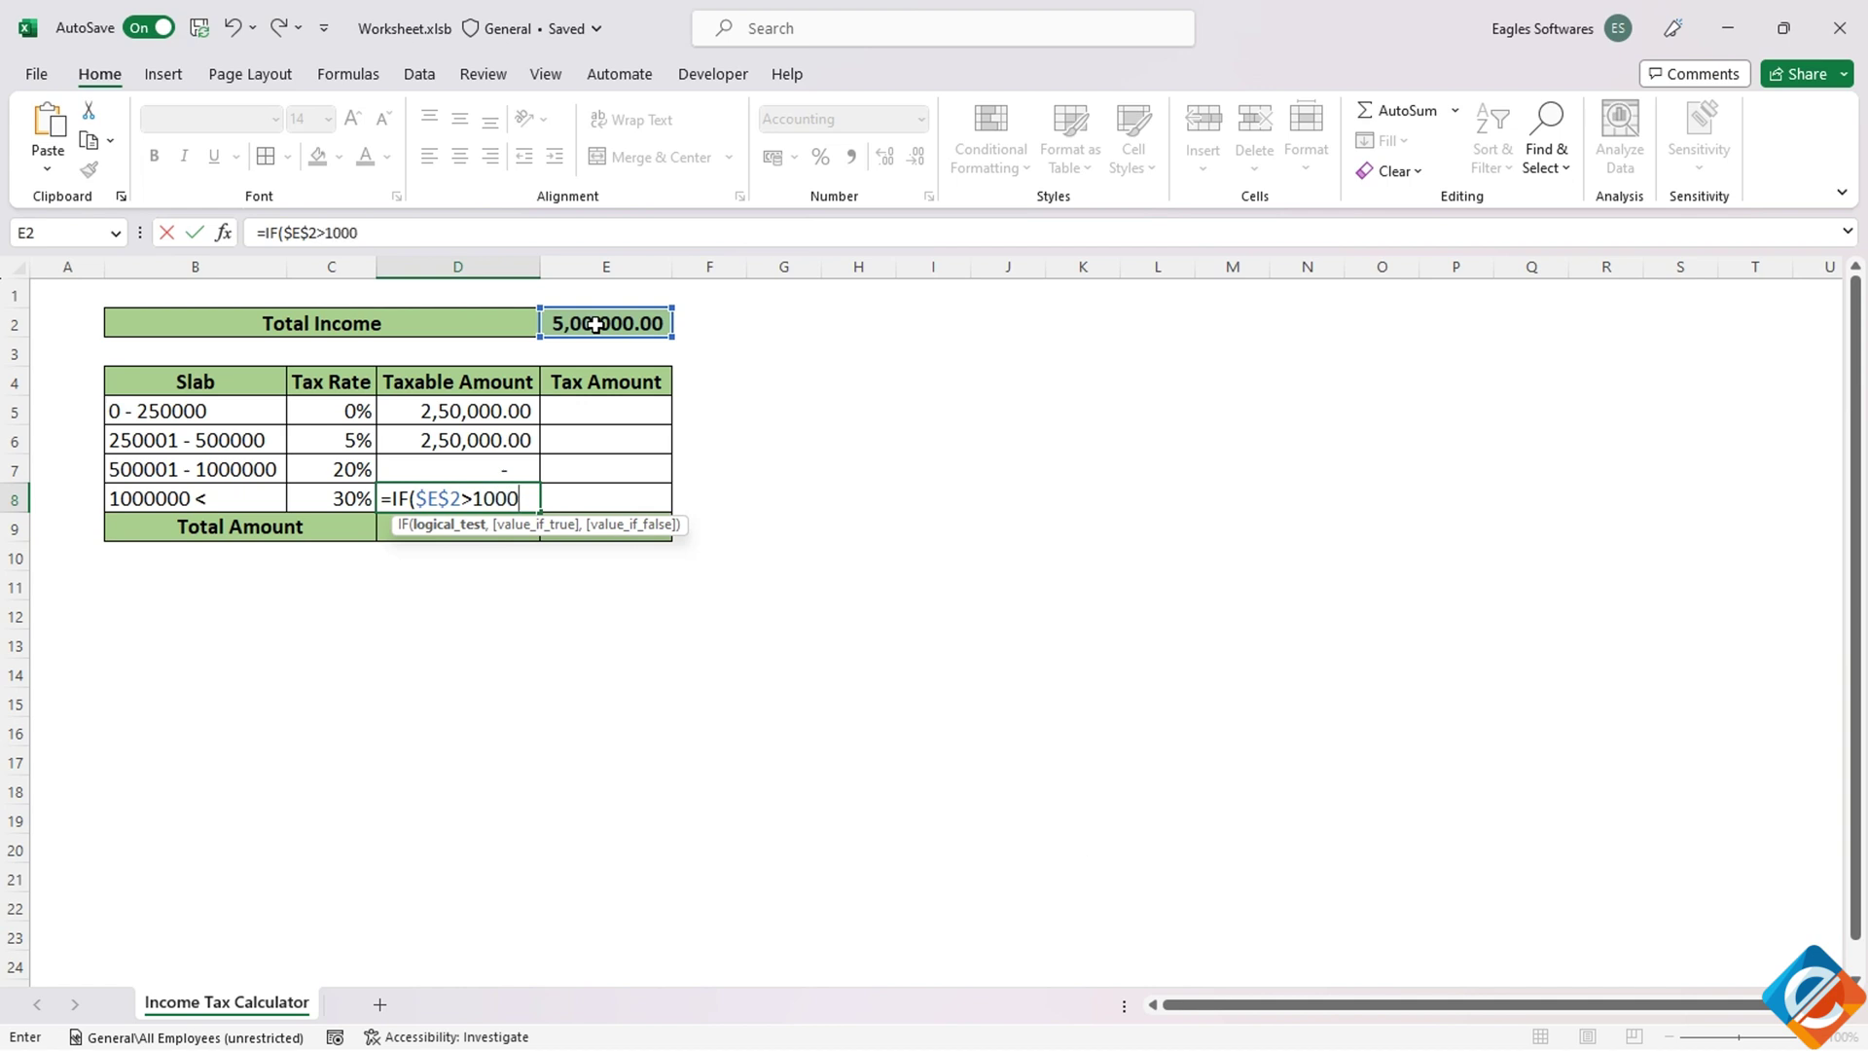
type("000,(")
left_click(603, 322)
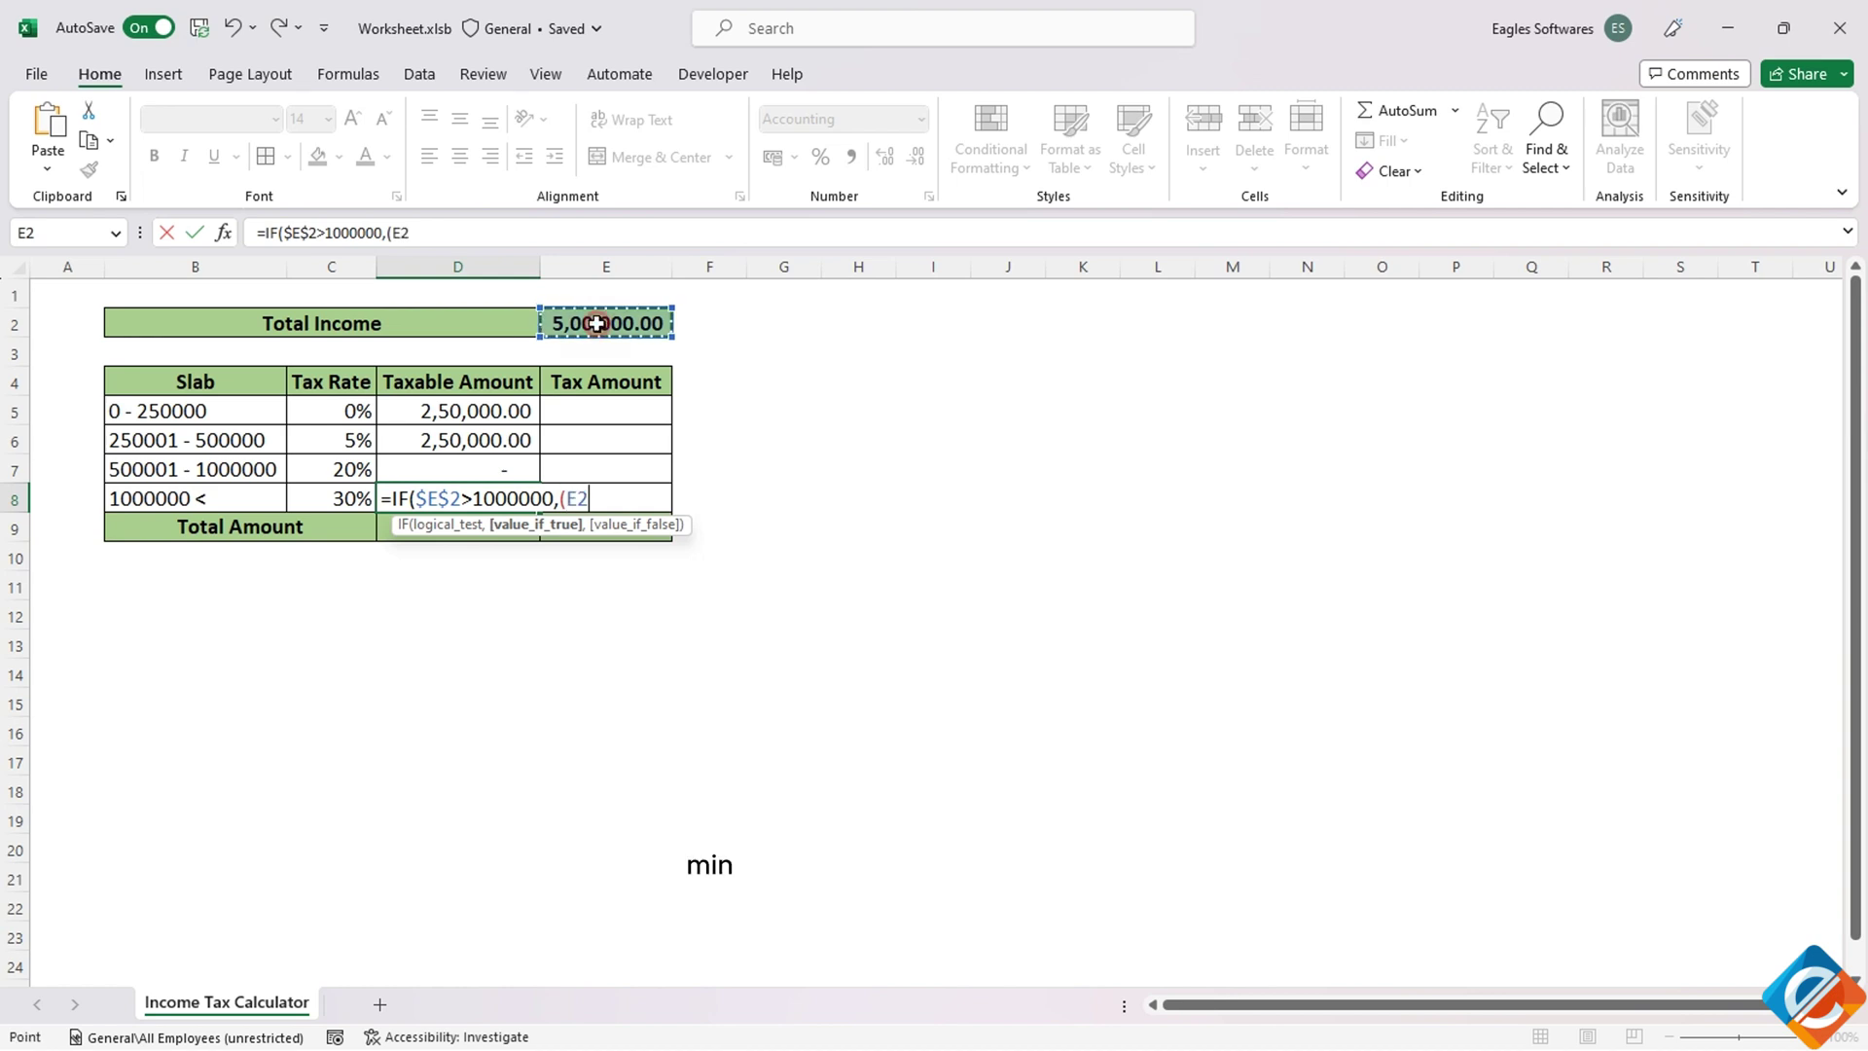
key("F4")
type("-10")
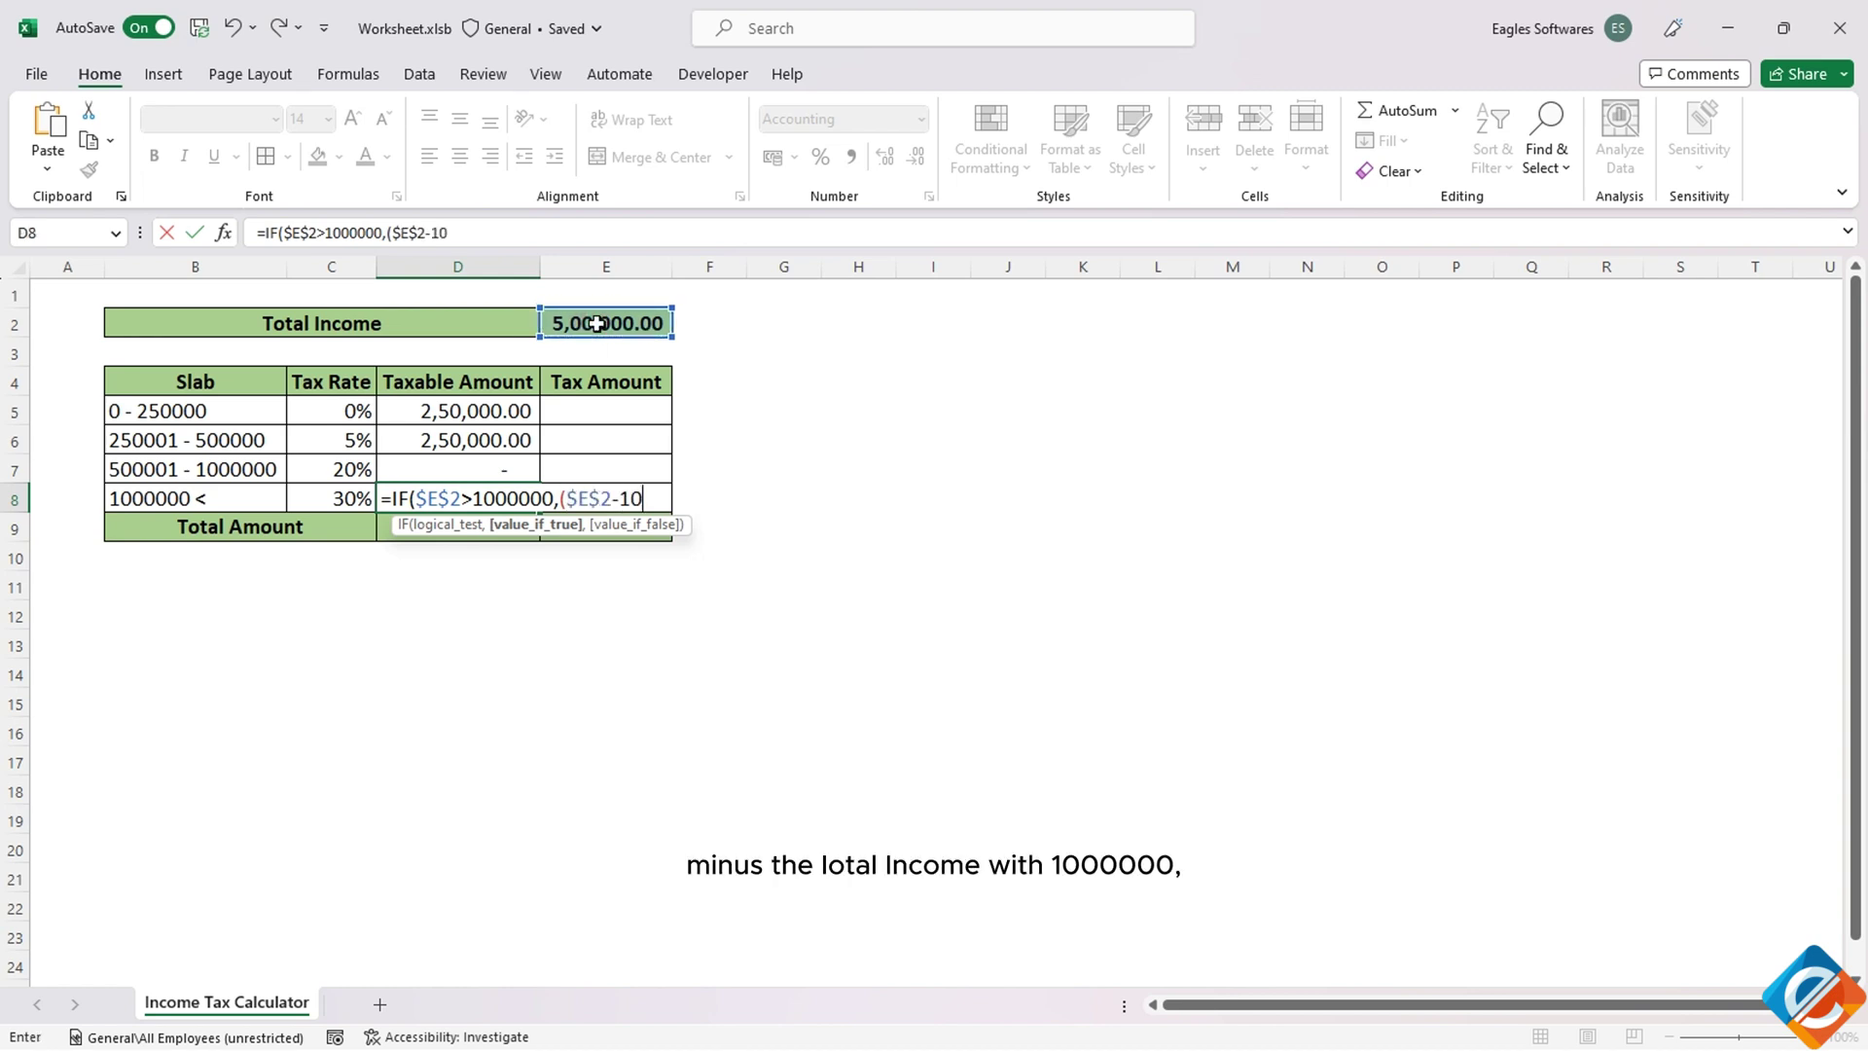
type("000")
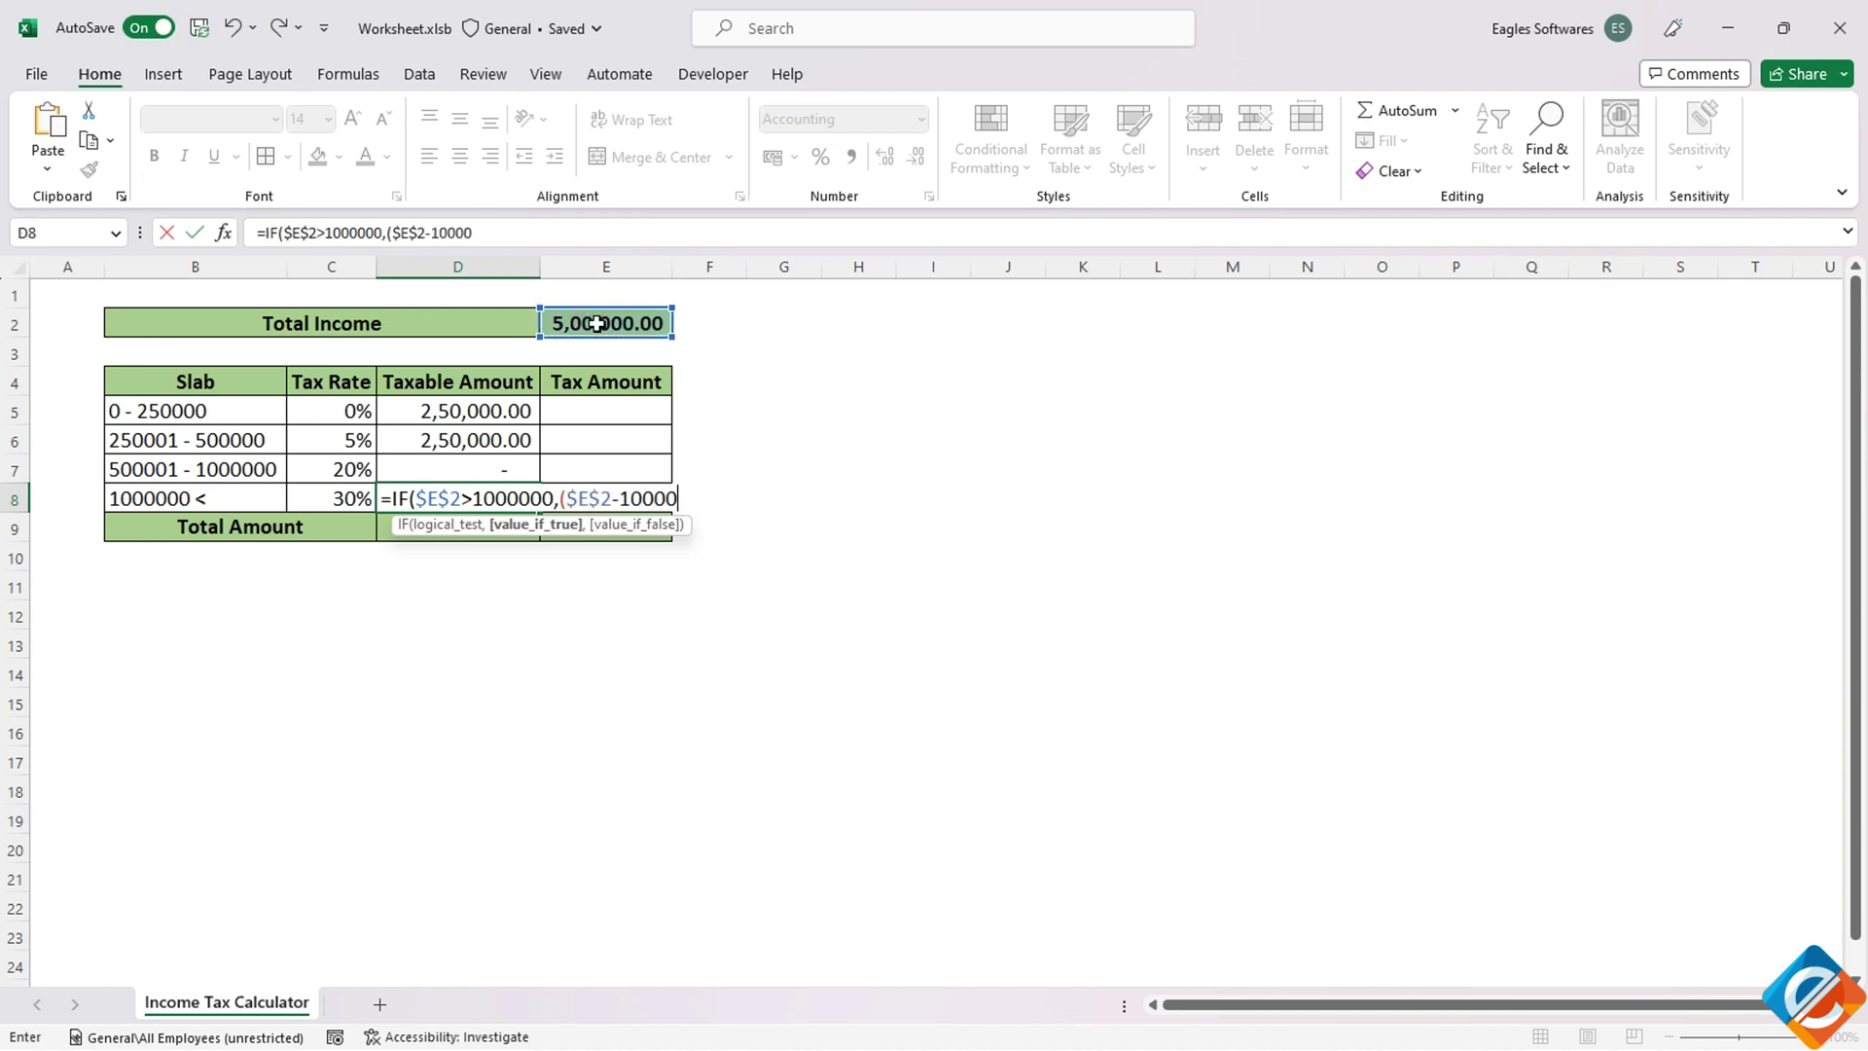
type("00),")
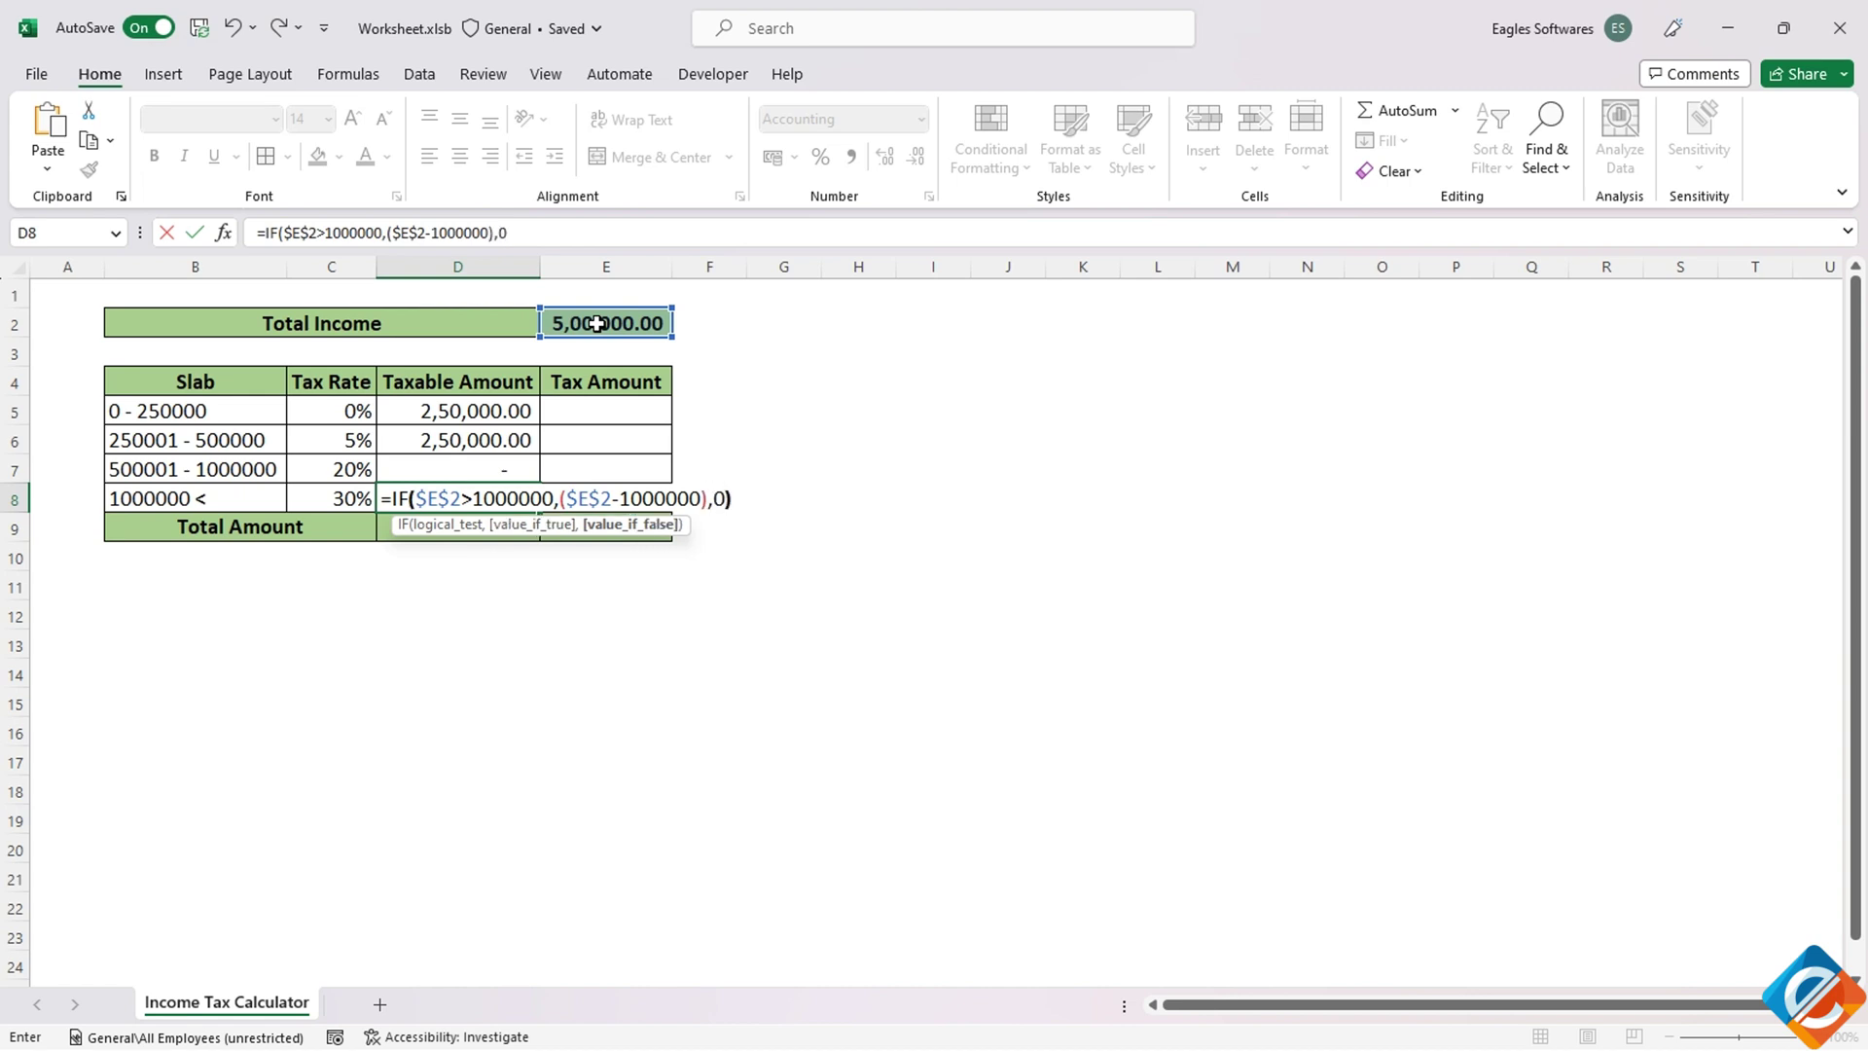
type("0)")
key("Return")
key("Up")
left_click(482, 531)
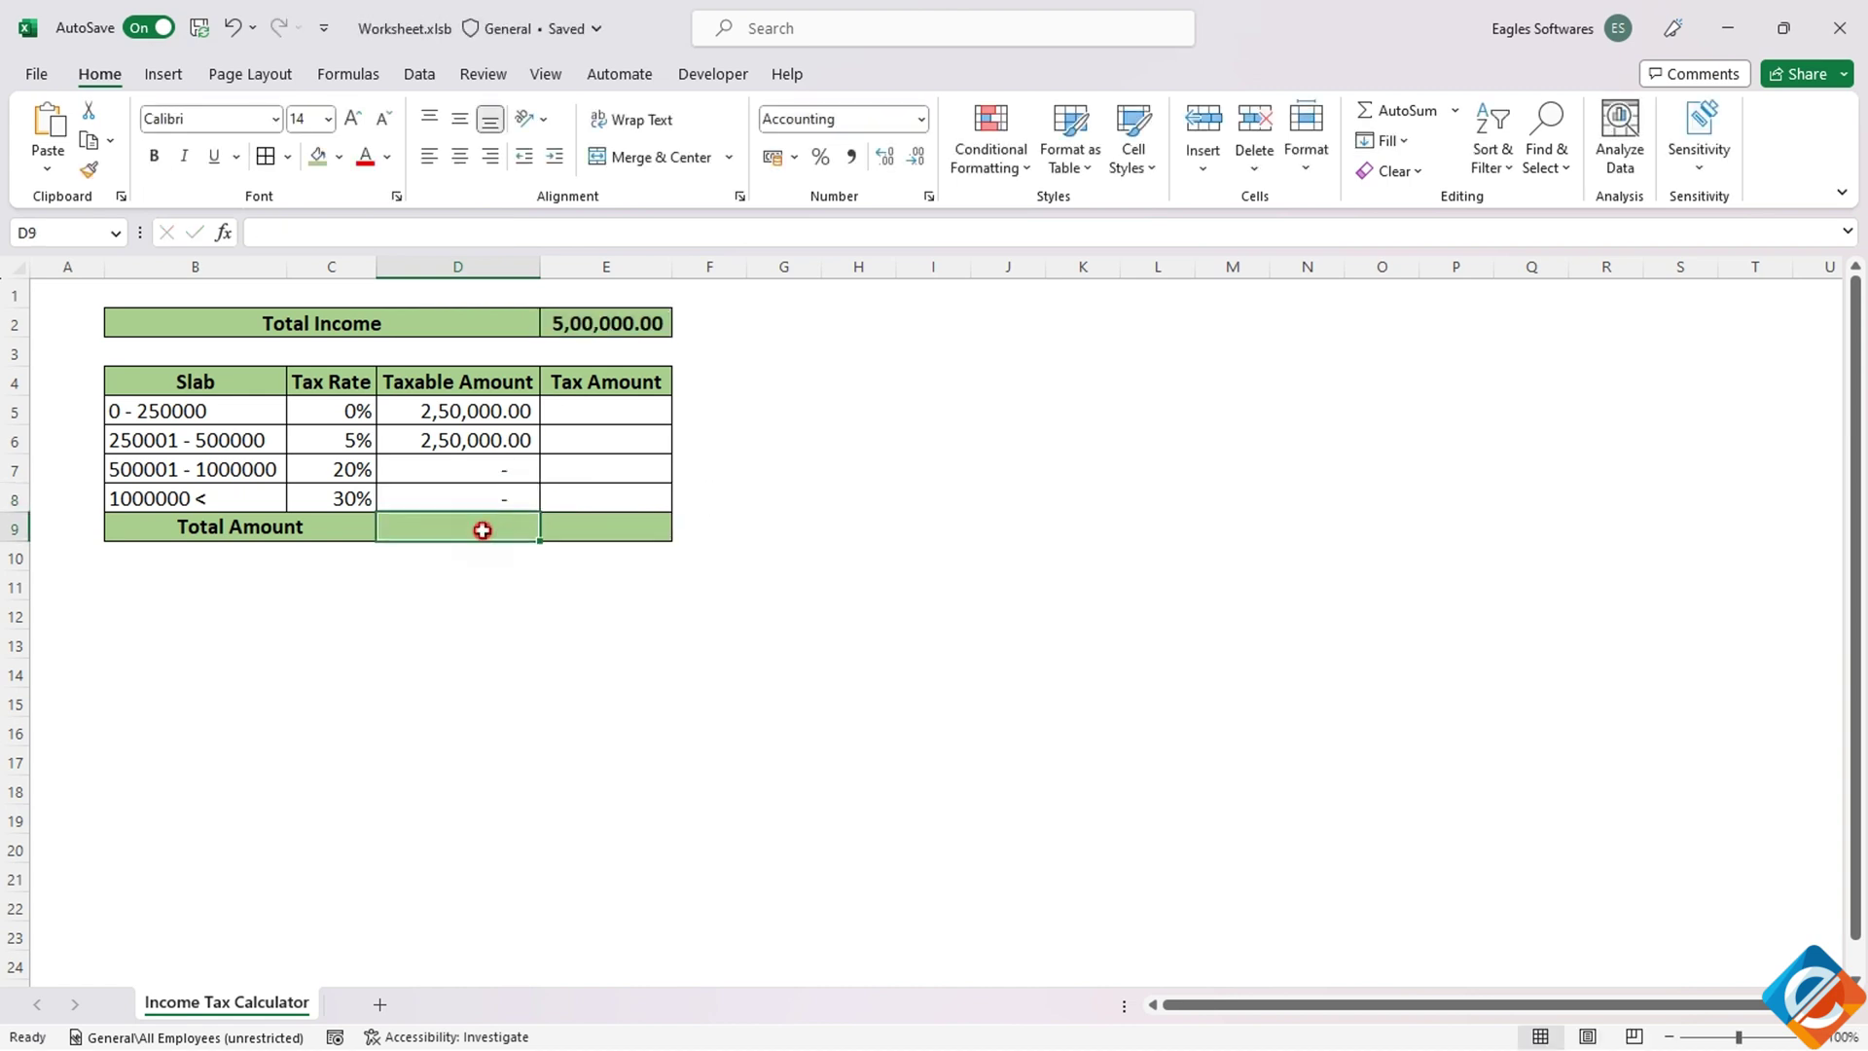
Step: AutoSum the taxable amounts into D9, totalling 5,00,000.00
key("alt+equal")
key("Return")
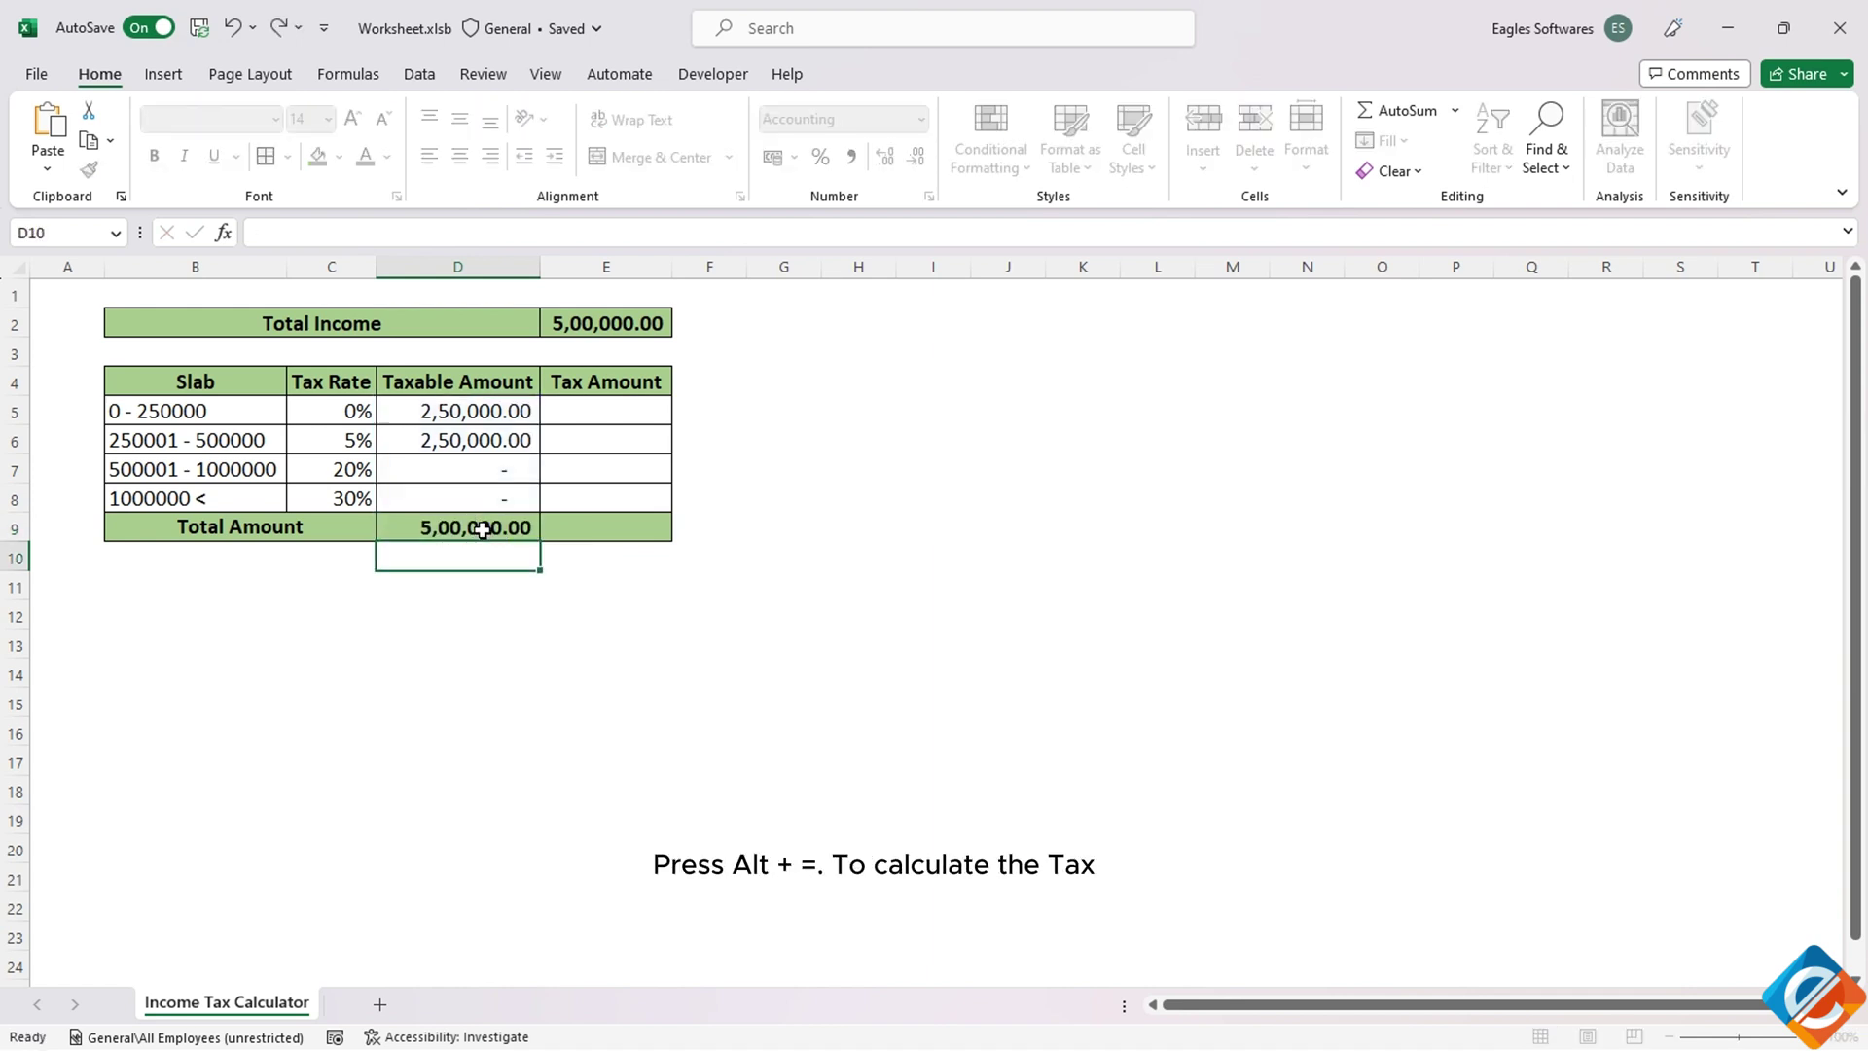
key("Up")
key("Right")
Step: Enter the tax formula =D5*C5 in E5 and fill it down through E8
key("Up")
key("Up")
key("Up")
key("Up")
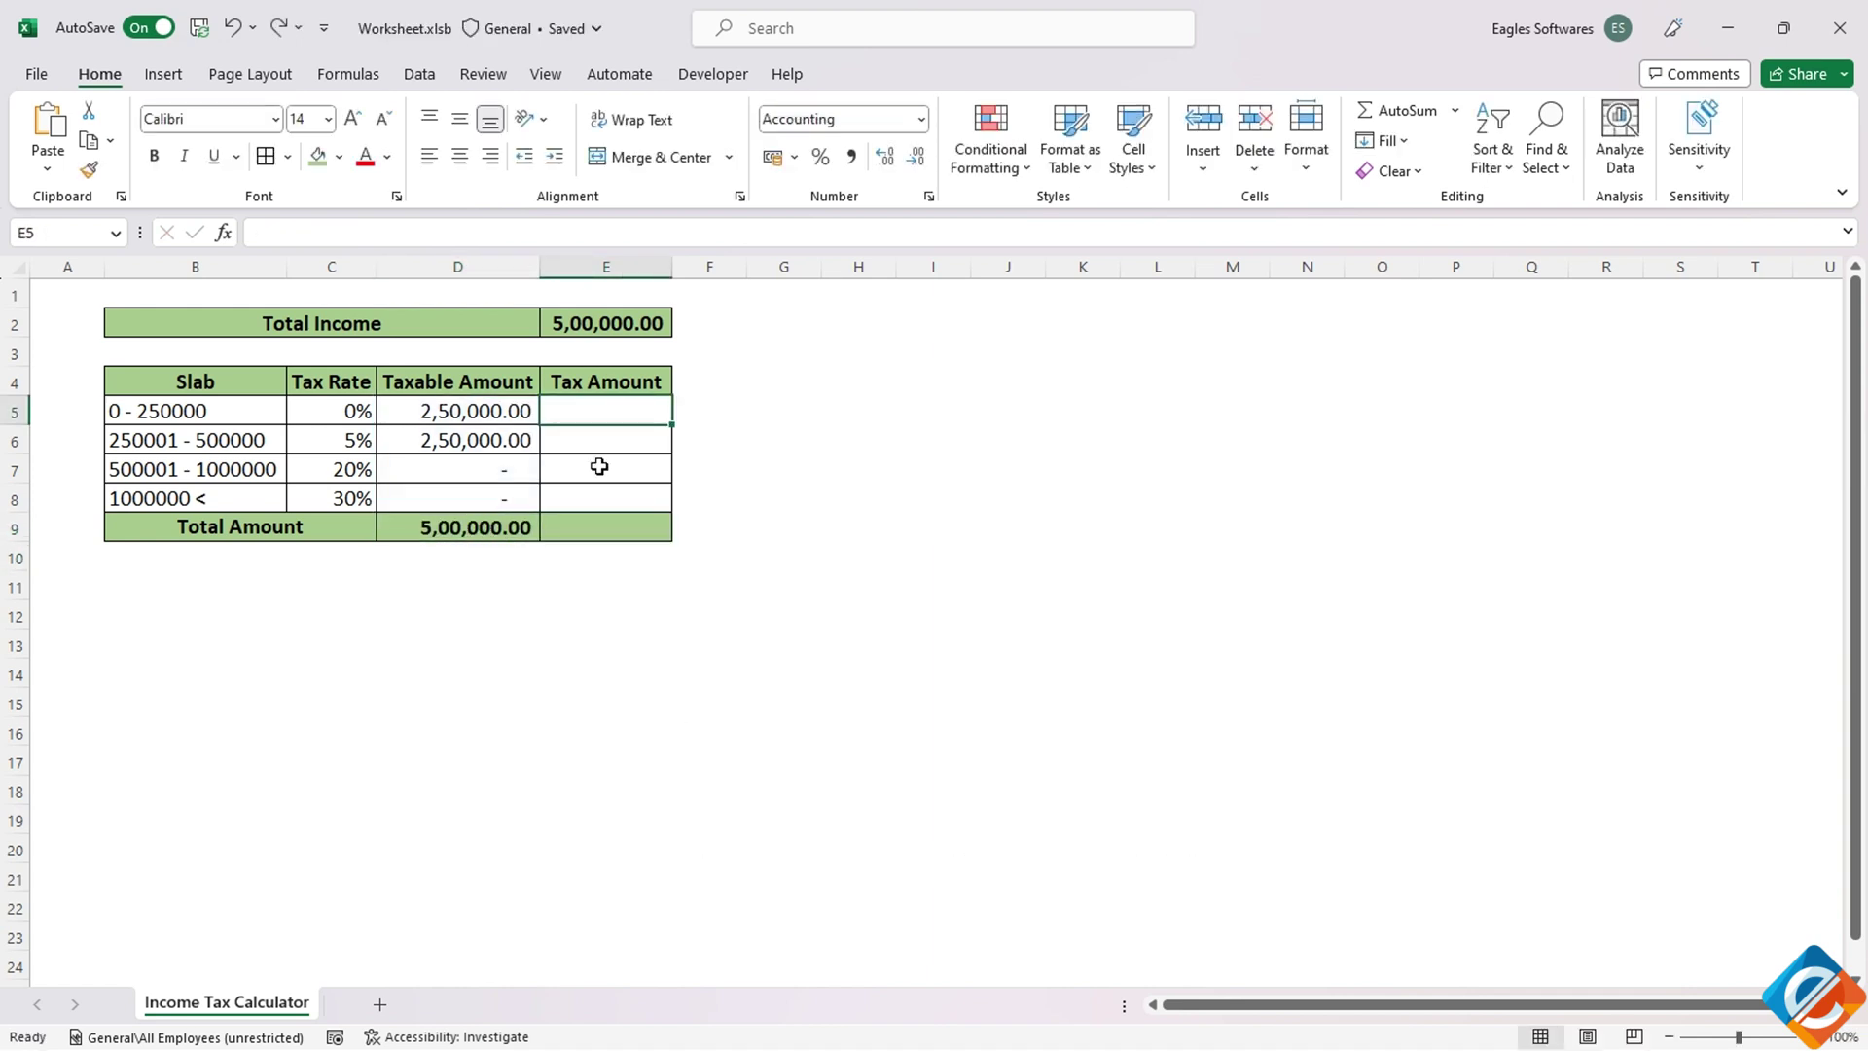
type("=")
key("Left")
key("Left")
key("Left")
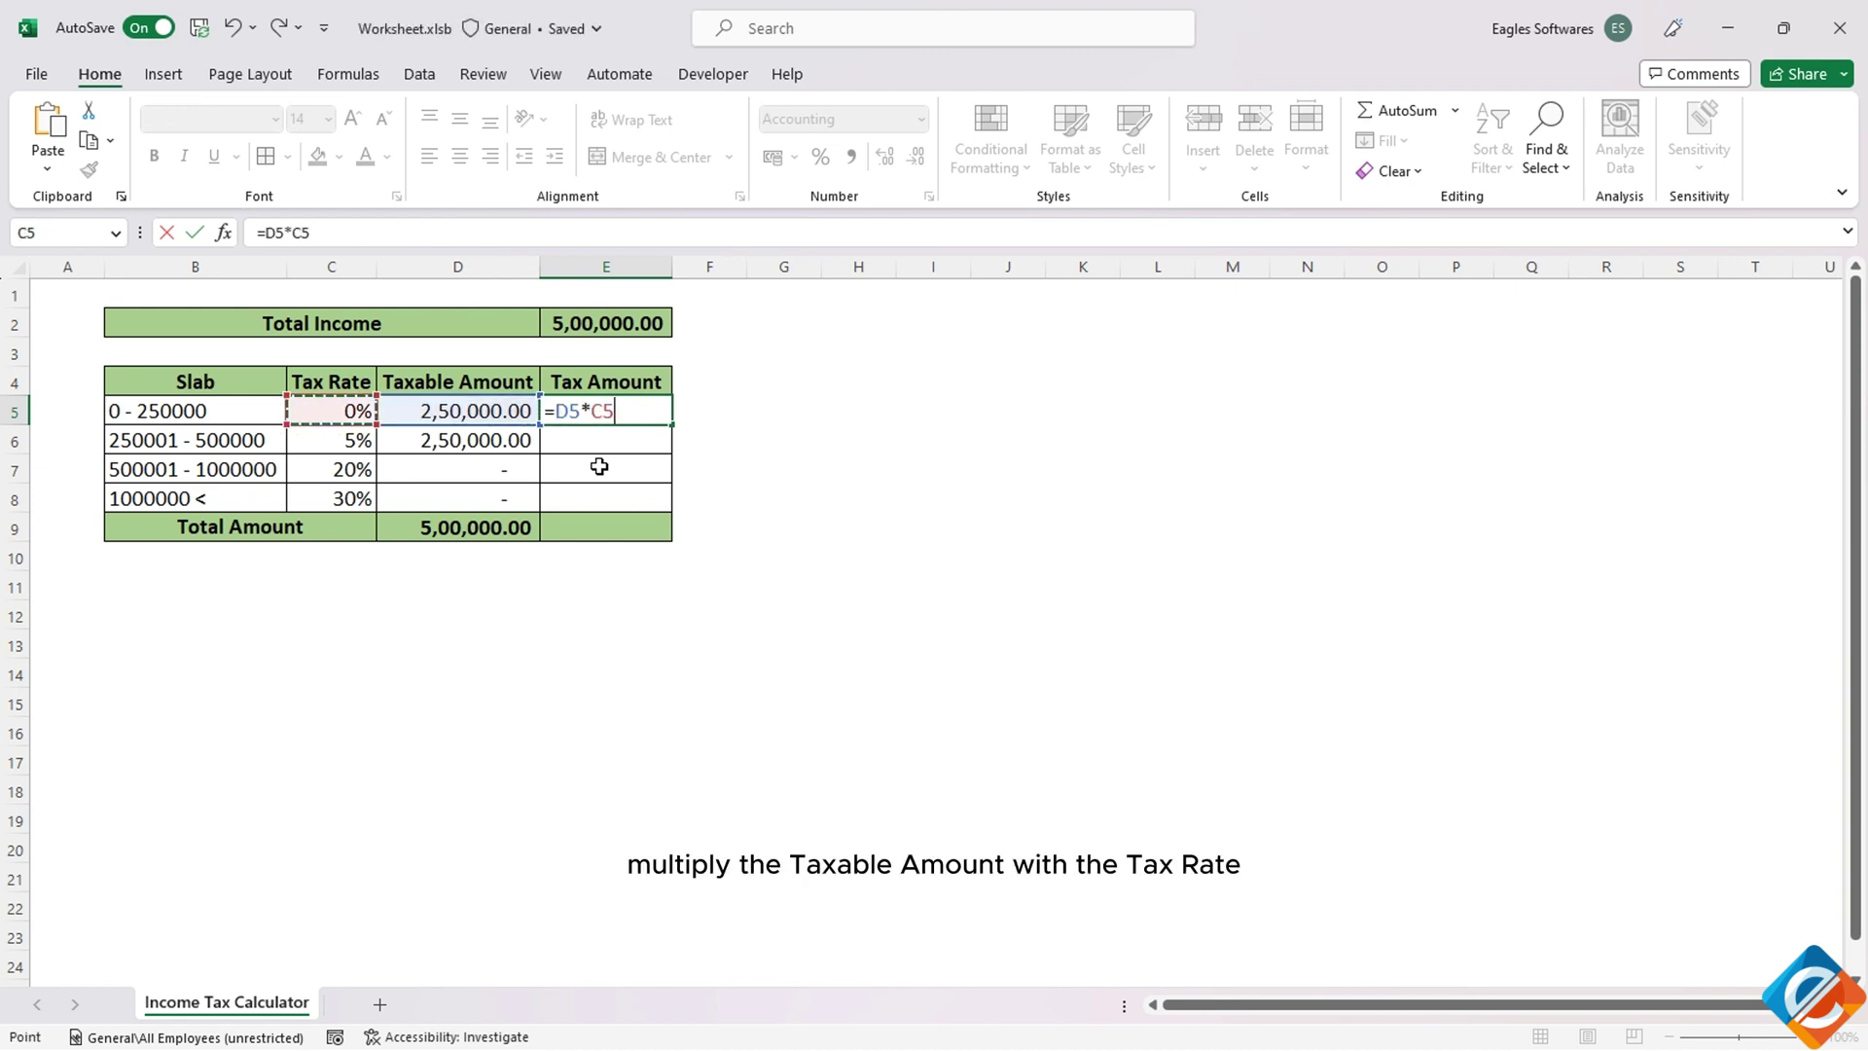
key("ctrl+Return")
key("shift+Down")
key("shift+Down")
key("shift+Down")
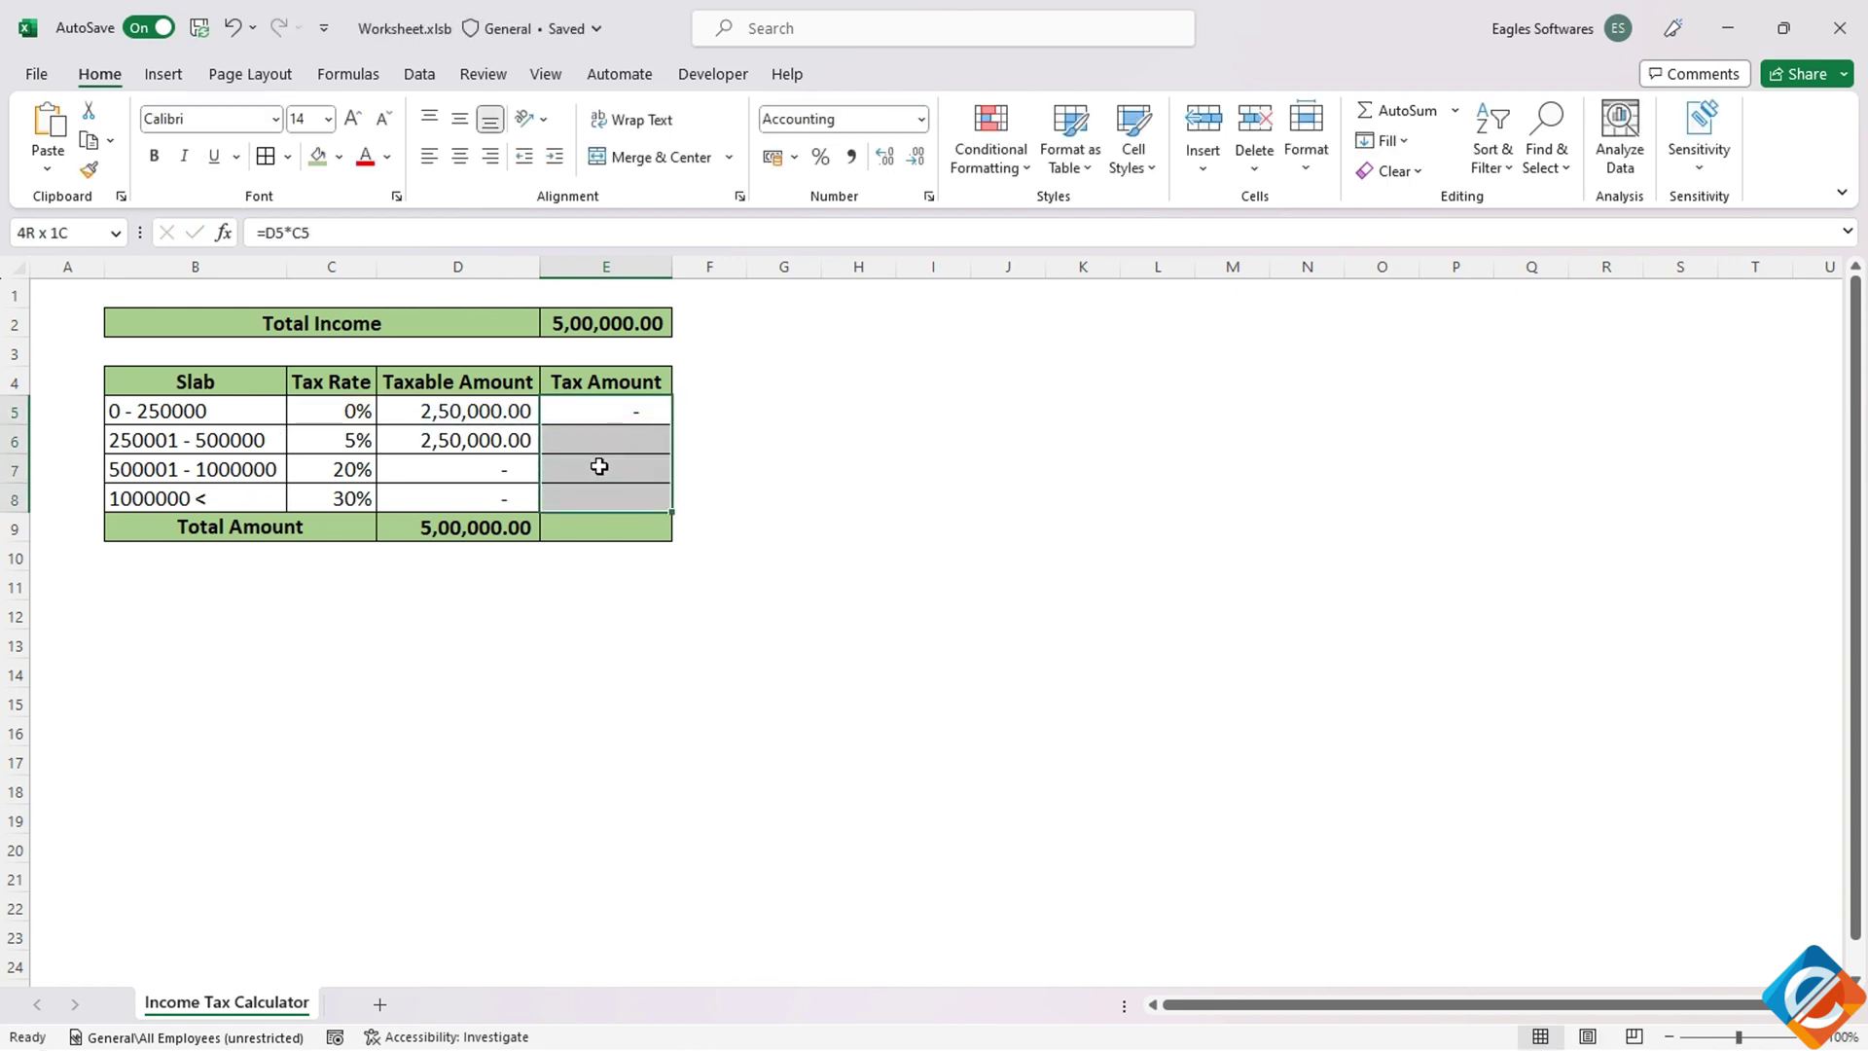
key("ctrl+d")
Step: AutoSum the tax amounts into E9, giving 12,500.00
left_click(579, 534)
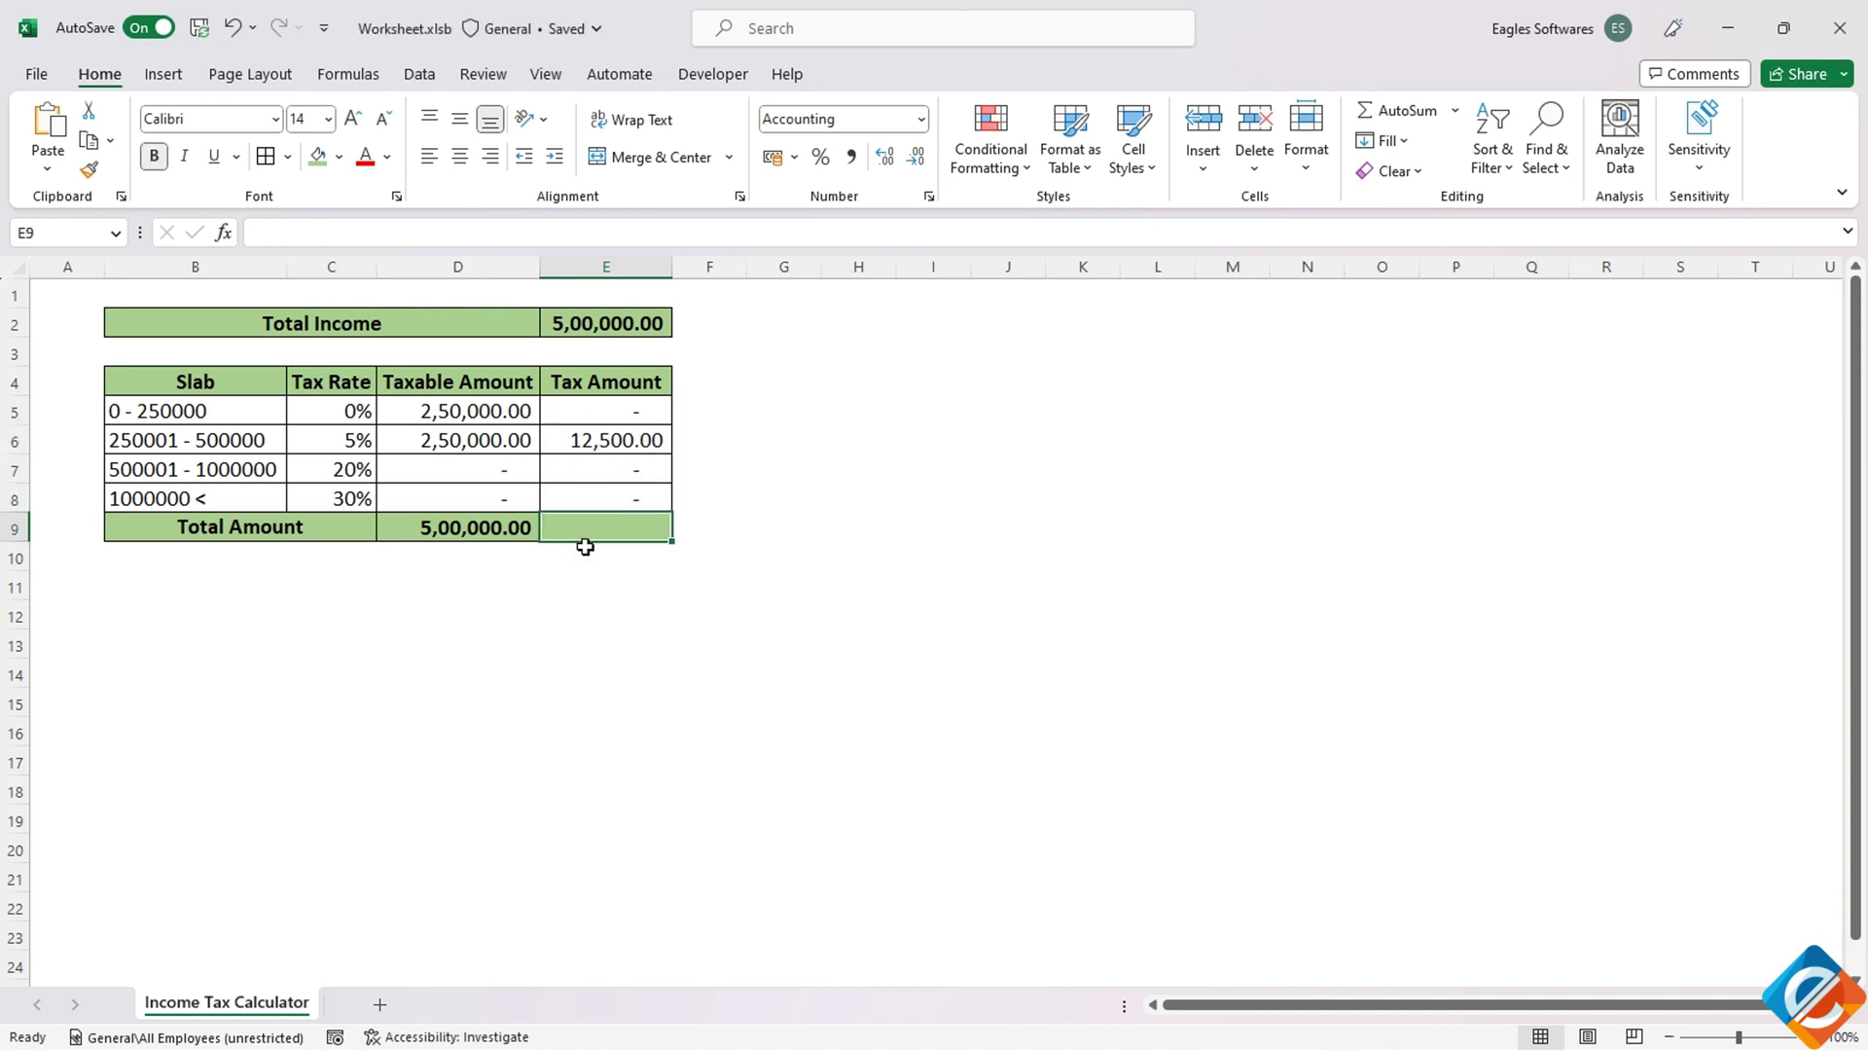
key("alt+equal")
key("Return")
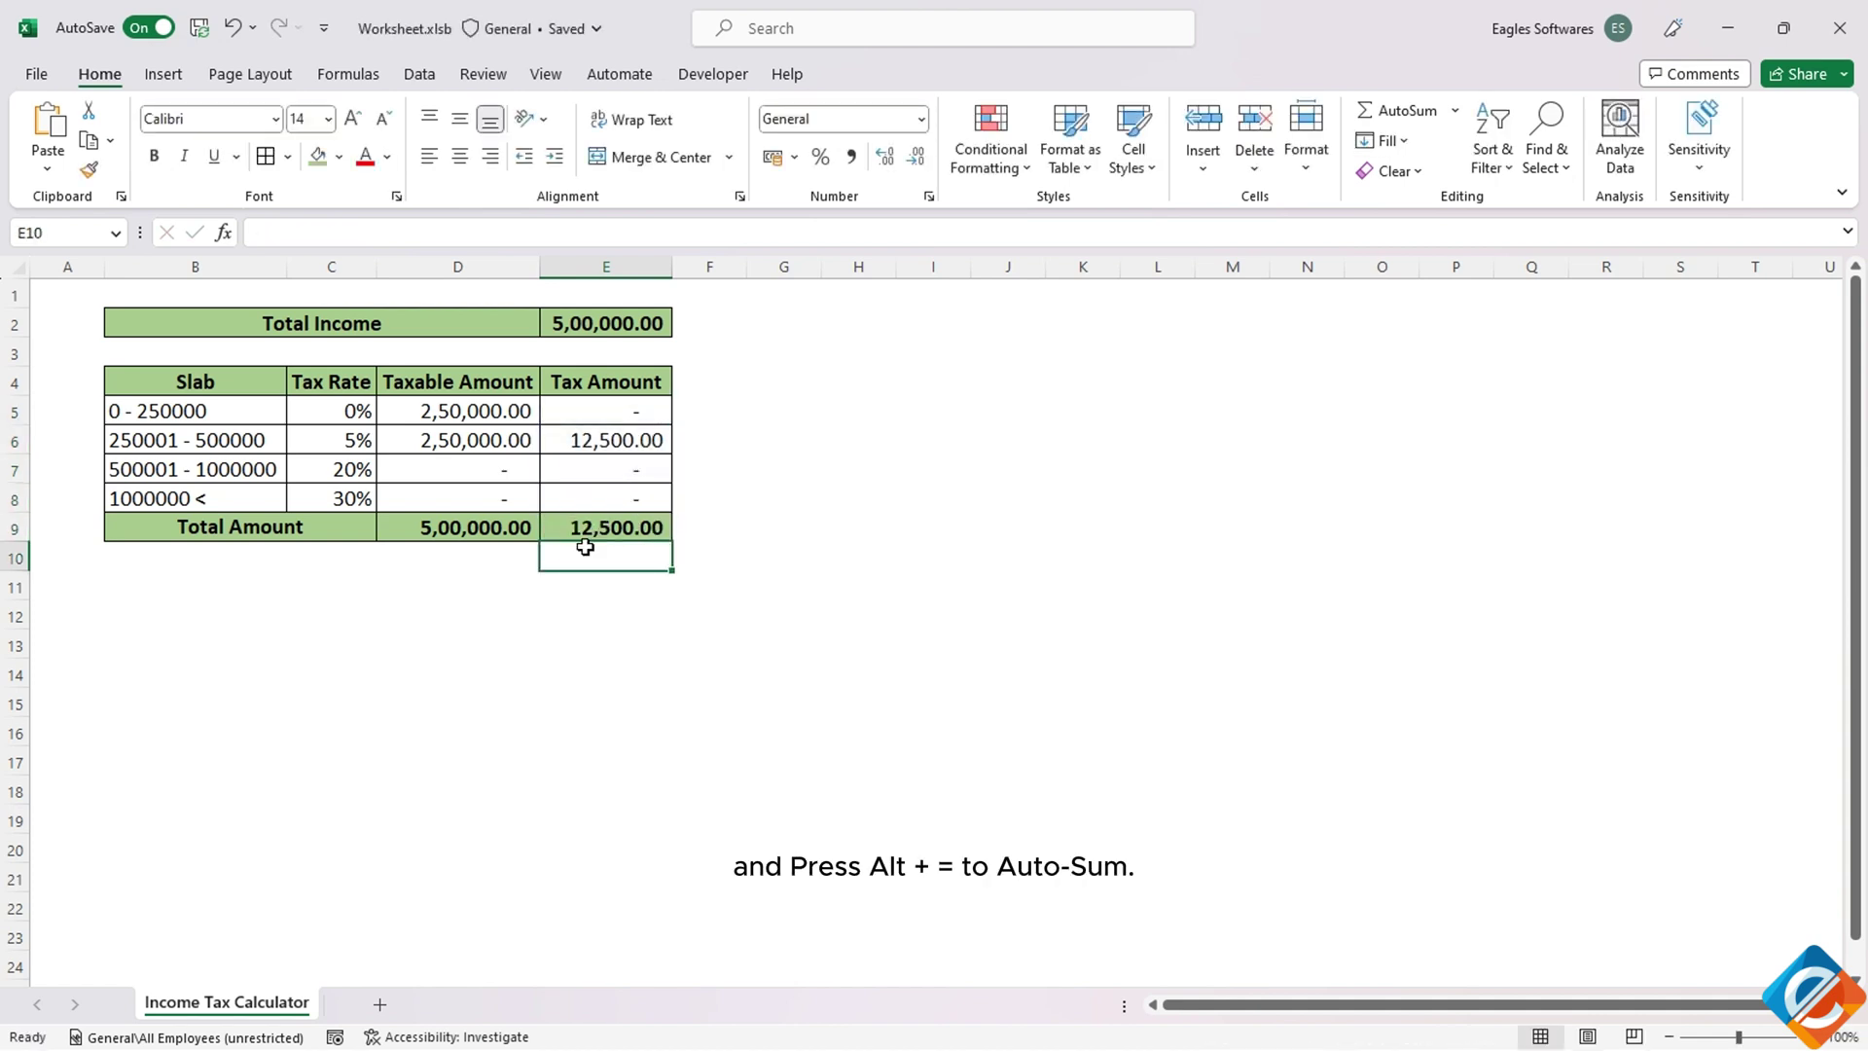
Step: Remove the decimal places from D5:E9 and the total income in E2
left_click_drag(479, 422, 597, 529)
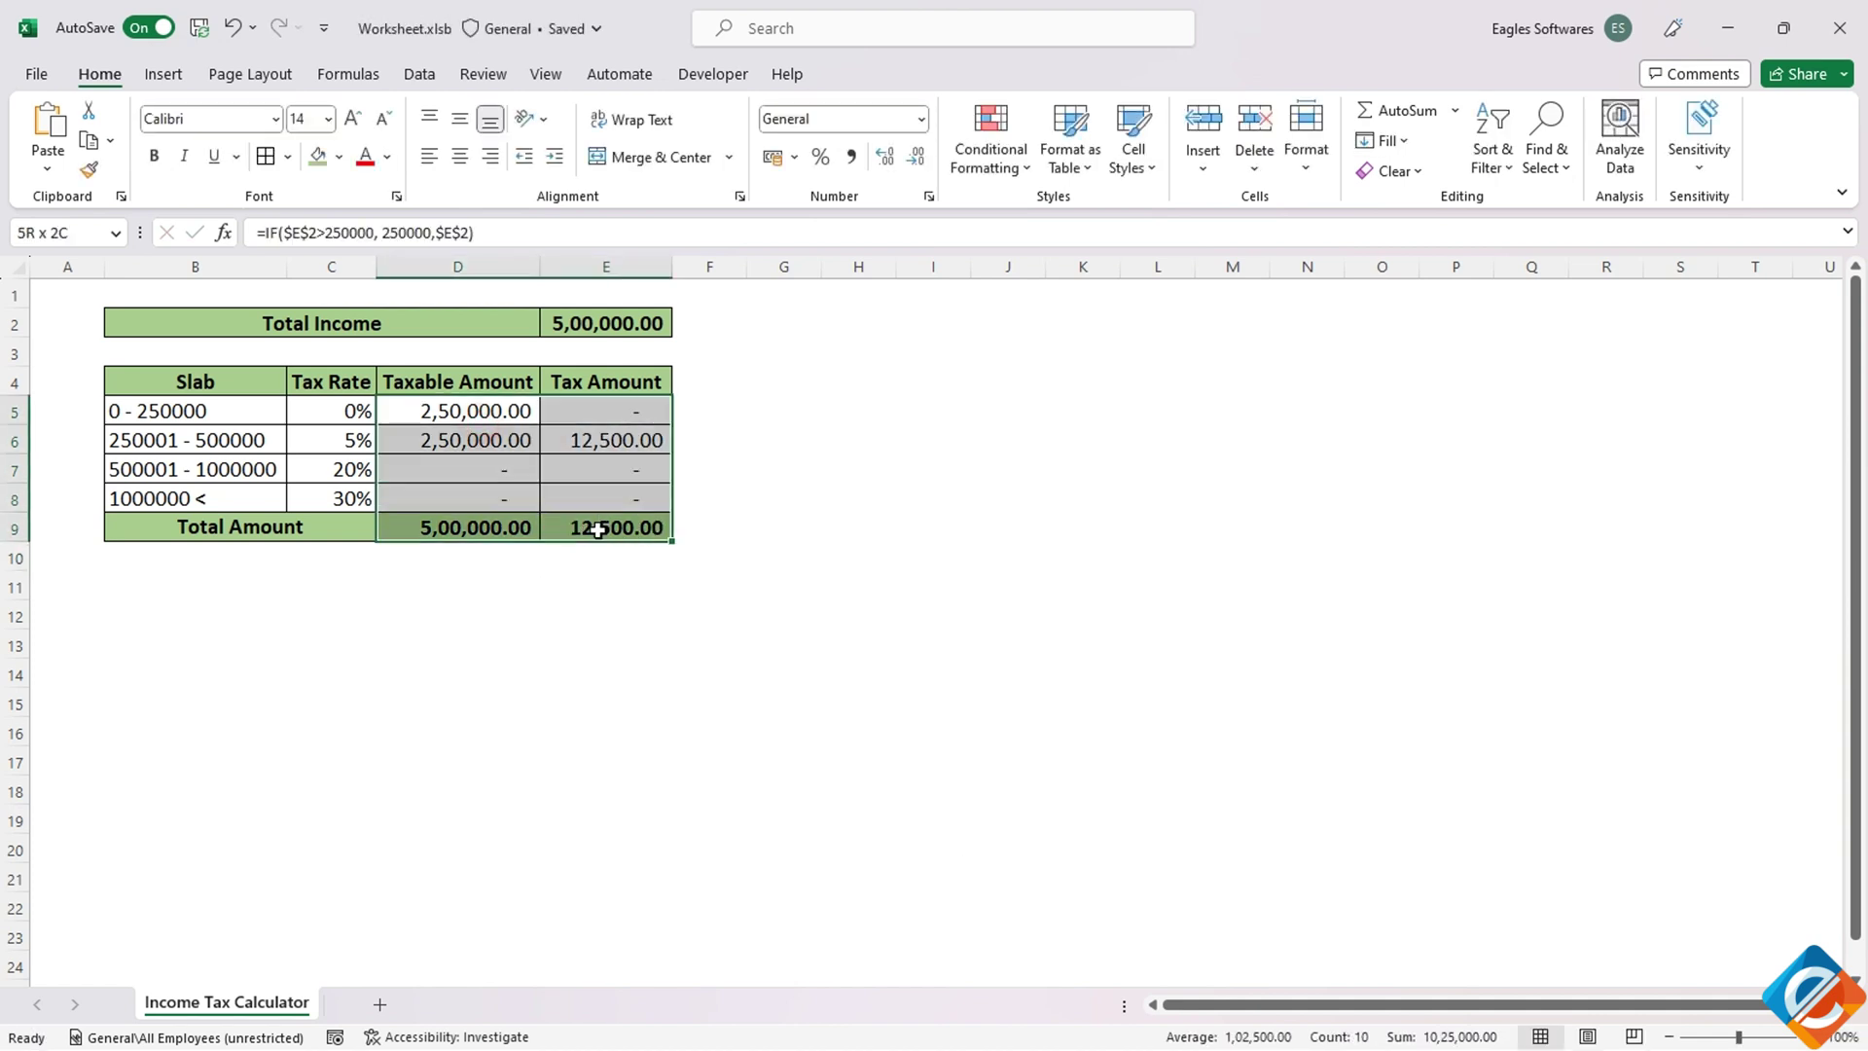
left_click(606, 323, "ctrl")
left_click(917, 157)
left_click(917, 157)
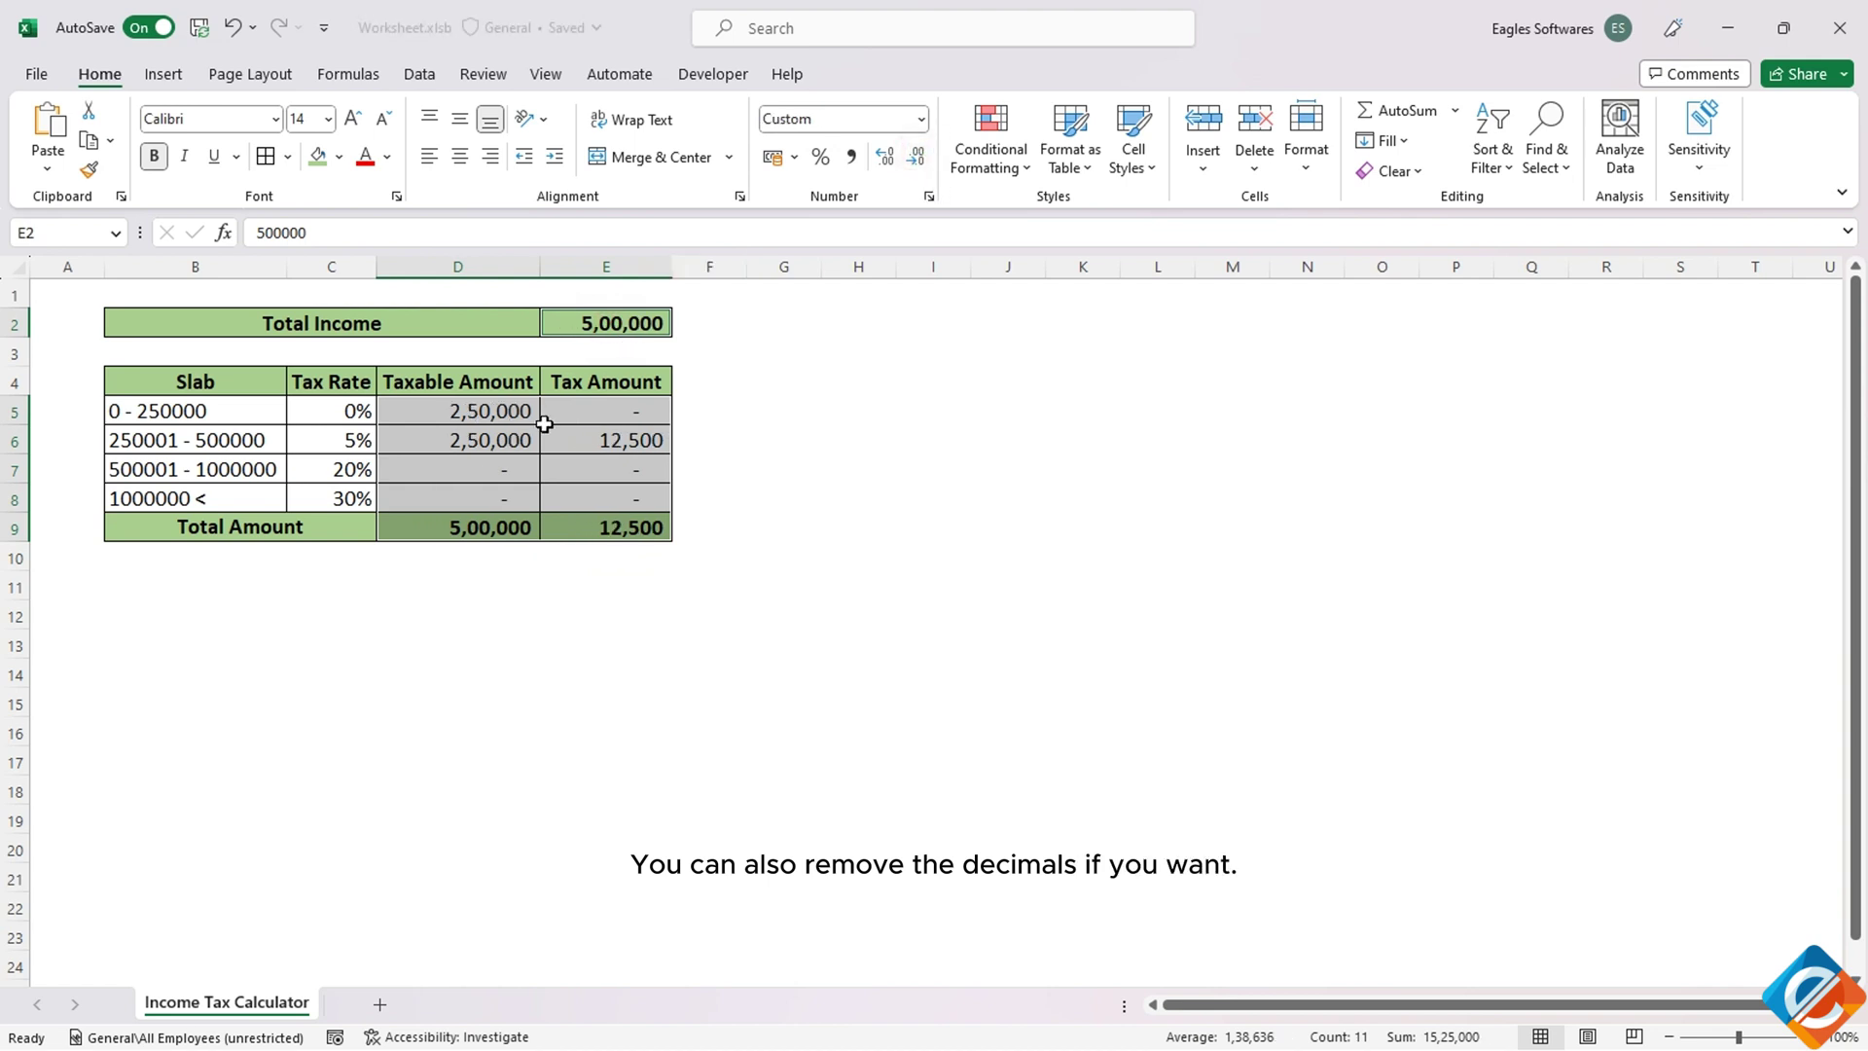
Step: Begin typing a new total income of 158000 into E2
left_click(519, 409)
left_click(626, 322)
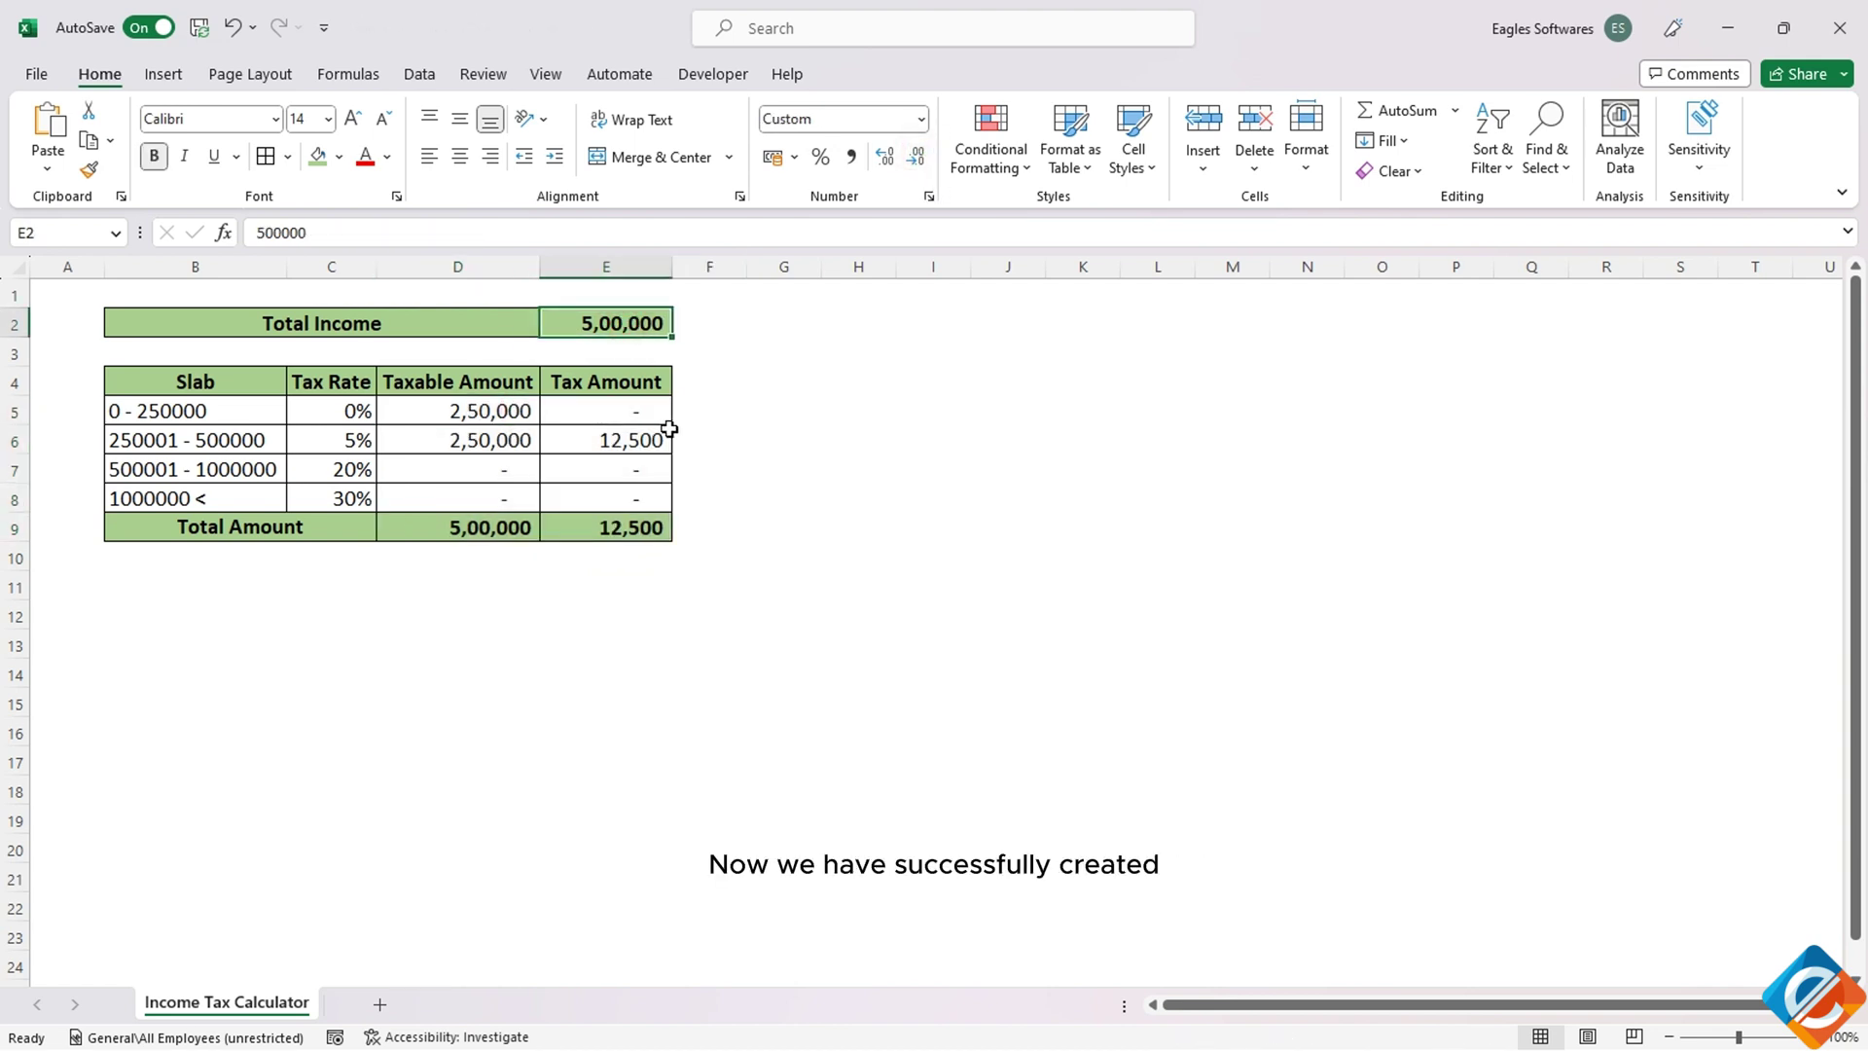
type("1580")
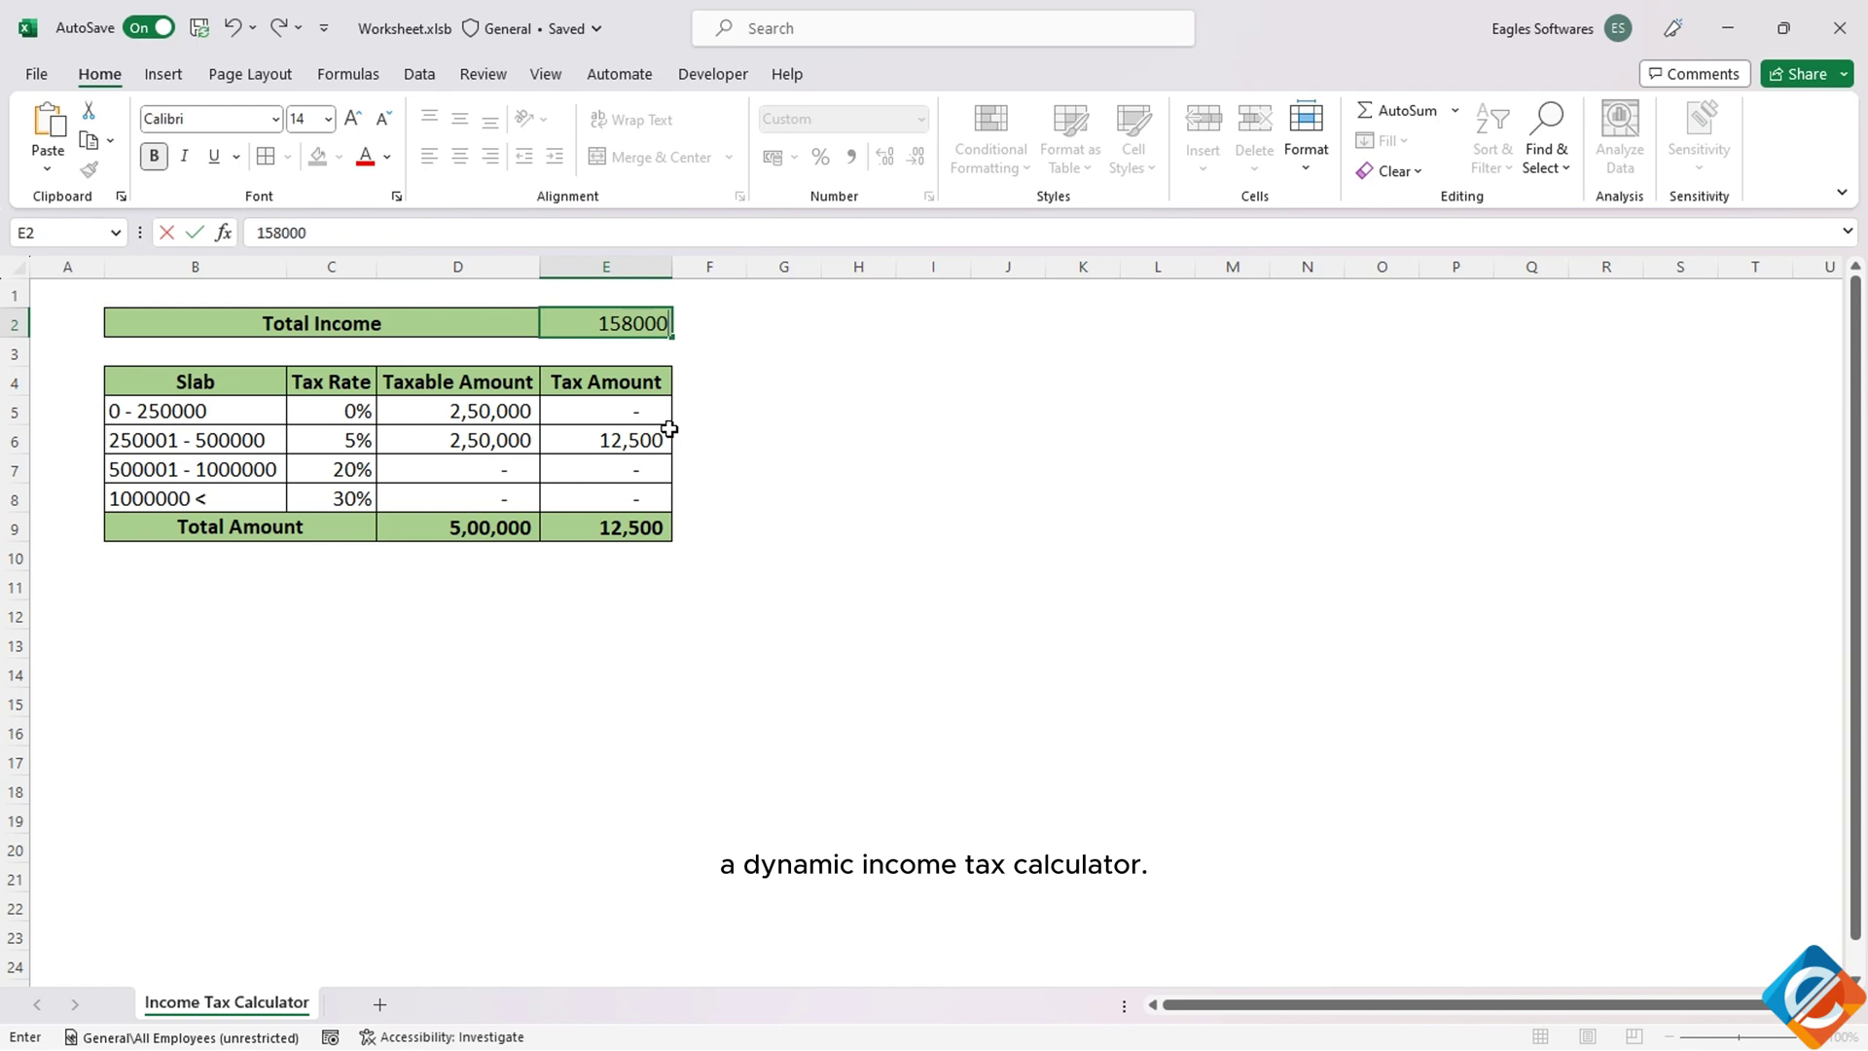